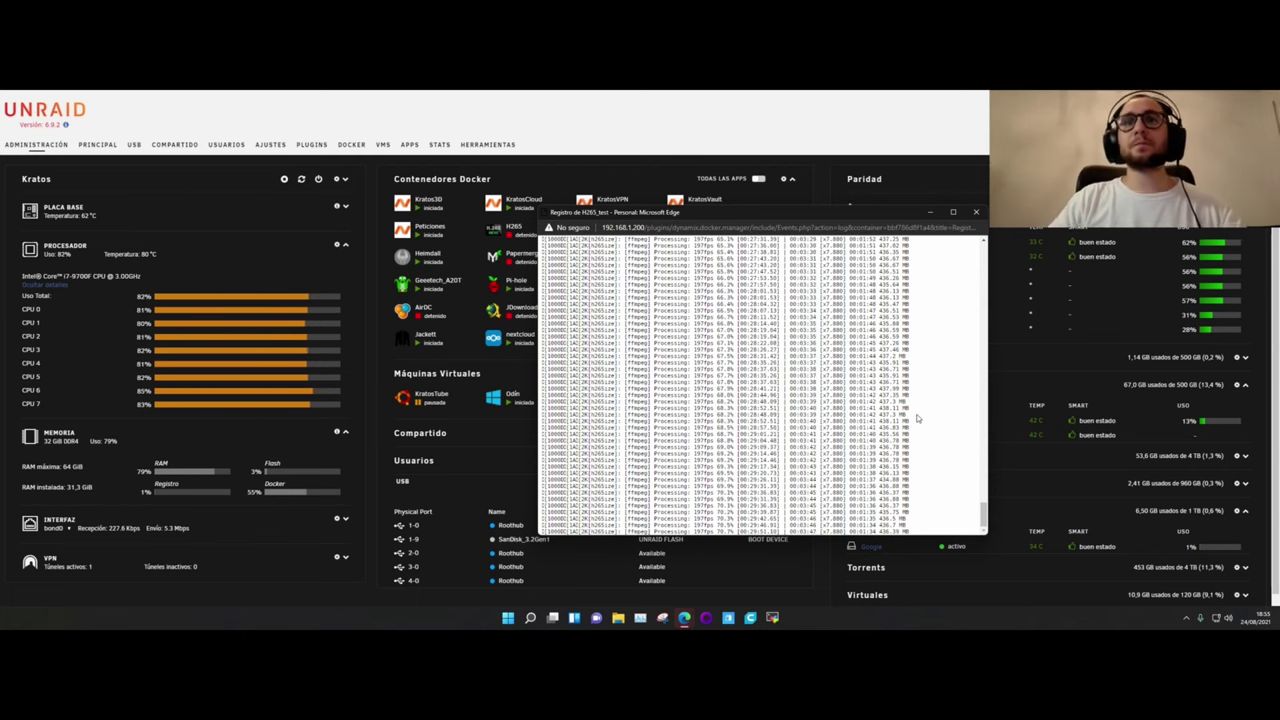
# Step: Minimize the H265_test log window and run htop in a web terminal on the Unraid server
pyautogui.moveTo(716, 531); pyautogui.dragTo(734, 531)
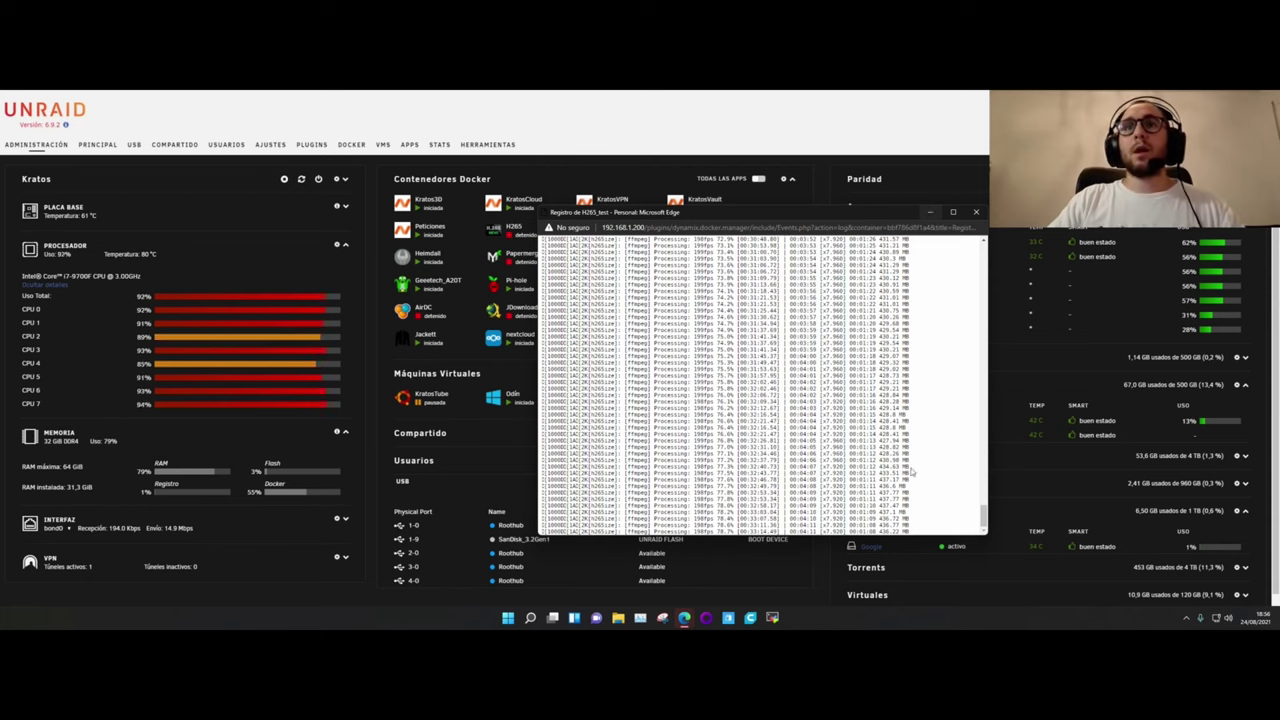
pyautogui.click(930, 212)
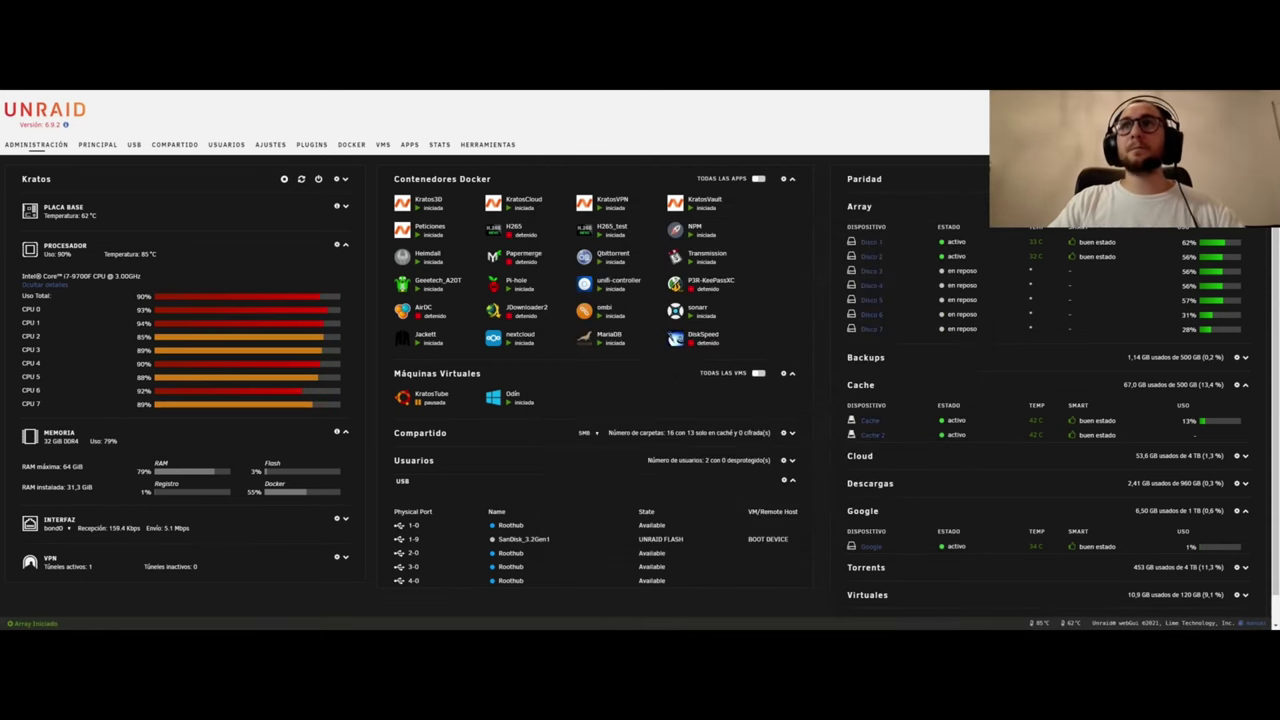
pyautogui.click(1140, 144)
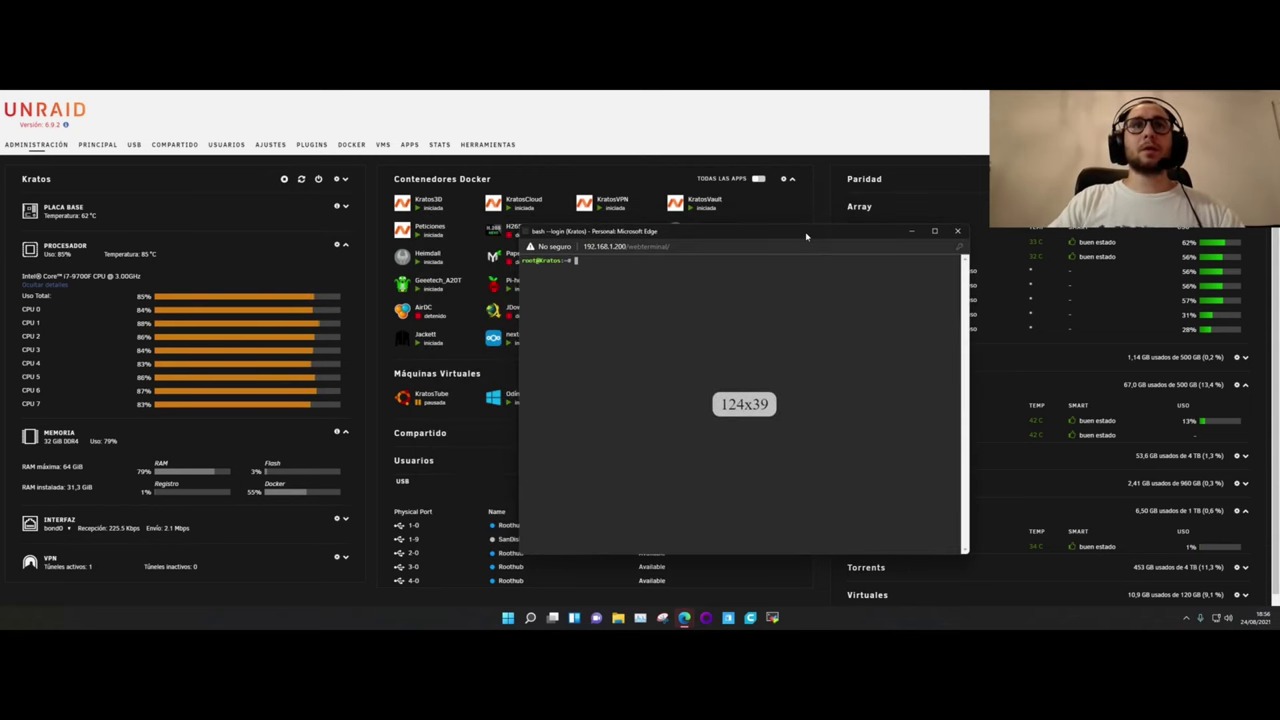
pyautogui.write('htop')
pyautogui.press('Return')
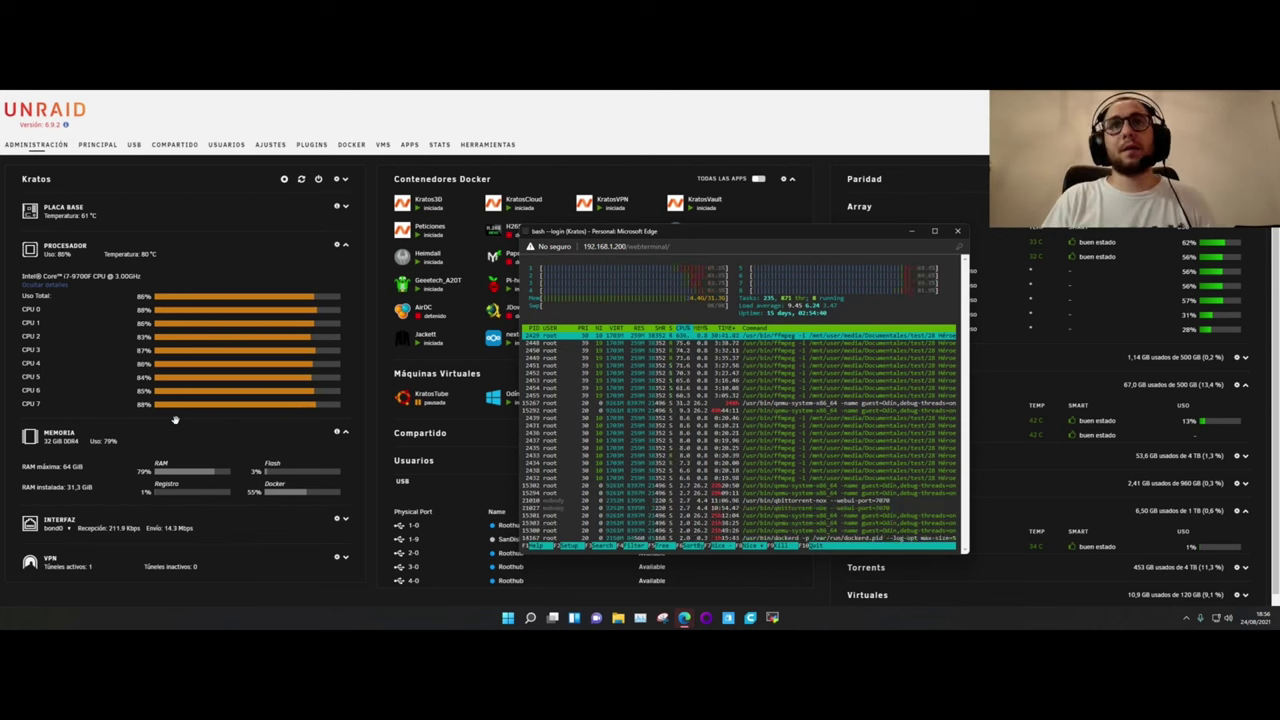
# Step: Enlarge and reposition the htop terminal window, examine the CPU load of the encoding processes, and close the window
pyautogui.moveTo(700, 231); pyautogui.dragTo(532, 177)
pyautogui.moveTo(801, 502); pyautogui.dragTo(928, 588)
pyautogui.moveTo(714, 178); pyautogui.dragTo(643, 174)
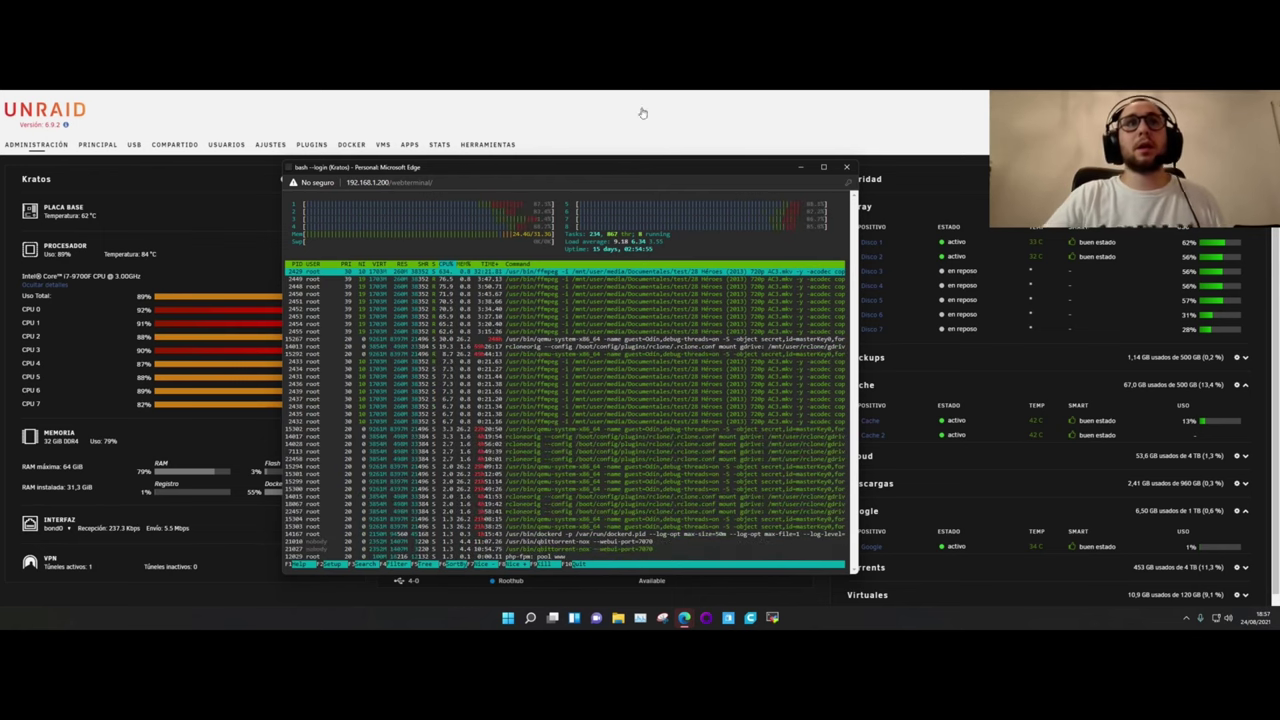
pyautogui.moveTo(570, 168); pyautogui.dragTo(642, 175)
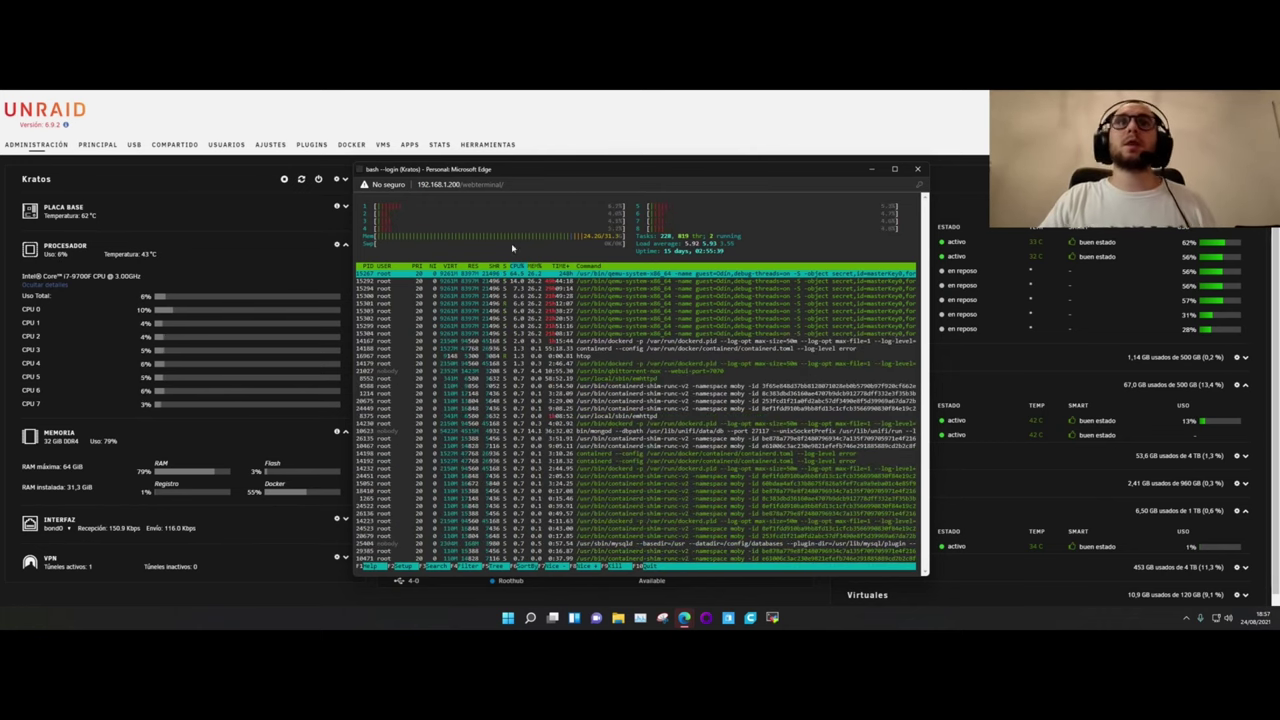
pyautogui.moveTo(584, 174); pyautogui.dragTo(544, 166)
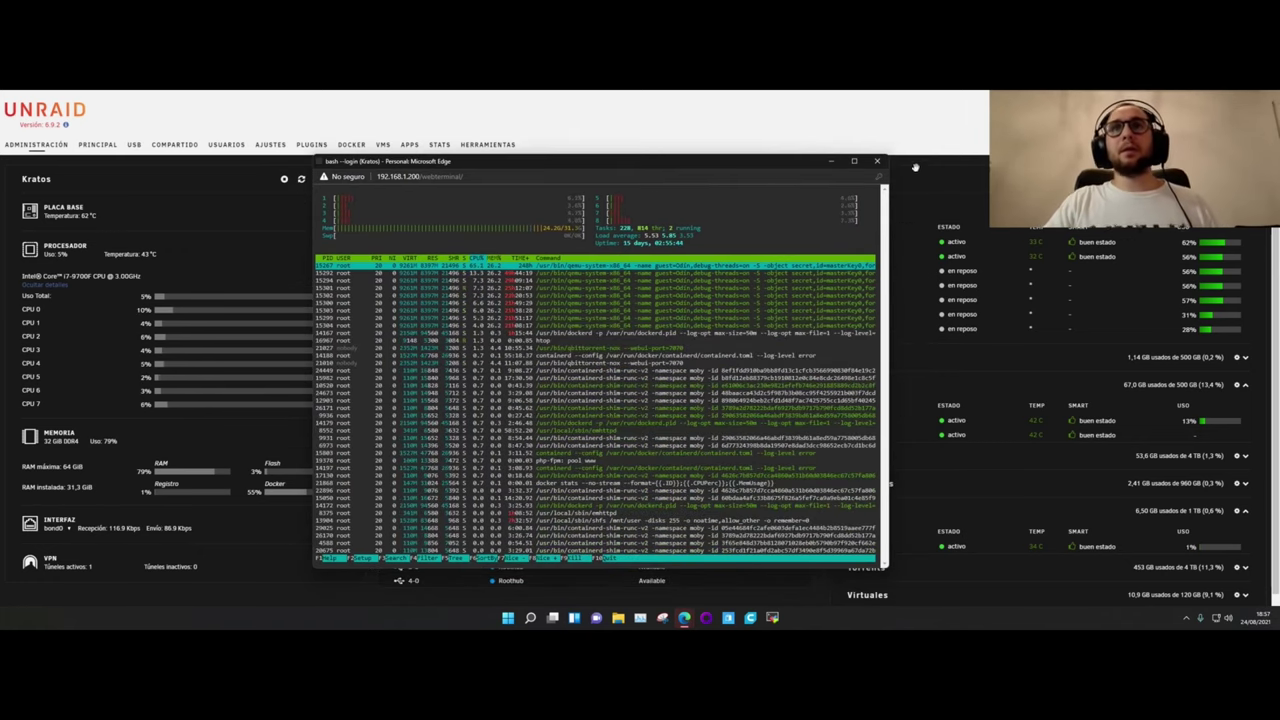
pyautogui.click(878, 163)
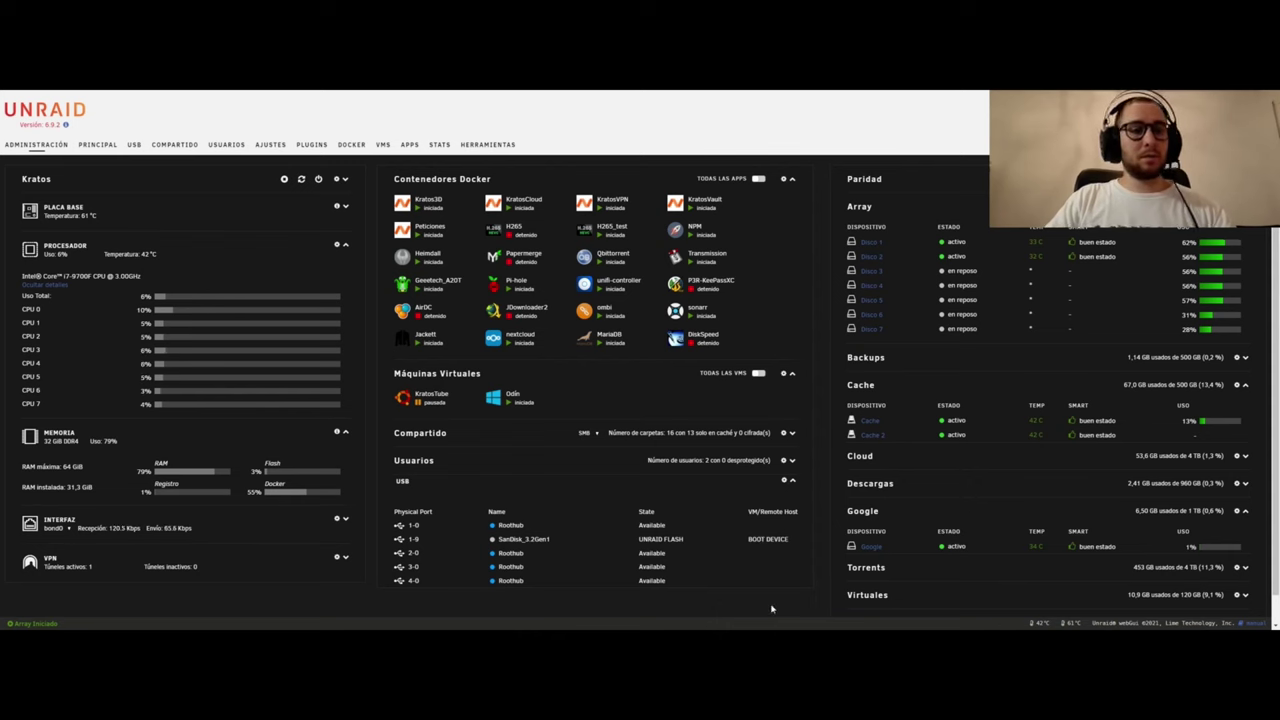
# Step: Close the two leftover bash terminal windows and bring the H265_test log window back over the dashboard
pyautogui.press('super')
pyautogui.moveTo(684, 617)
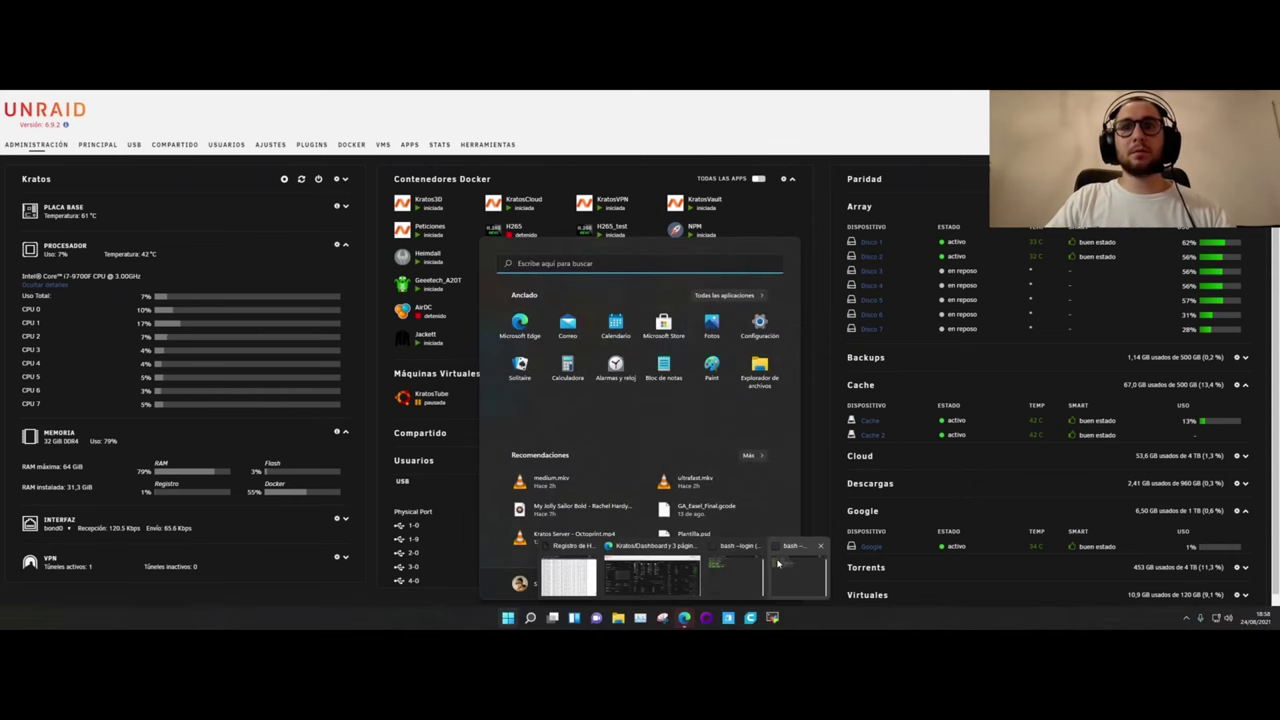
pyautogui.click(820, 545)
pyautogui.click(786, 544)
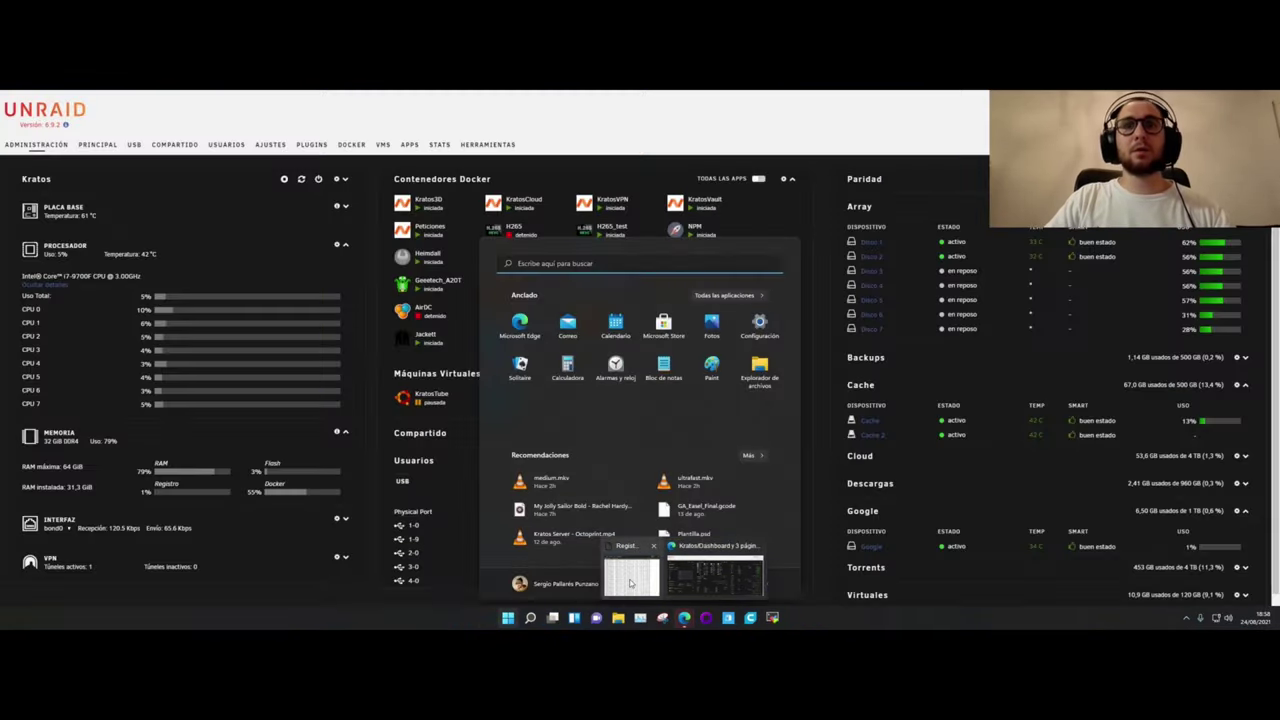
pyautogui.click(630, 583)
pyautogui.moveTo(800, 226); pyautogui.dragTo(662, 205)
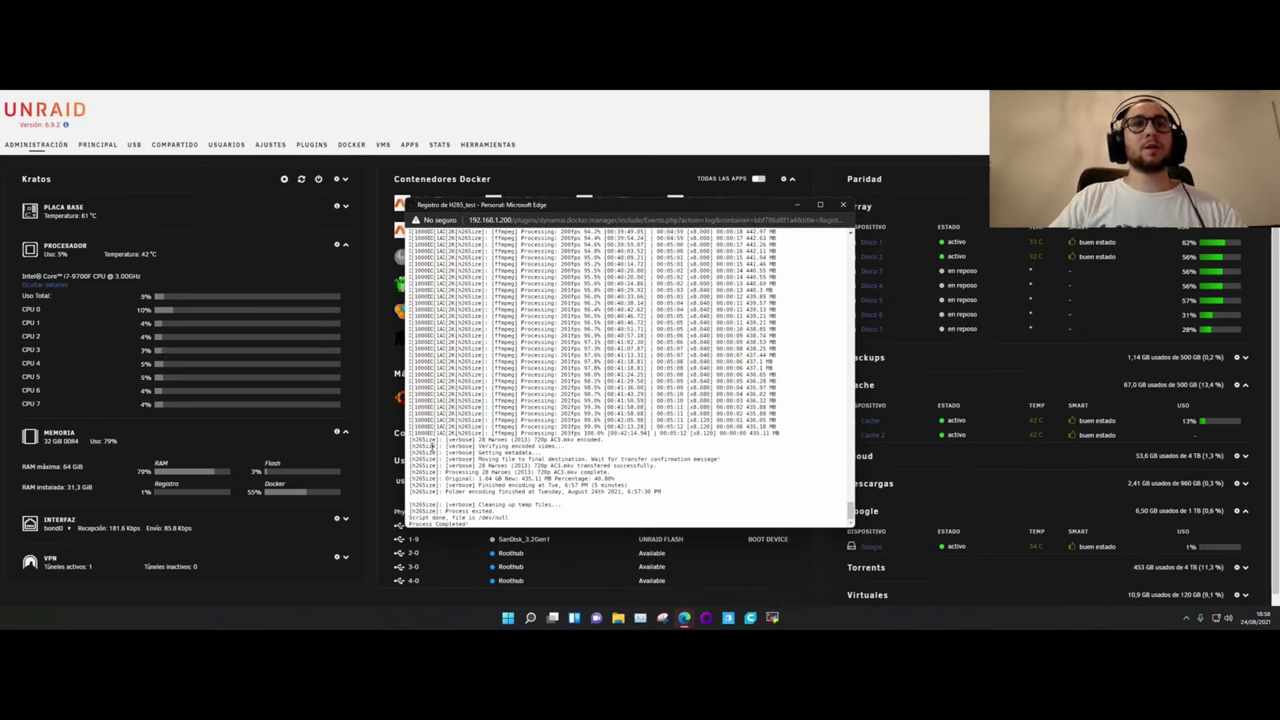
# Step: Examine the closing lines of the H265_test log, covering encoding, verification, metadata and moving the file to its final destination
pyautogui.doubleClick(420, 440)
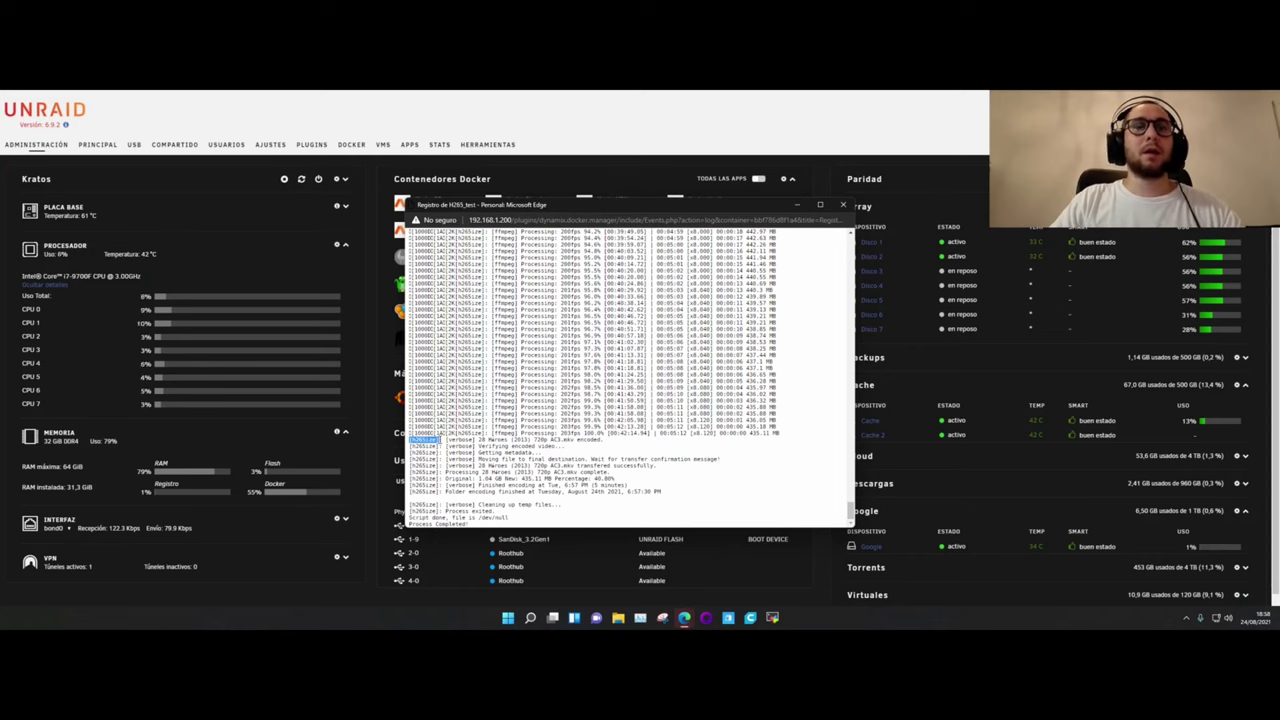
pyautogui.moveTo(440, 440); pyautogui.dragTo(512, 440)
pyautogui.click(481, 441)
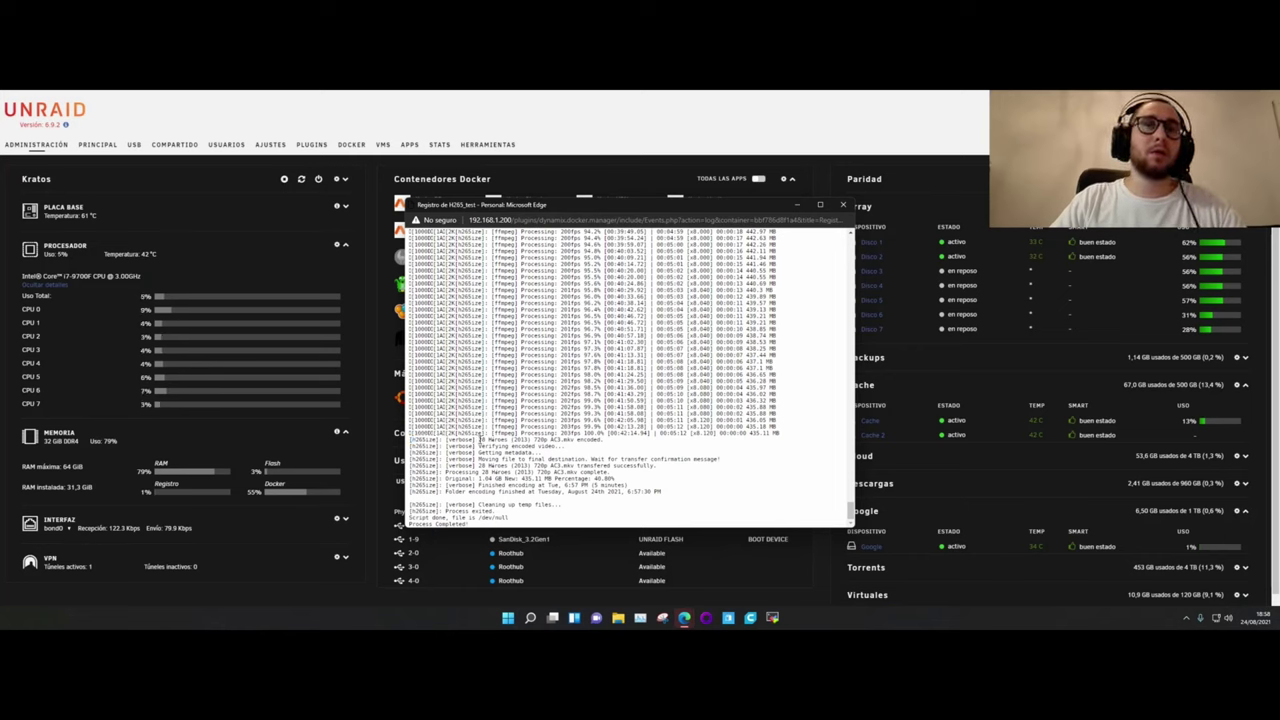
pyautogui.moveTo(480, 440); pyautogui.dragTo(576, 440)
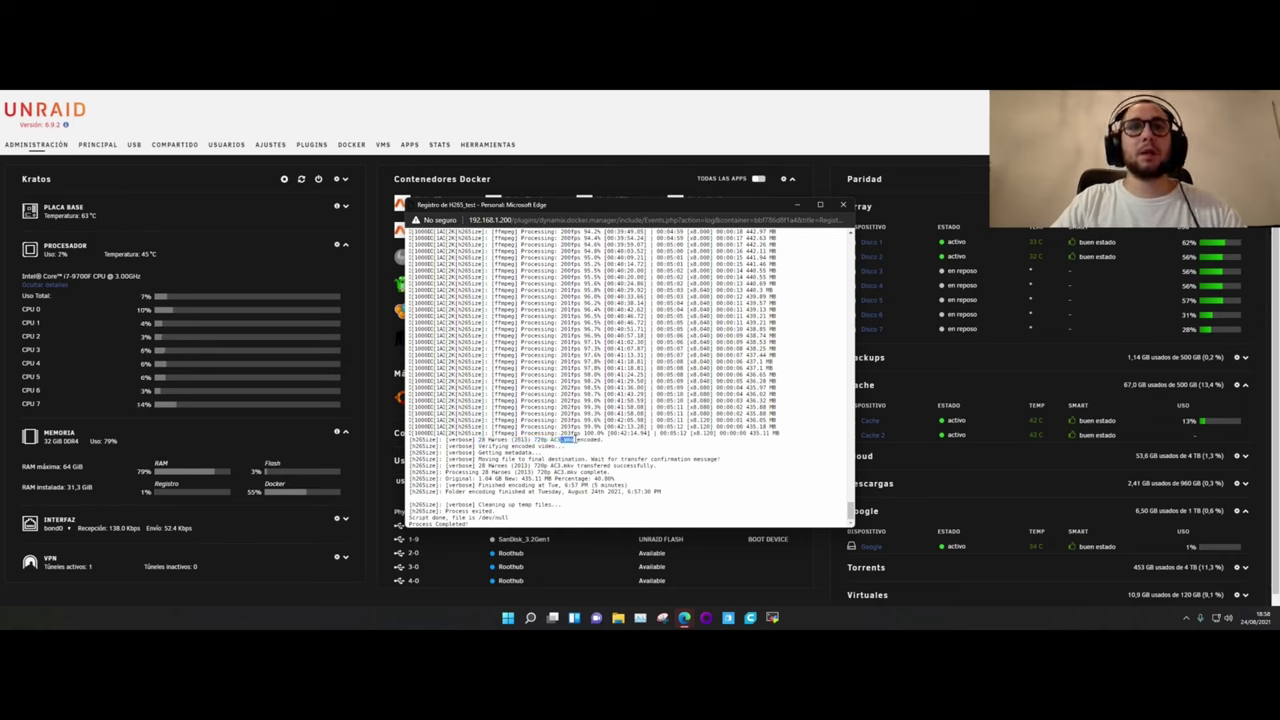
pyautogui.tripleClick(576, 441)
pyautogui.click(477, 445)
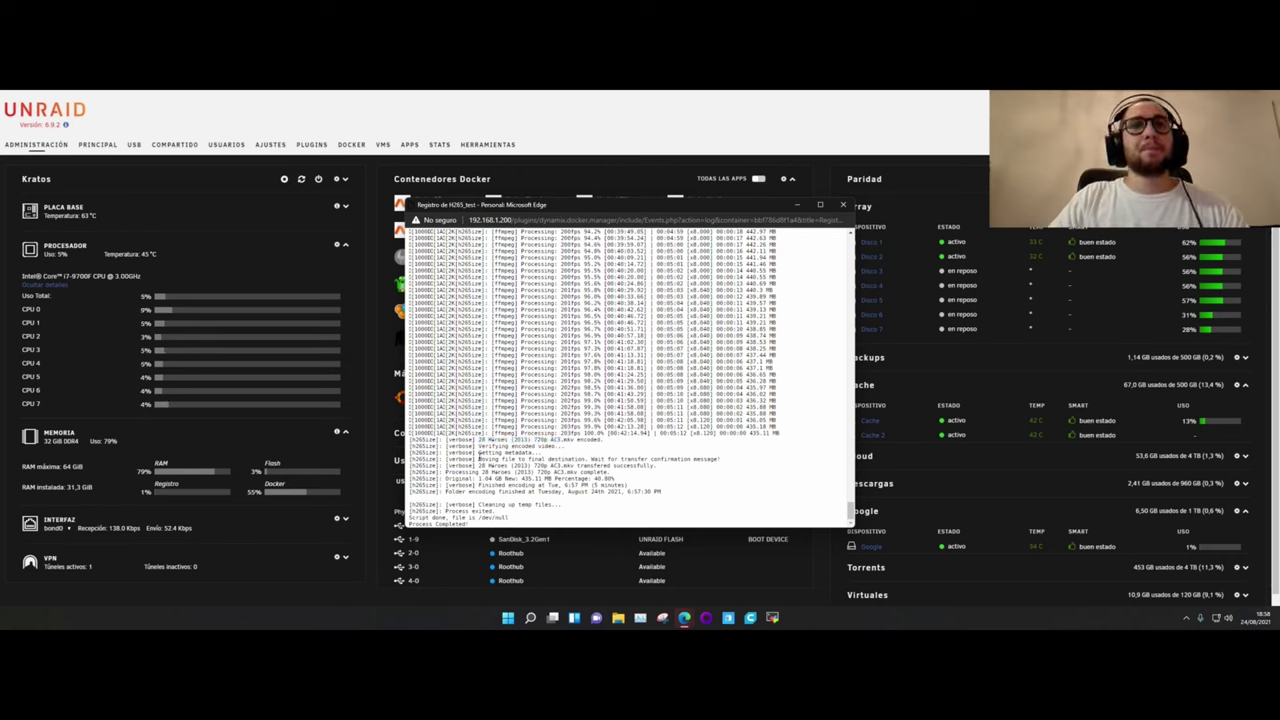
pyautogui.tripleClick(478, 447)
pyautogui.moveTo(478, 449); pyautogui.dragTo(557, 450)
pyautogui.click(484, 453)
pyautogui.moveTo(478, 452); pyautogui.dragTo(542, 453)
pyautogui.click(556, 457)
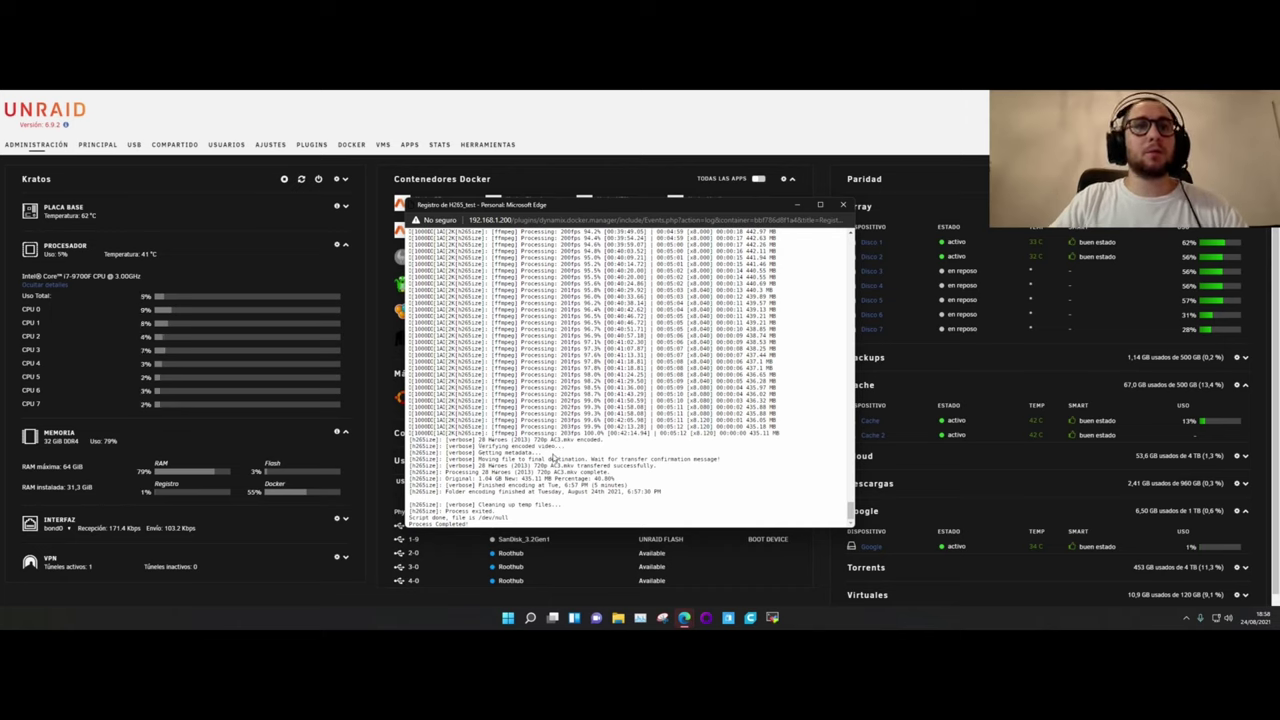
pyautogui.moveTo(478, 458); pyautogui.dragTo(592, 463)
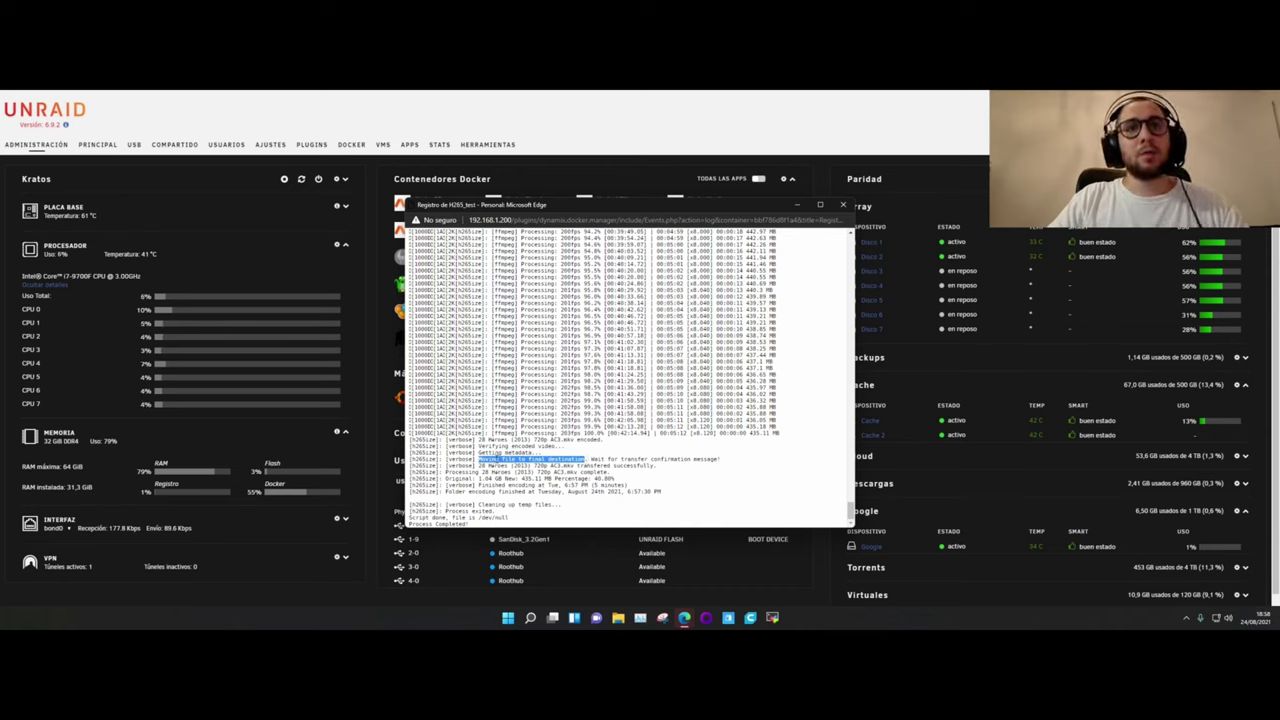
pyautogui.click(479, 458)
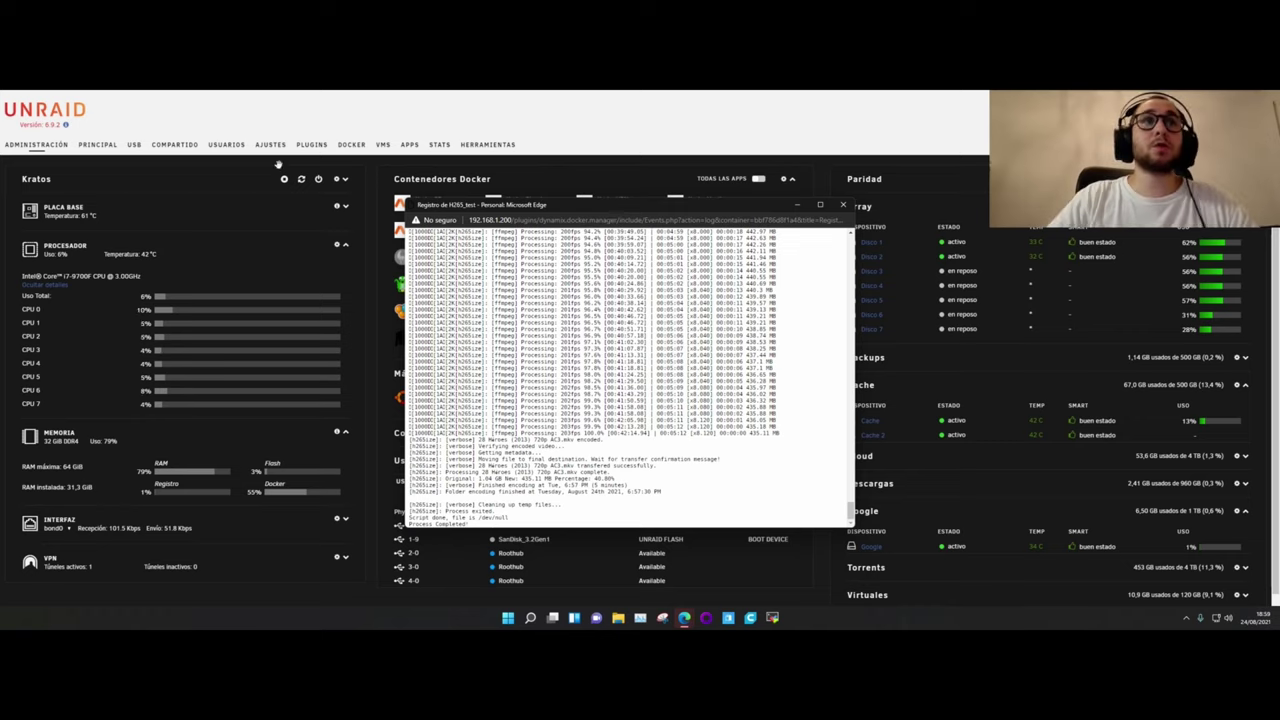
# Step: Check the h265_test share and its cache setting in the shared folders list, and return to the dashboard
pyautogui.click(174, 144)
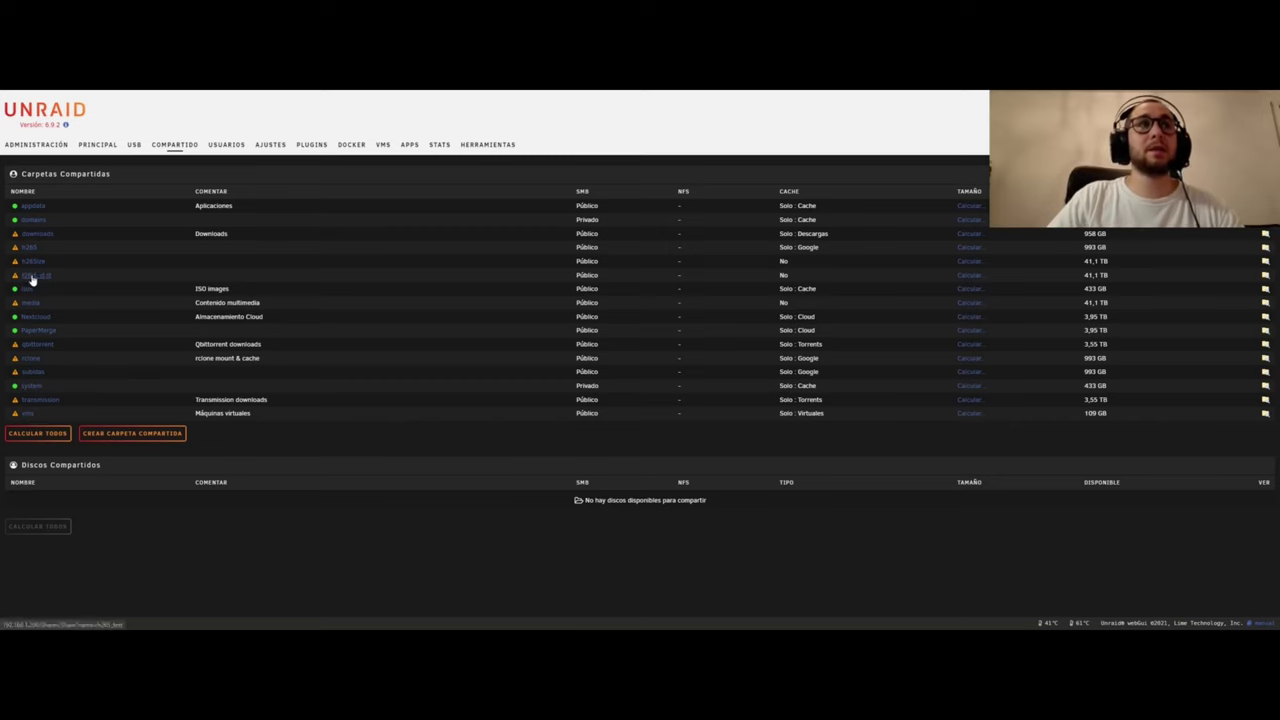
pyautogui.moveTo(5, 280); pyautogui.dragTo(116, 280)
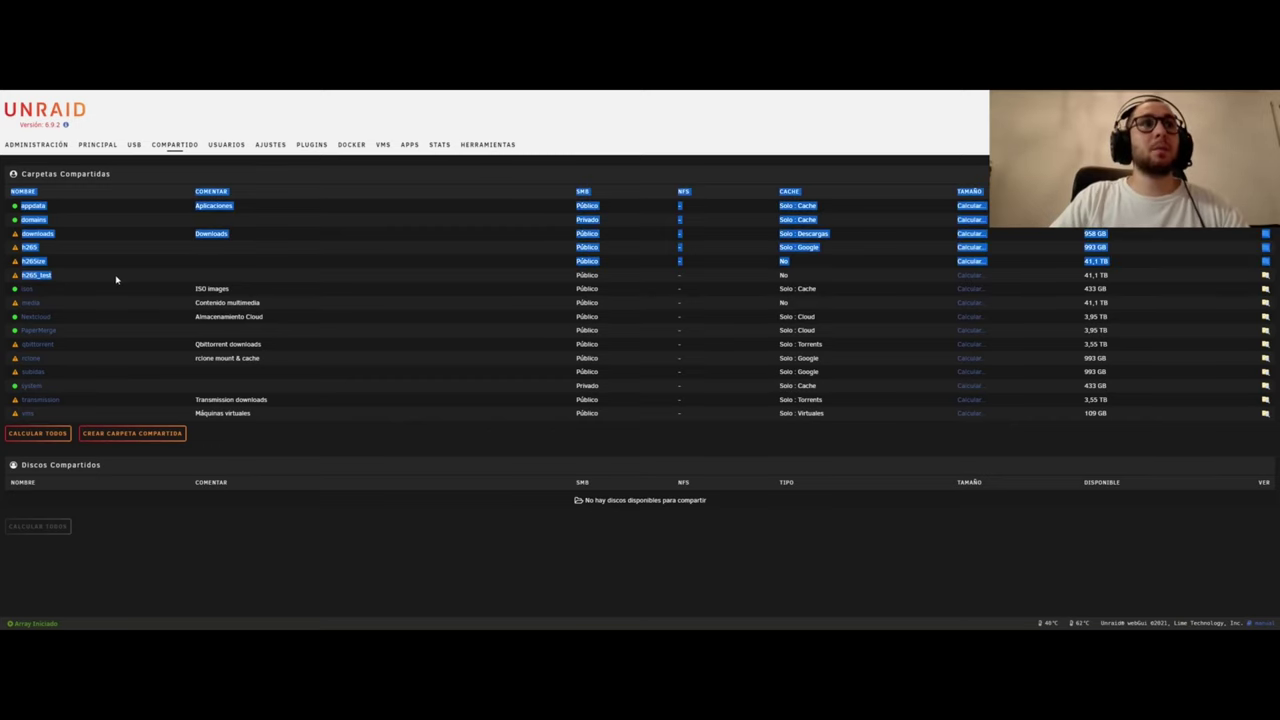
pyautogui.moveTo(806, 277); pyautogui.dragTo(590, 276)
pyautogui.moveTo(283, 283); pyautogui.dragTo(10, 190)
pyautogui.click(729, 297)
pyautogui.doubleClick(785, 275)
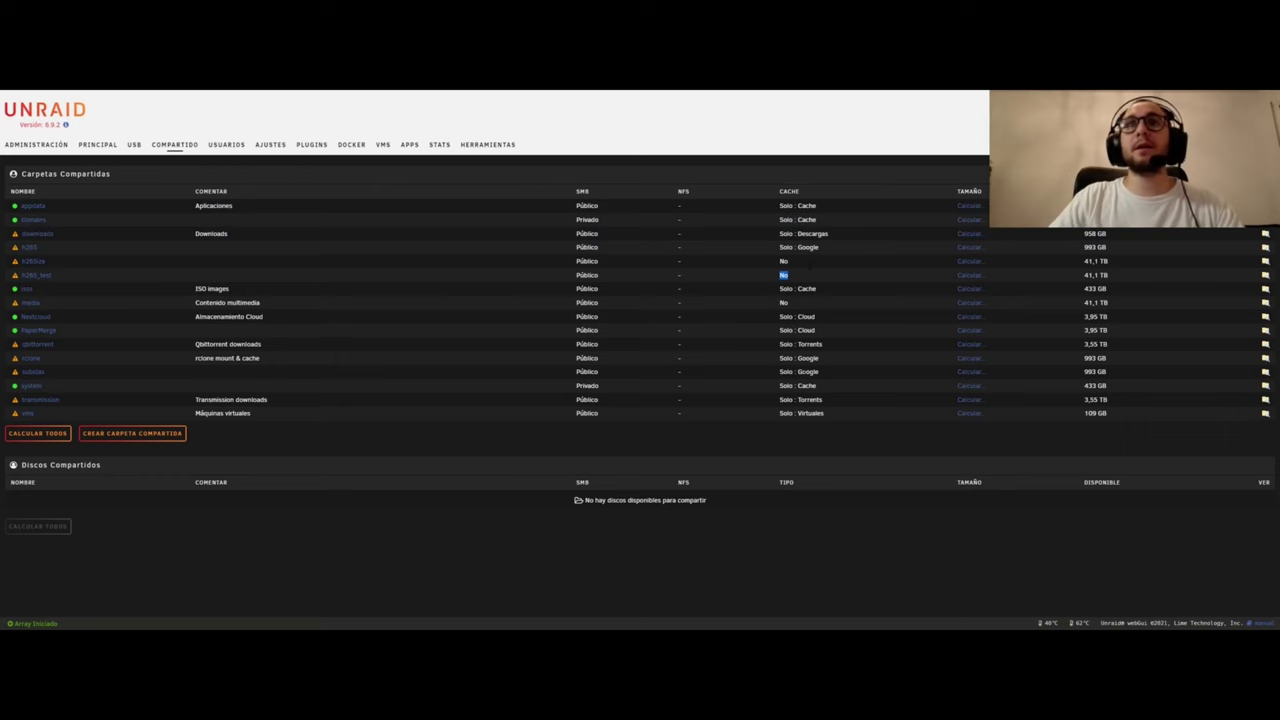
pyautogui.click(476, 543)
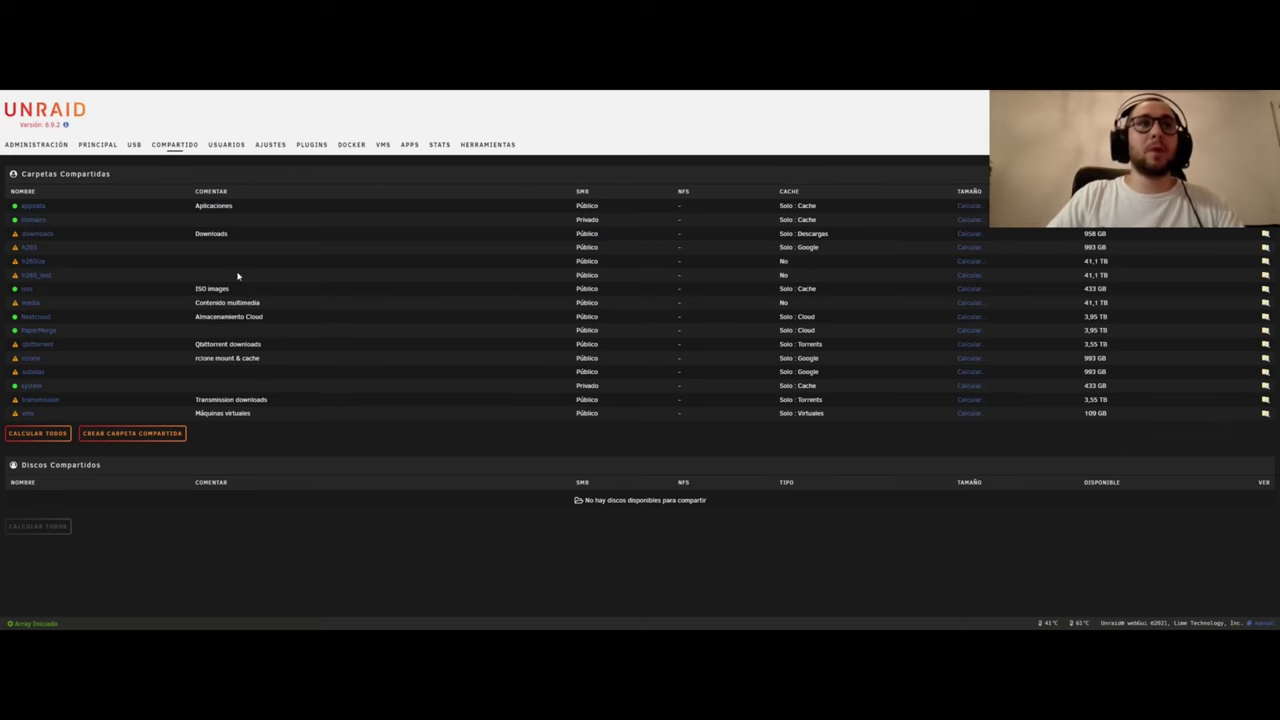
pyautogui.click(40, 145)
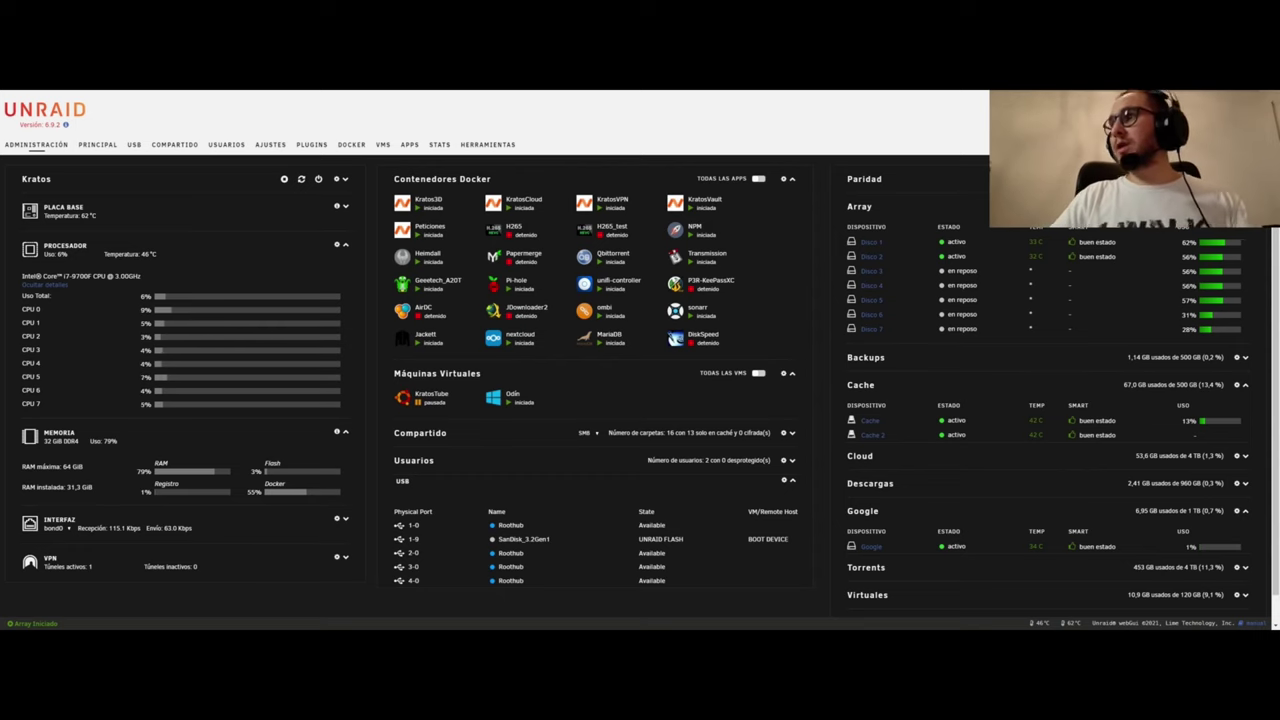
# Step: Switch to File Explorer and open the test folder inside the h265_test share on the KRATOS network server
pyautogui.press('super+e')
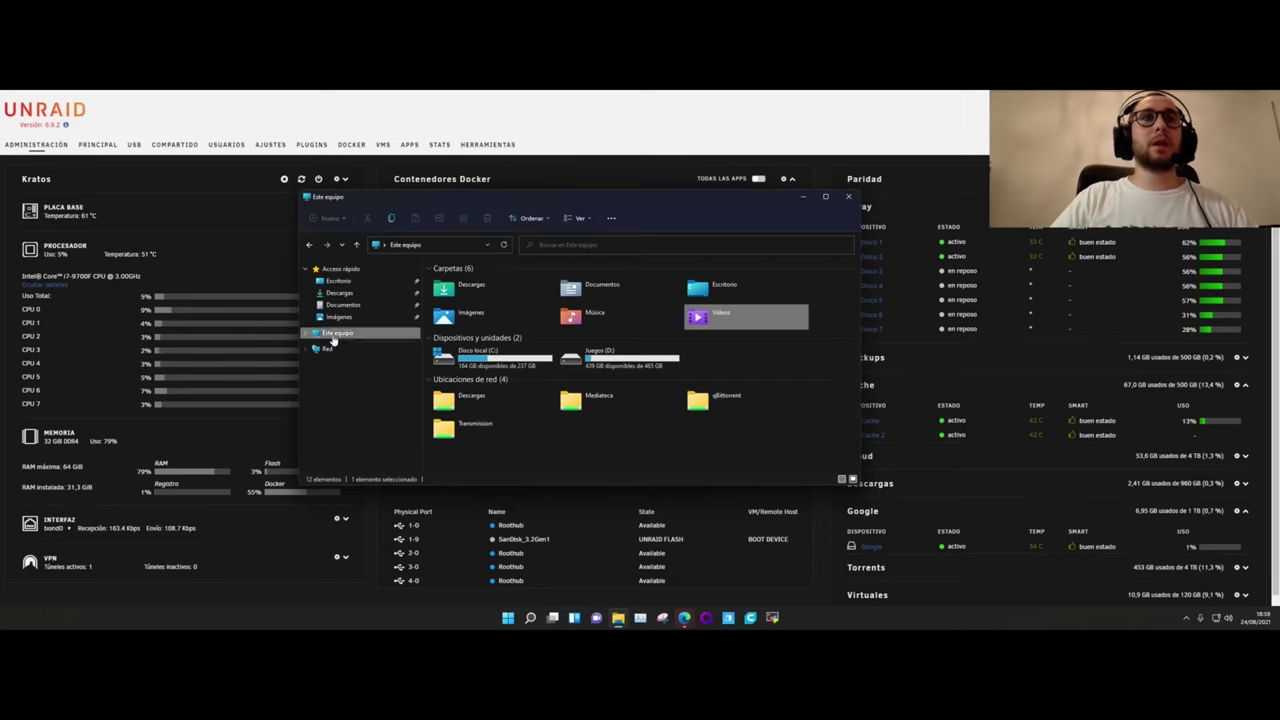
pyautogui.click(360, 349)
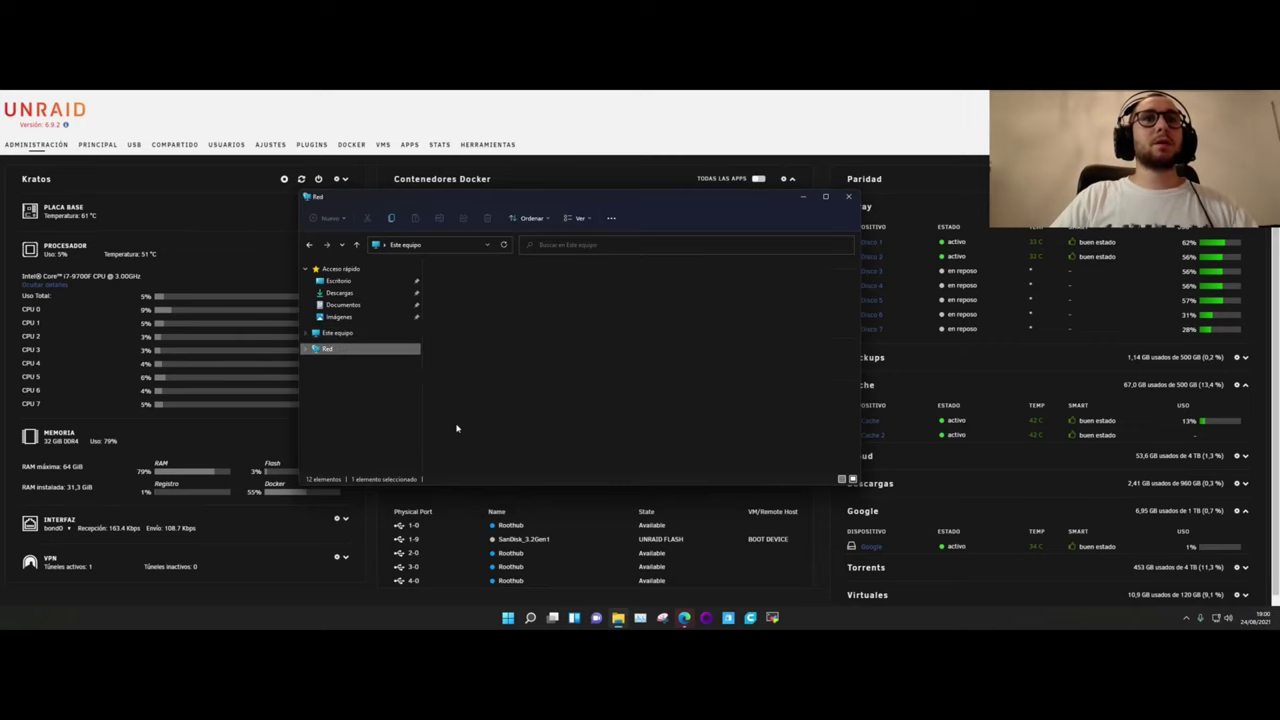
pyautogui.click(490, 364)
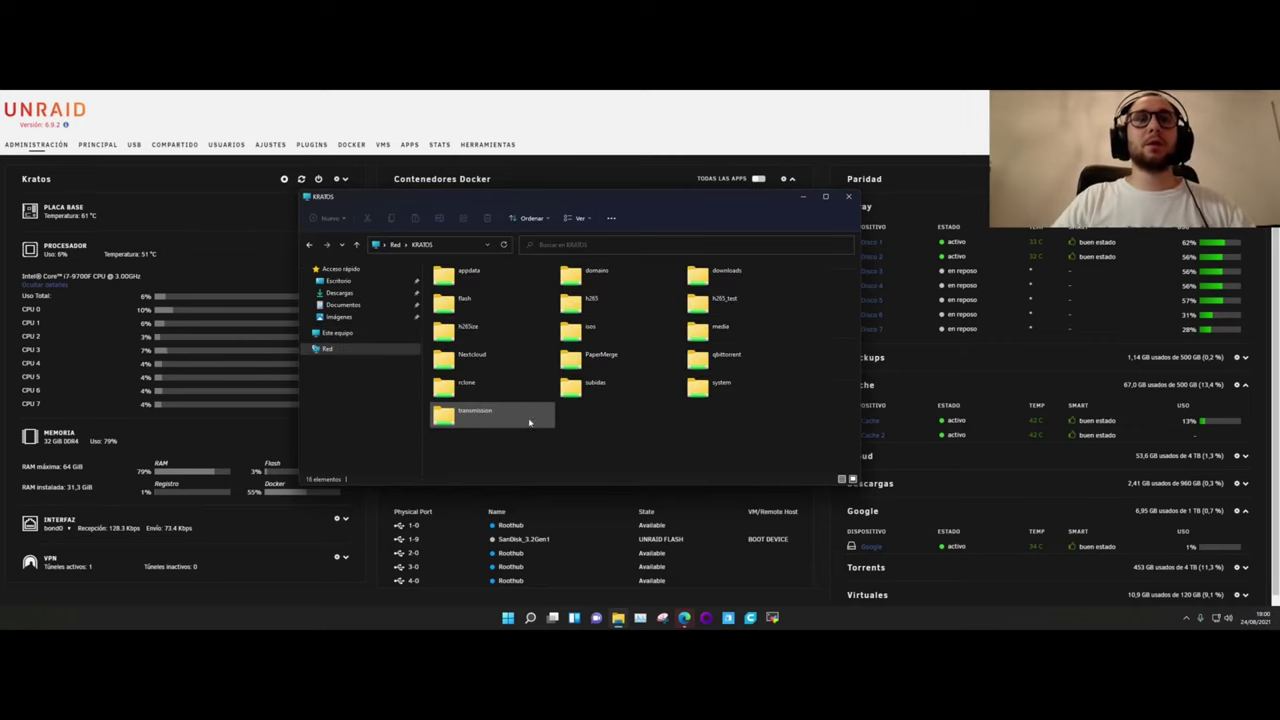
pyautogui.click(717, 307)
pyautogui.doubleClick(717, 307)
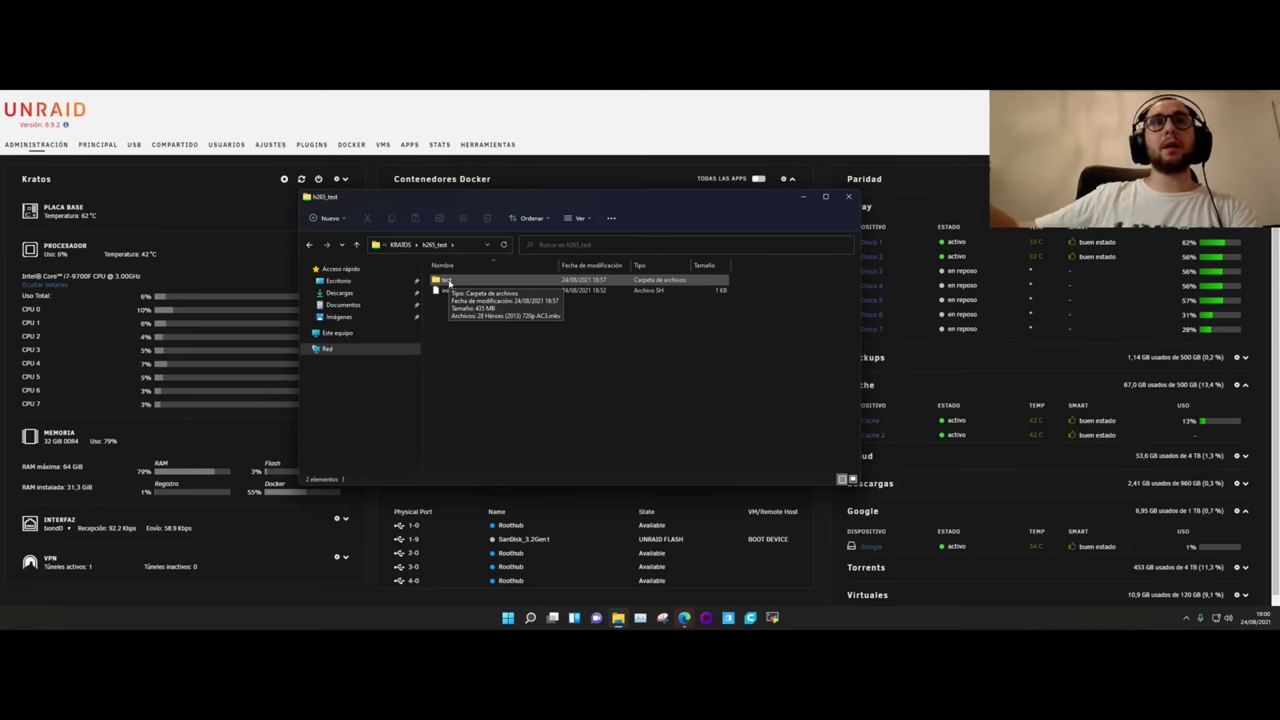
pyautogui.doubleClick(449, 284)
# Step: Check the size of the encoded file 28 Héroes (2013) 720p AC3.mkv and move the folder window off this screen
pyautogui.click(485, 281)
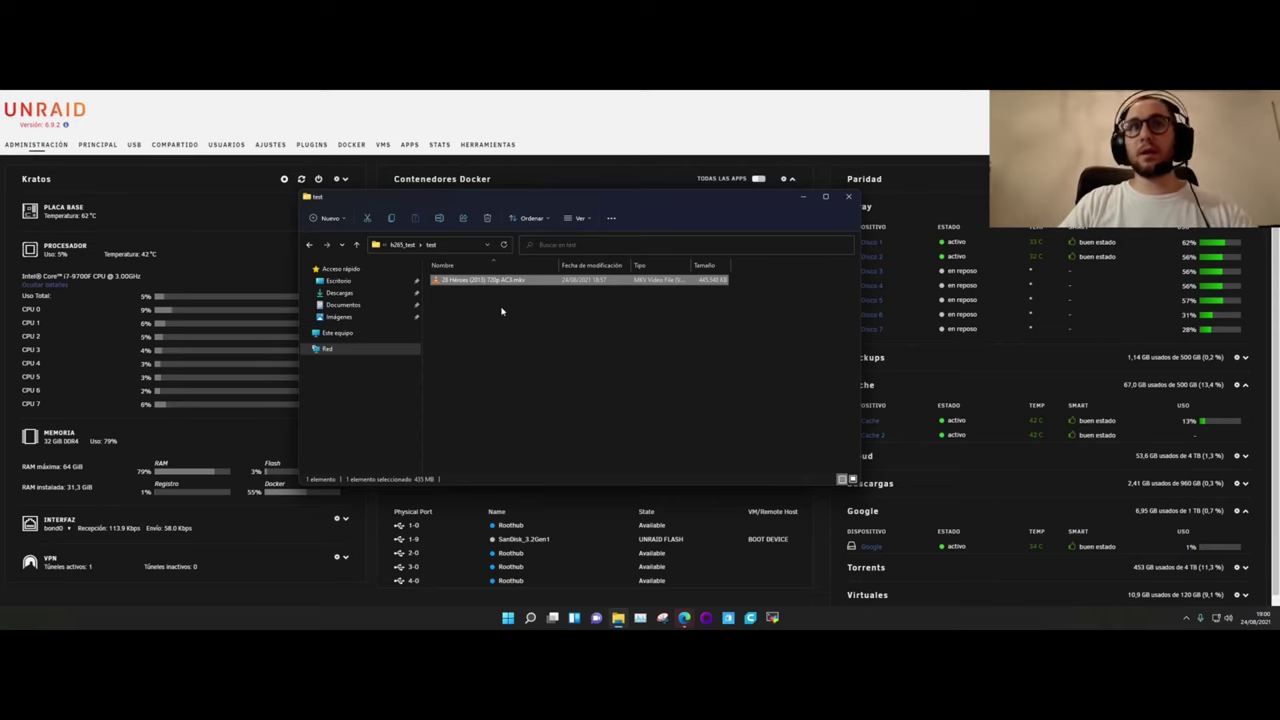
pyautogui.rightClick(518, 314)
pyautogui.press('Escape')
pyautogui.click(488, 282)
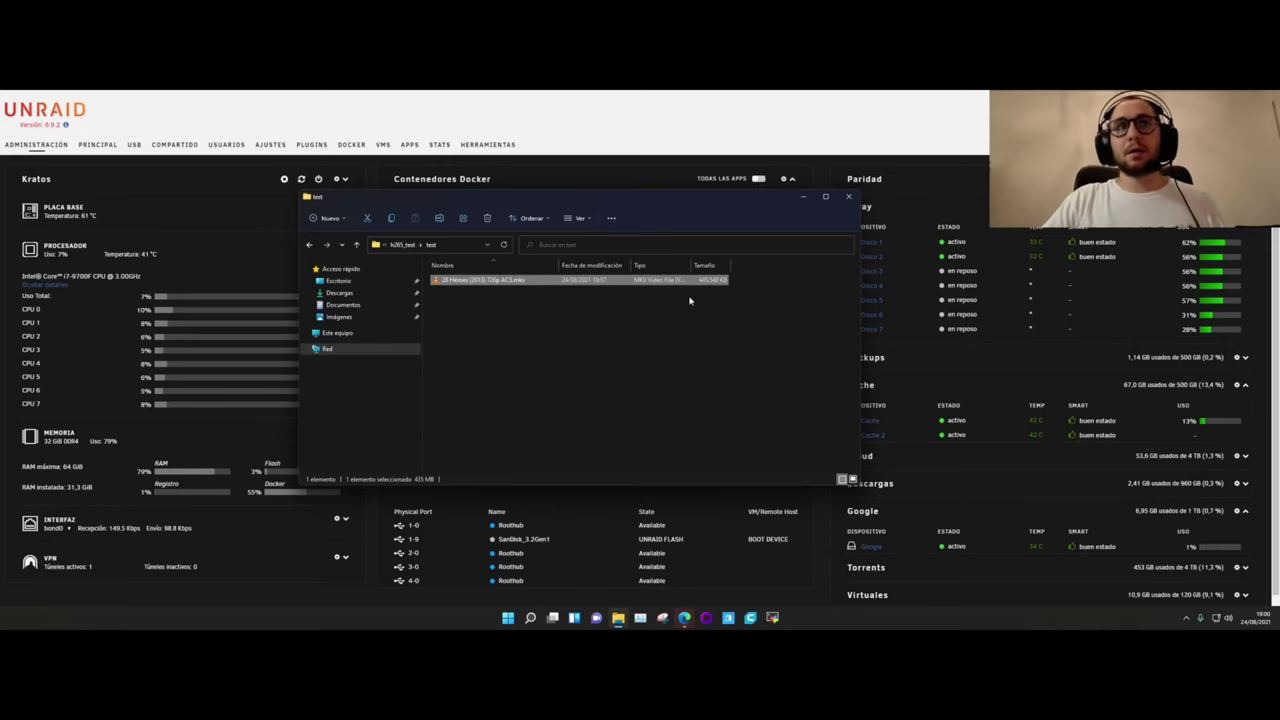
pyautogui.click(689, 294)
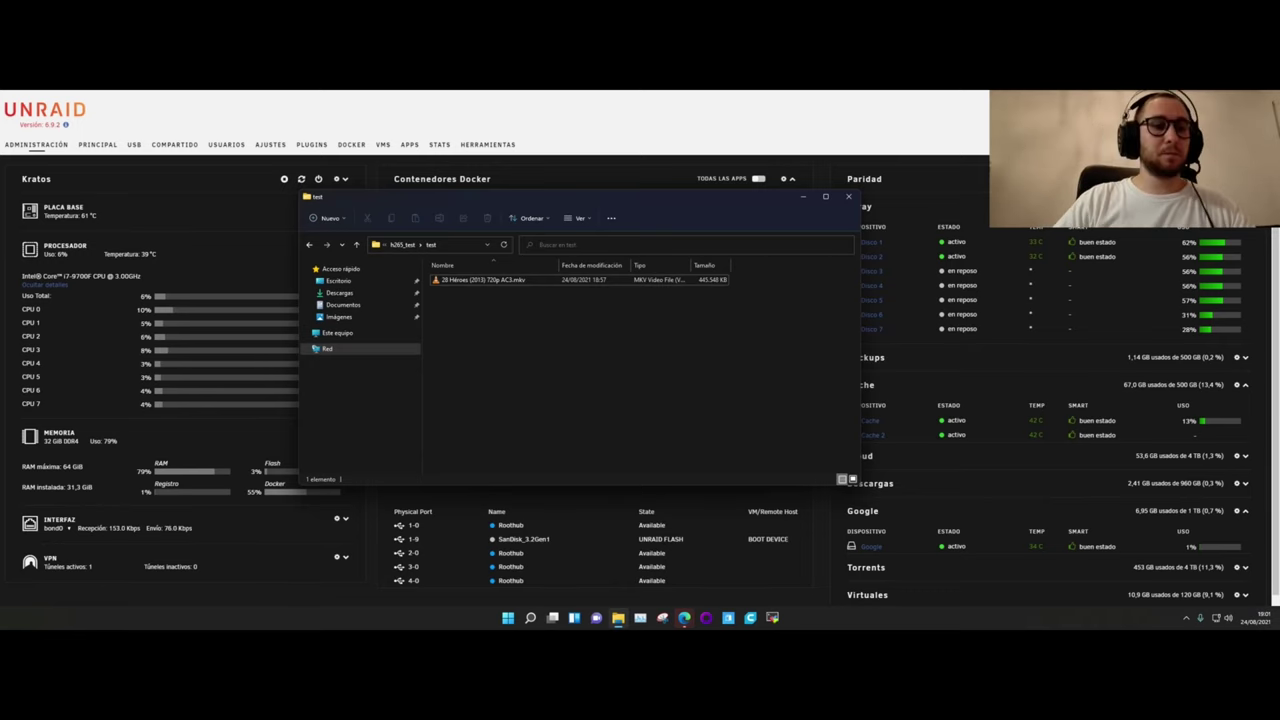
pyautogui.moveTo(646, 193); pyautogui.dragTo(1279, 240)
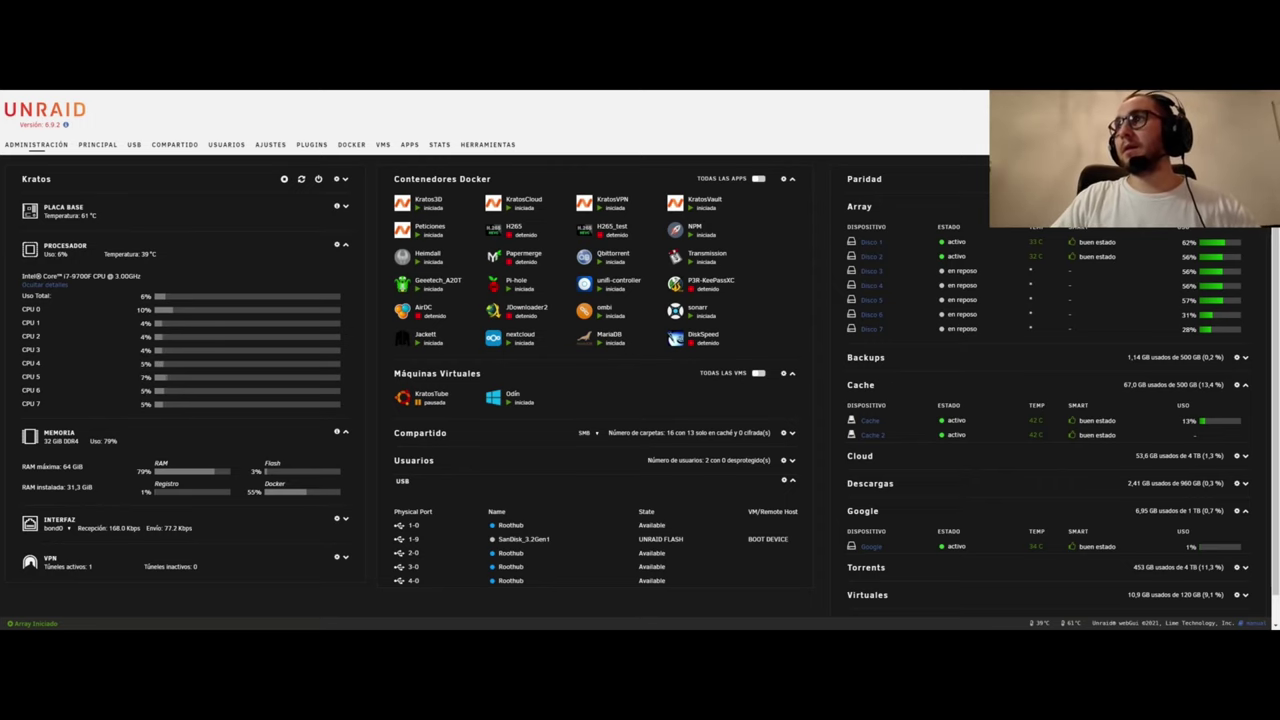
# Step: In another File Explorer window, open Documentales > Películas > 28 Héroes (2013) and check the original MKV file's size
pyautogui.press('super+e')
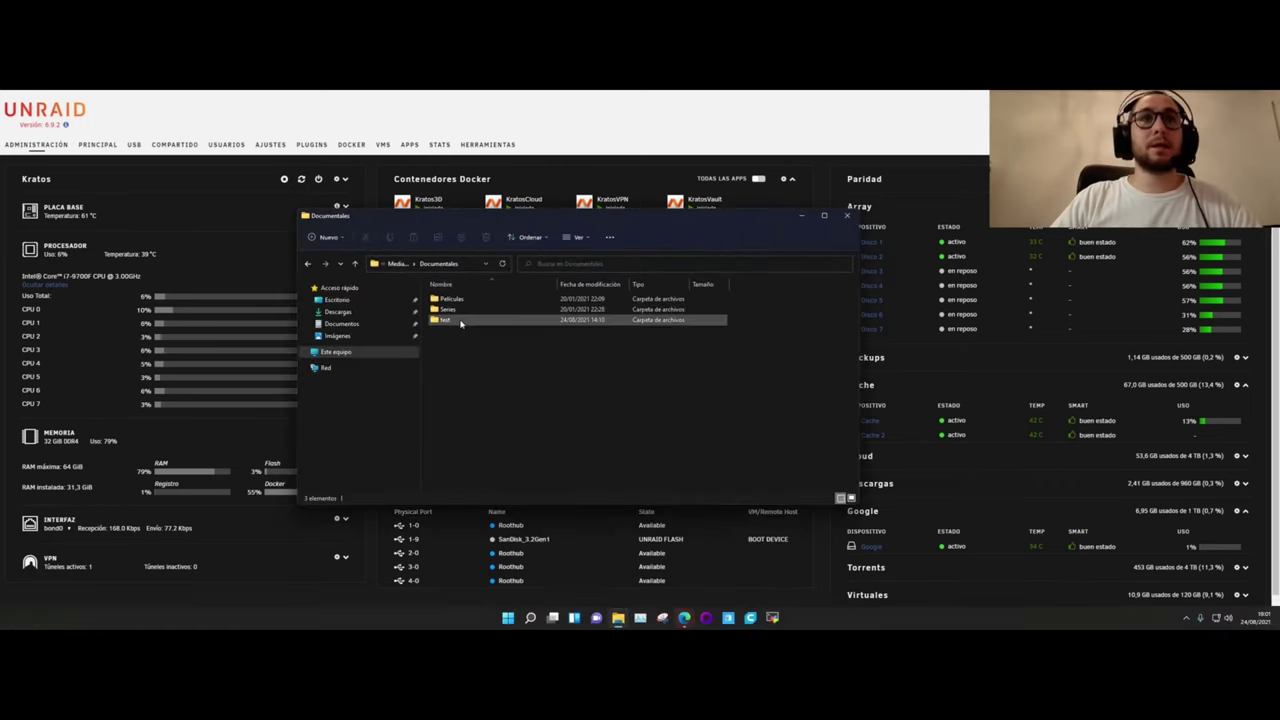
pyautogui.doubleClick(455, 302)
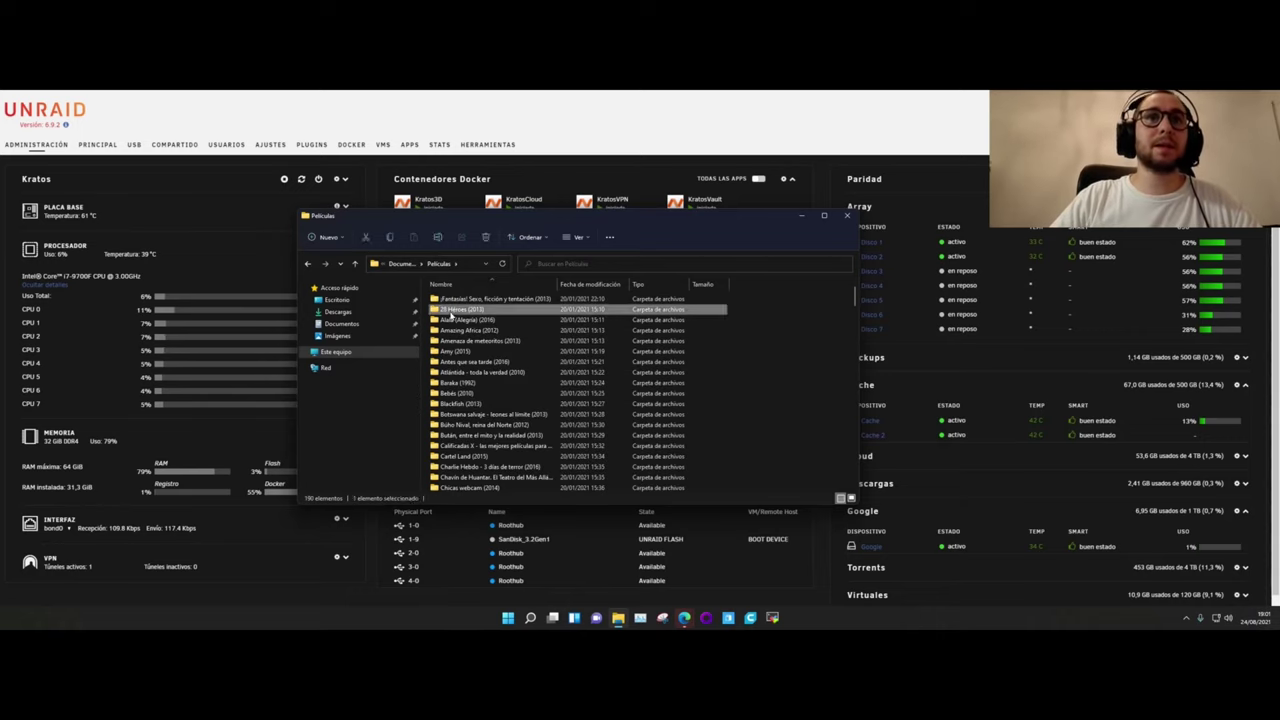
pyautogui.doubleClick(458, 309)
pyautogui.click(480, 299)
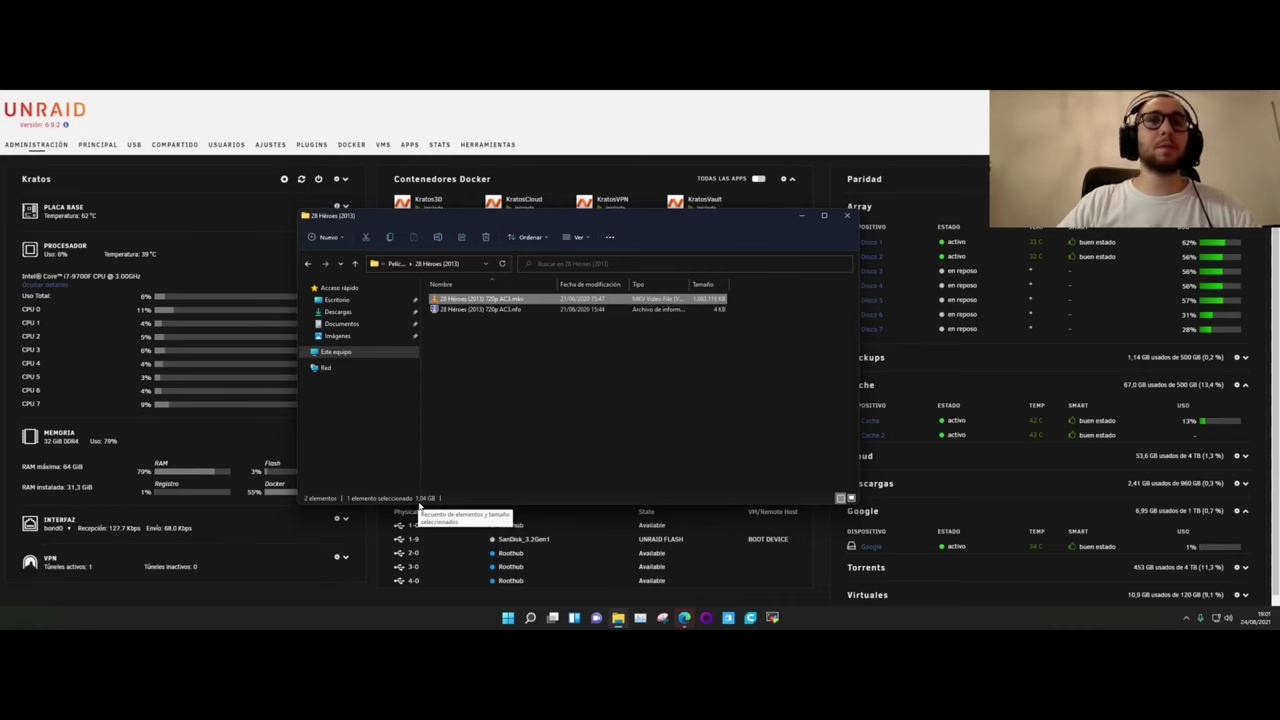
pyautogui.click(558, 357)
pyautogui.click(480, 299)
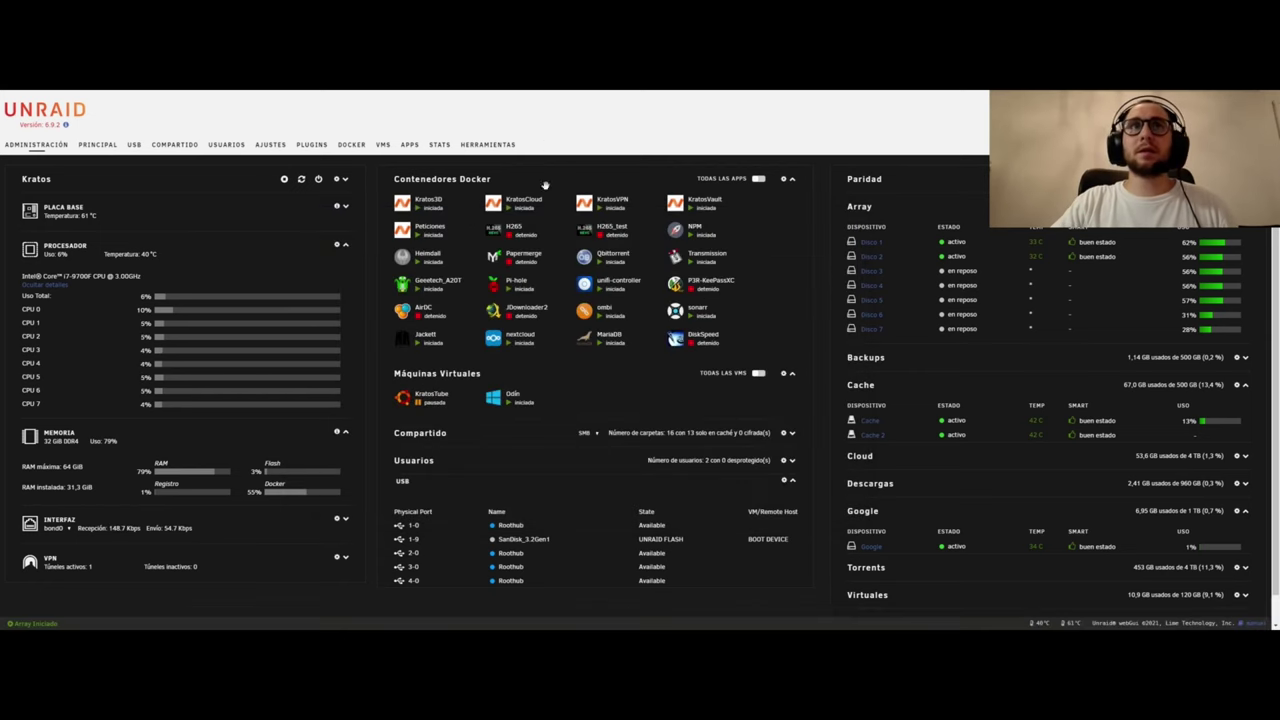
# Step: Open the H265_test container's configuration for editing and check its Quality Preset value
pyautogui.click(584, 230)
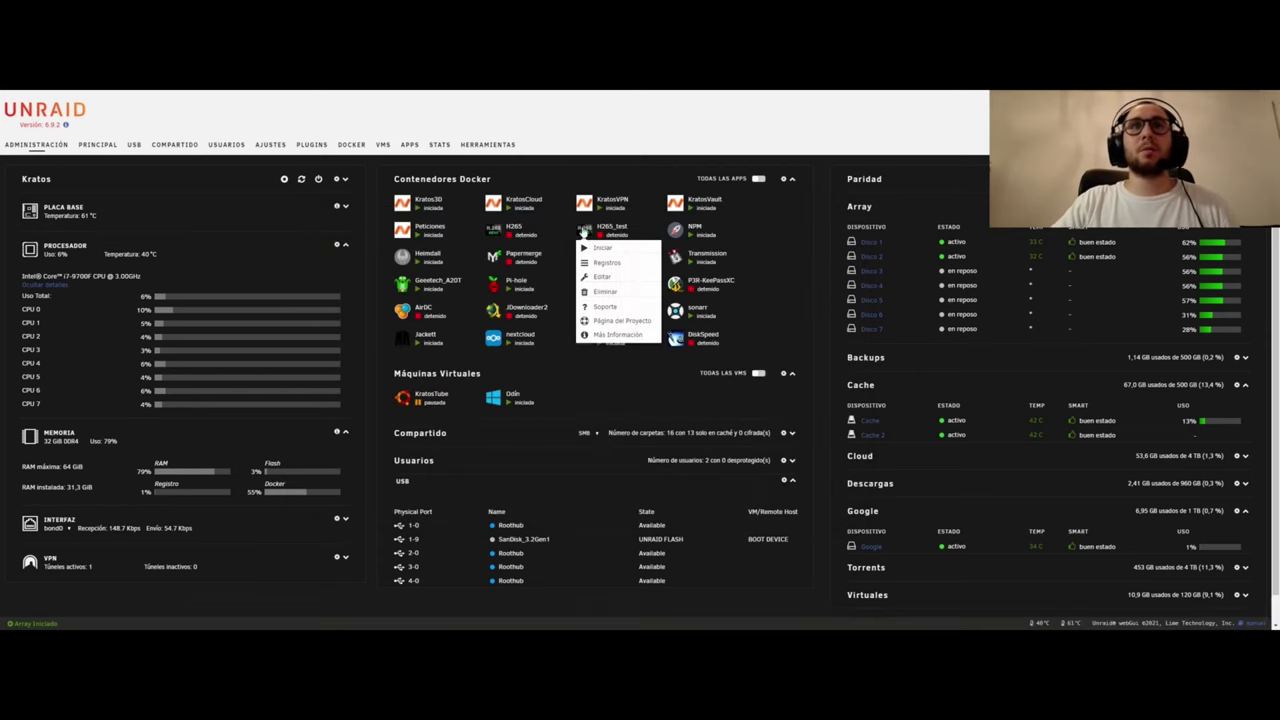
pyautogui.click(603, 277)
pyautogui.moveTo(490, 501); pyautogui.dragTo(434, 503)
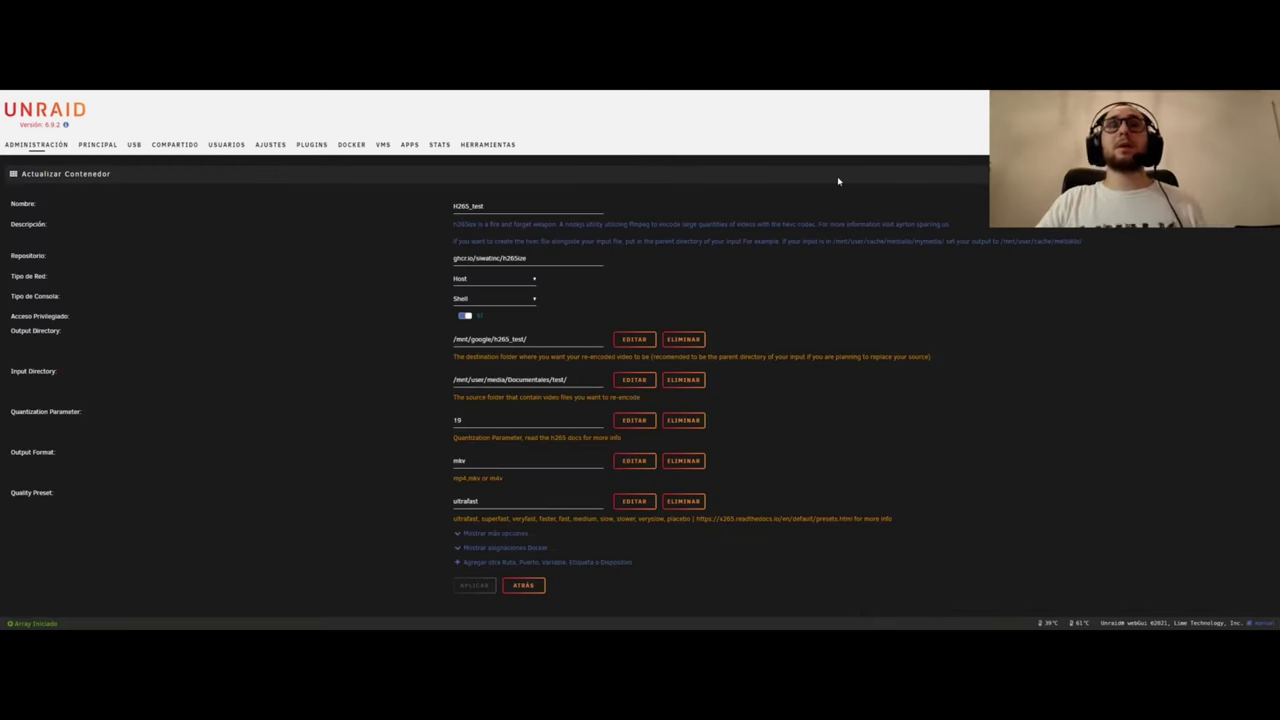
pyautogui.moveTo(490, 501); pyautogui.dragTo(417, 500)
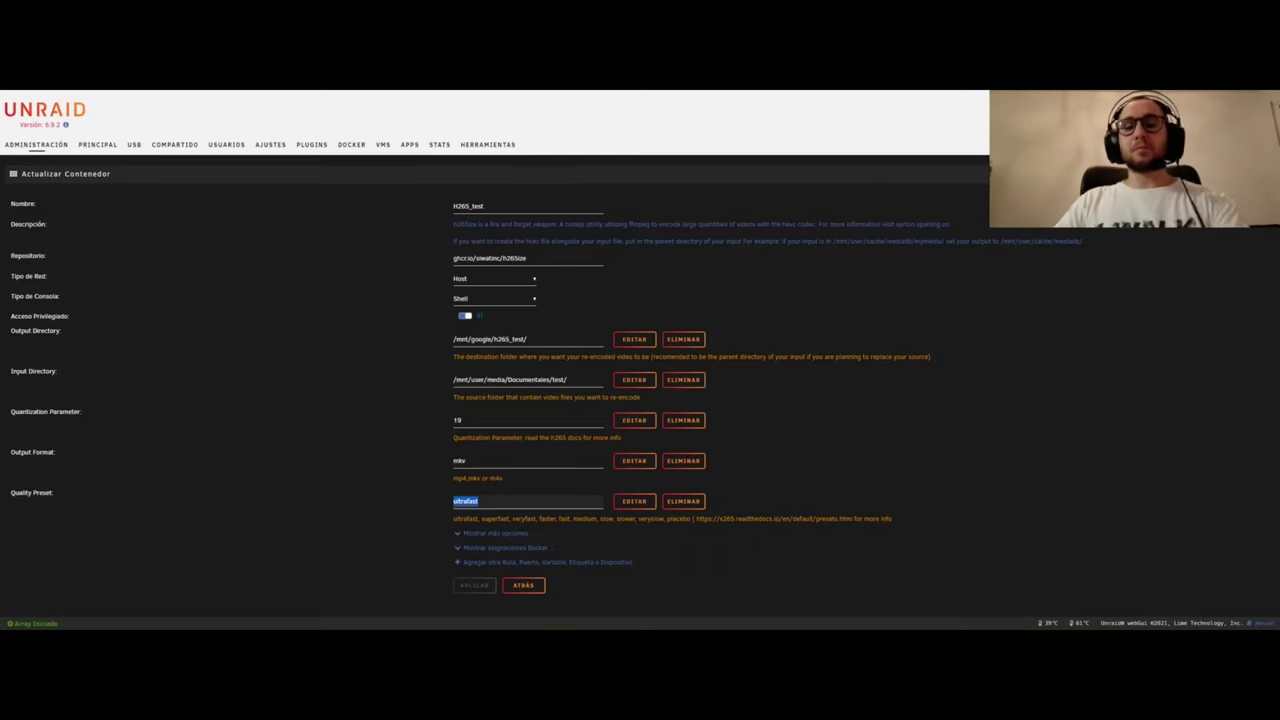
# Step: Switch to the 28 Héroes (2013) folder in File Explorer and play the original 28 Héroes (2013) 720p AC3.mkv in VLC
pyautogui.press('super+Tab')
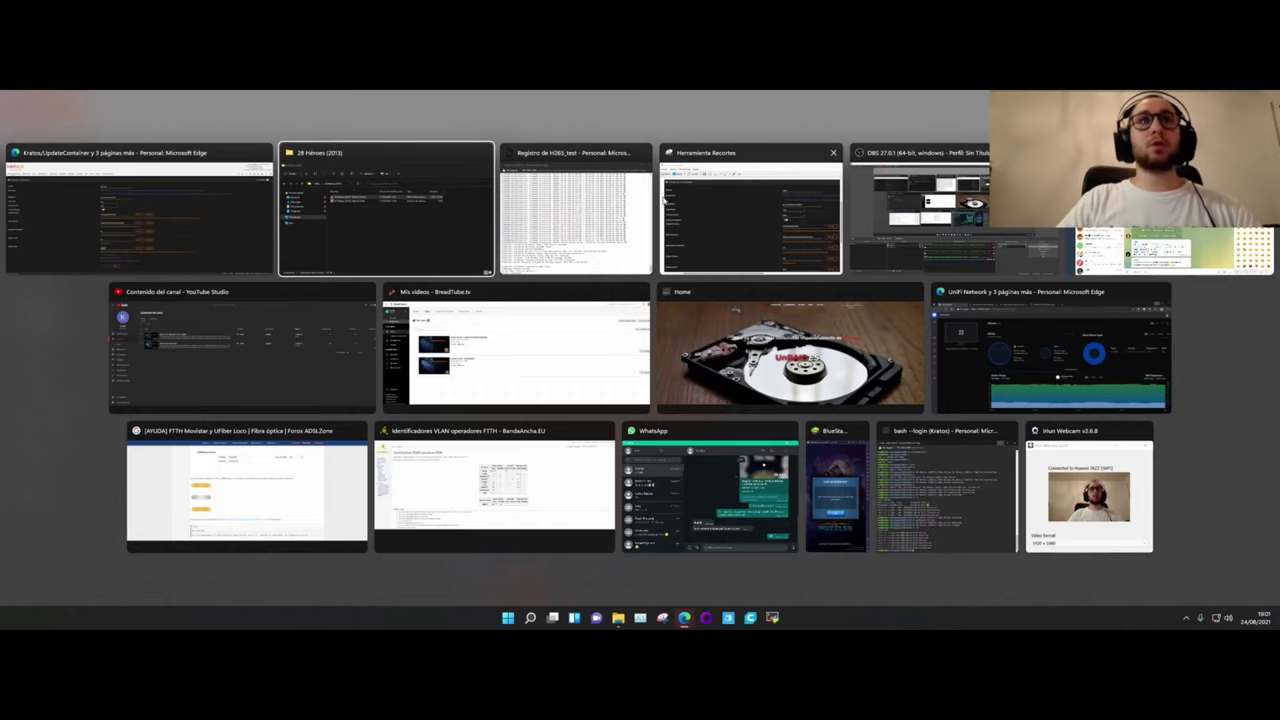
pyautogui.click(398, 232)
pyautogui.moveTo(579, 217); pyautogui.dragTo(635, 223)
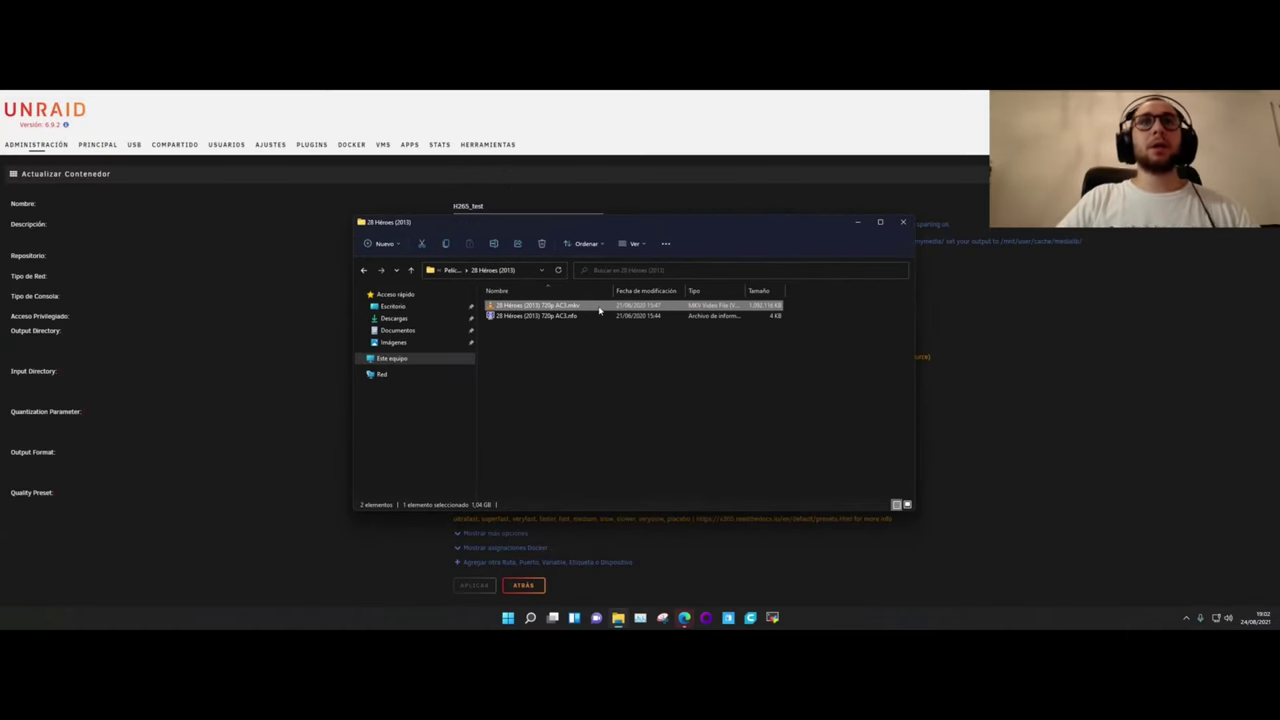
pyautogui.doubleClick(586, 308)
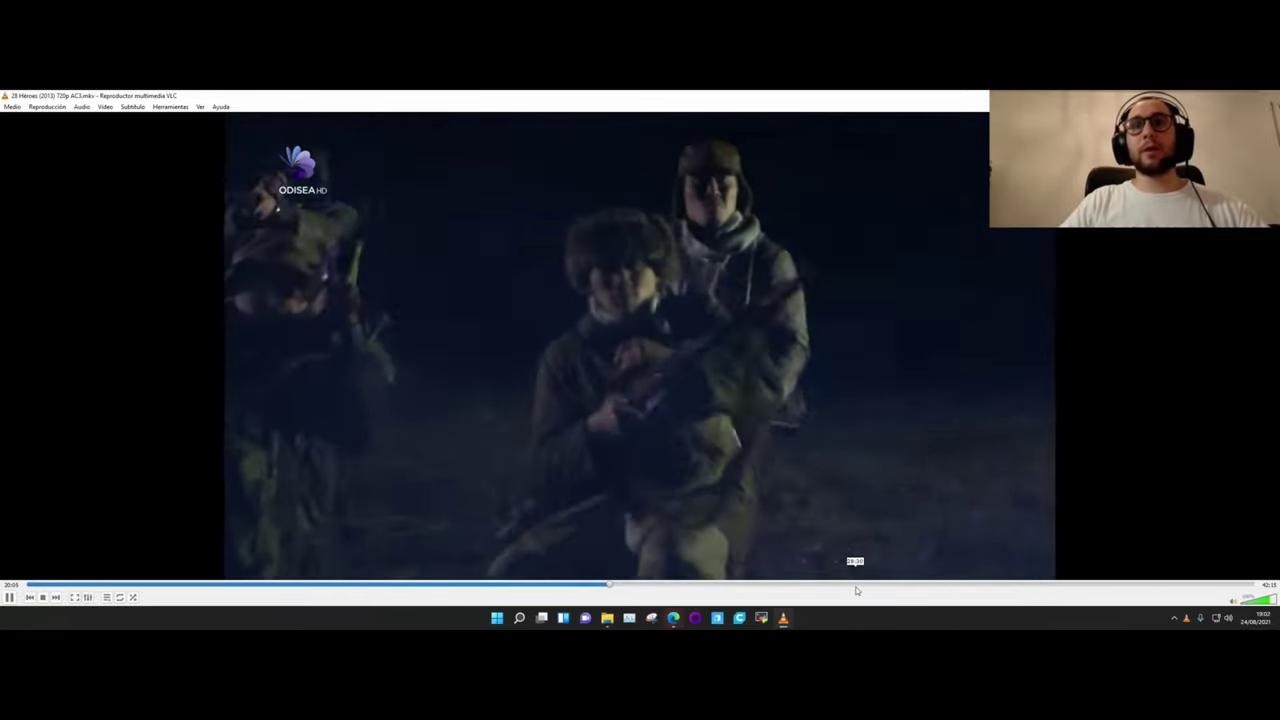
# Step: Sample the original video's picture quality at about 28, 33 and 37 minutes, and close the player
pyautogui.click(856, 586)
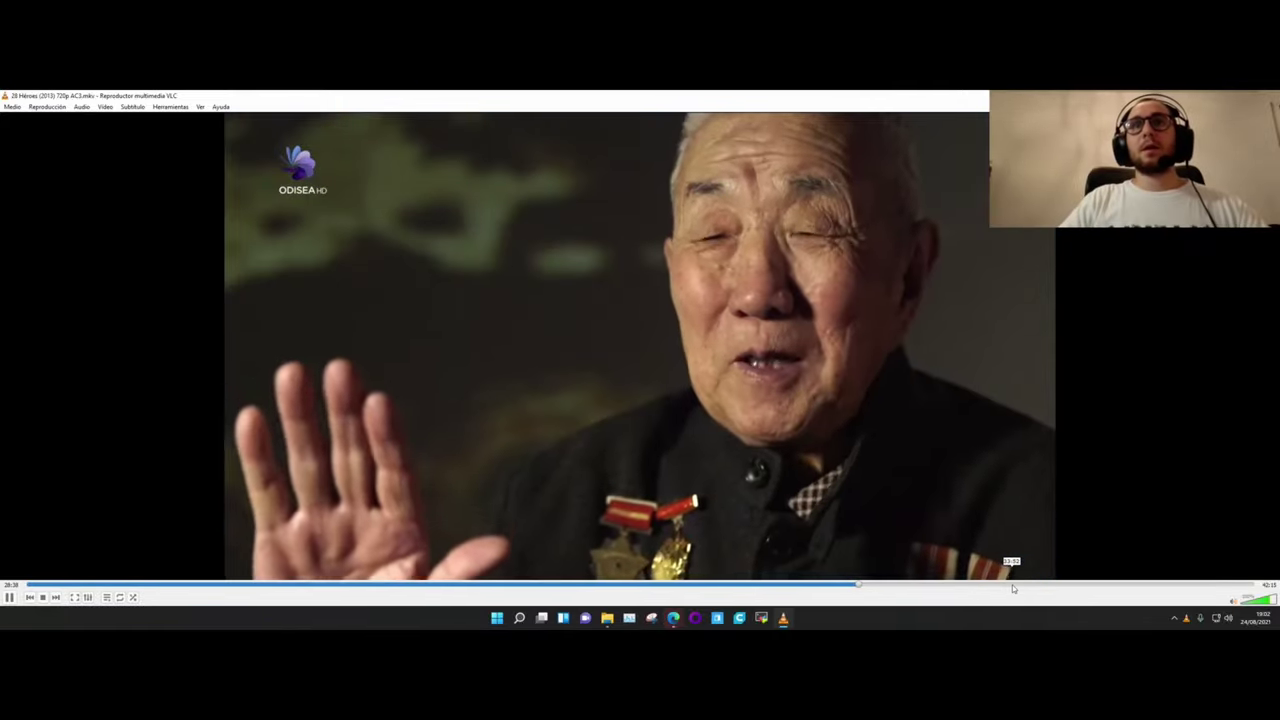
pyautogui.click(1012, 587)
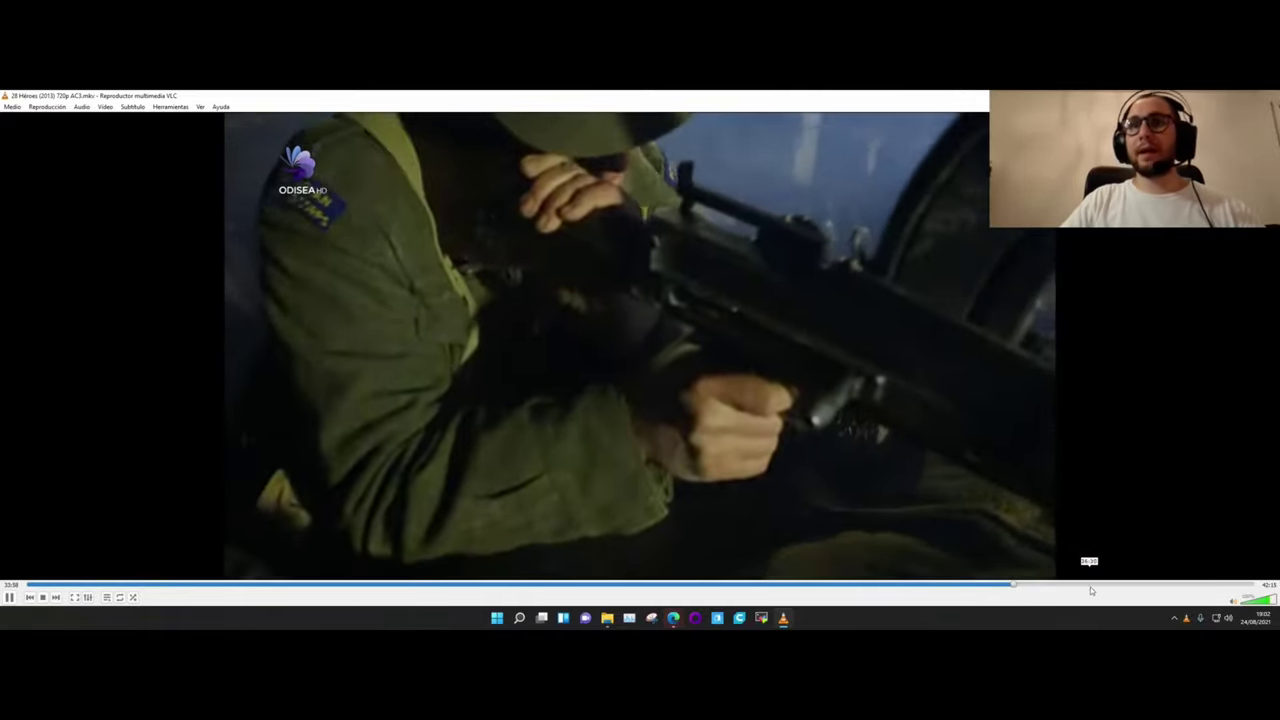
pyautogui.click(1112, 587)
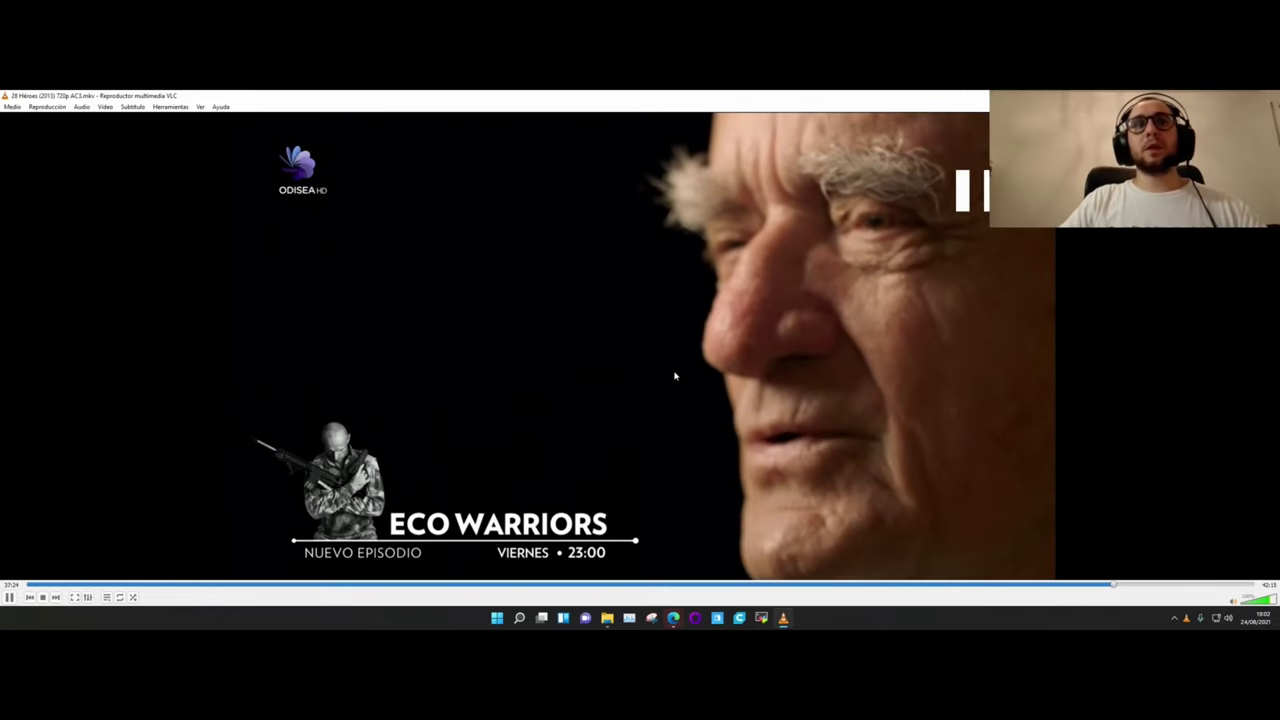
pyautogui.hotkey('ctrl', 'q')
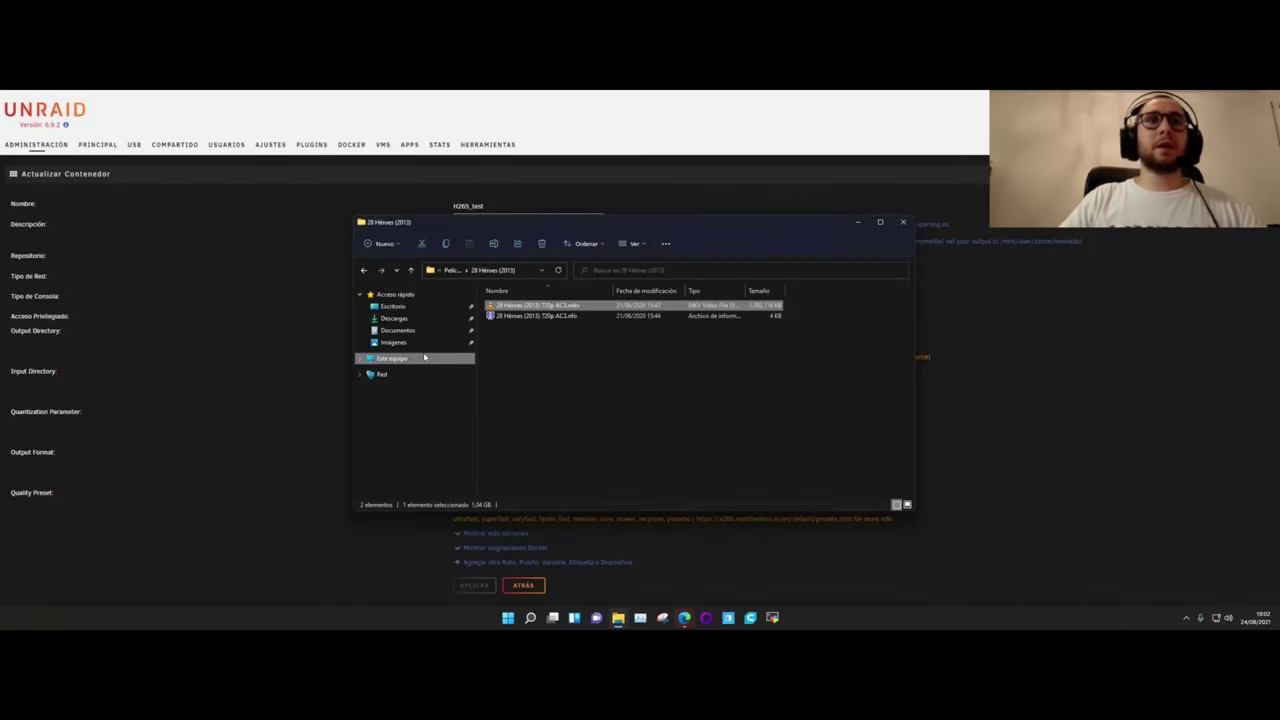
# Step: Browse to KRATOS > h265_test > test on the network and play the encoded 28 Héroes (2013) 720p AC3.mkv
pyautogui.click(400, 374)
pyautogui.doubleClick(530, 391)
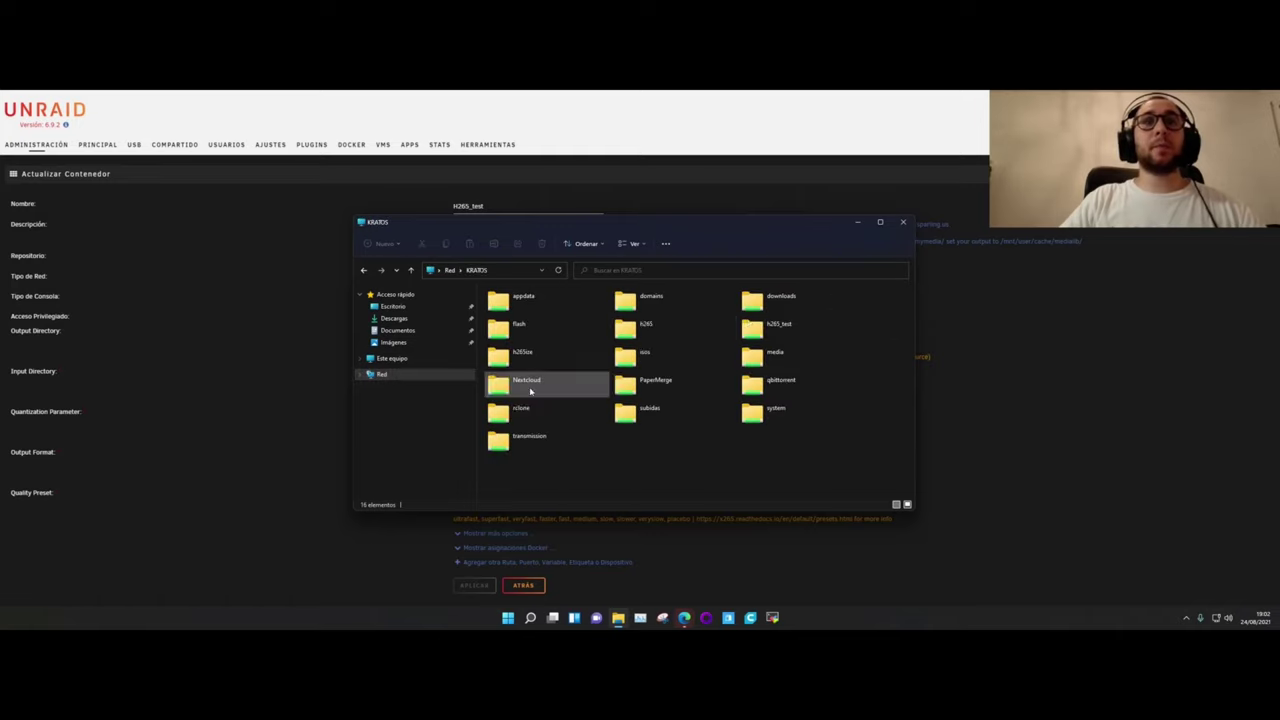
pyautogui.doubleClick(777, 324)
pyautogui.doubleClick(509, 306)
pyautogui.doubleClick(535, 306)
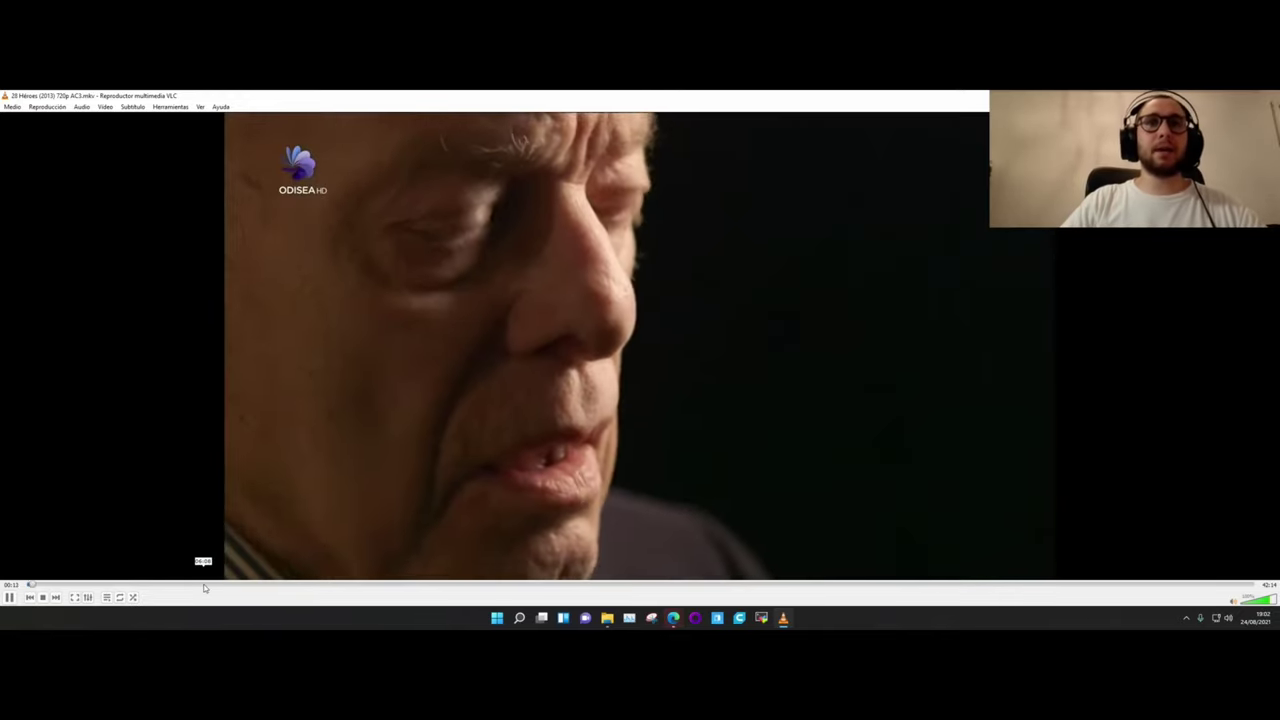
# Step: Sample the encoded video's picture quality at about 6, 18, 24, 31, 37 and 39 minutes, lowering the volume to 40%
pyautogui.click(204, 586)
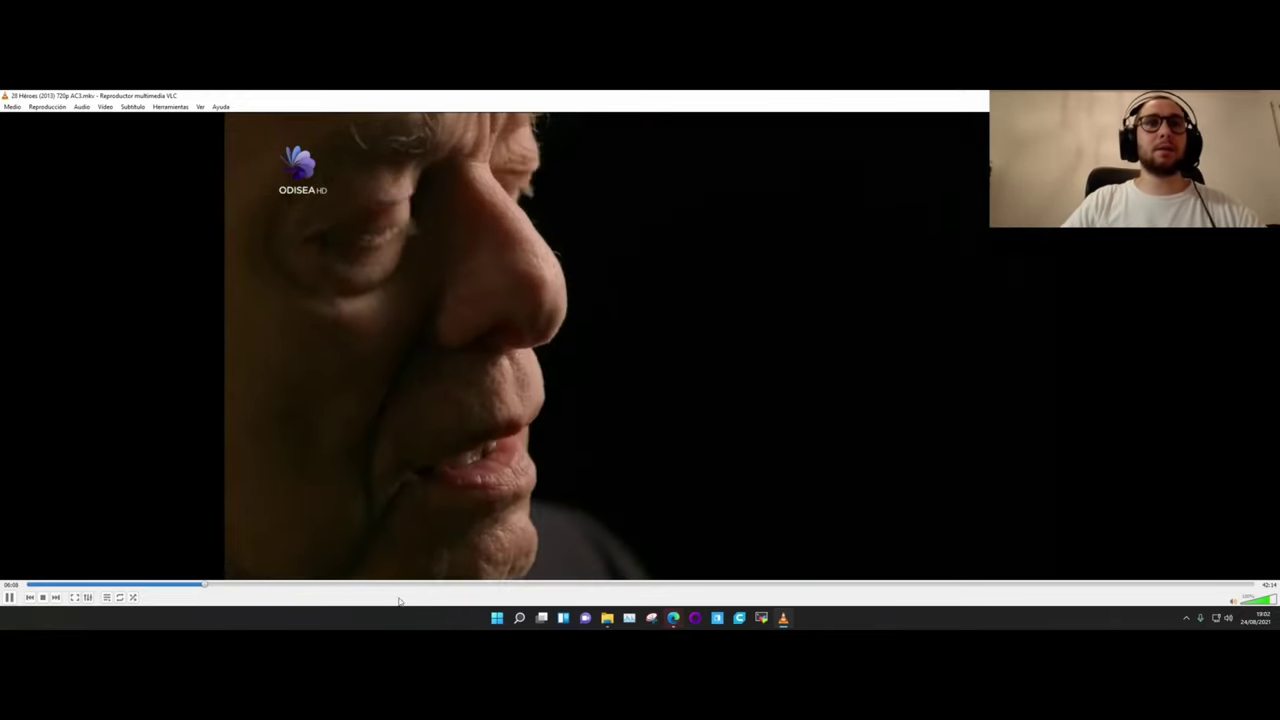
pyautogui.click(549, 586)
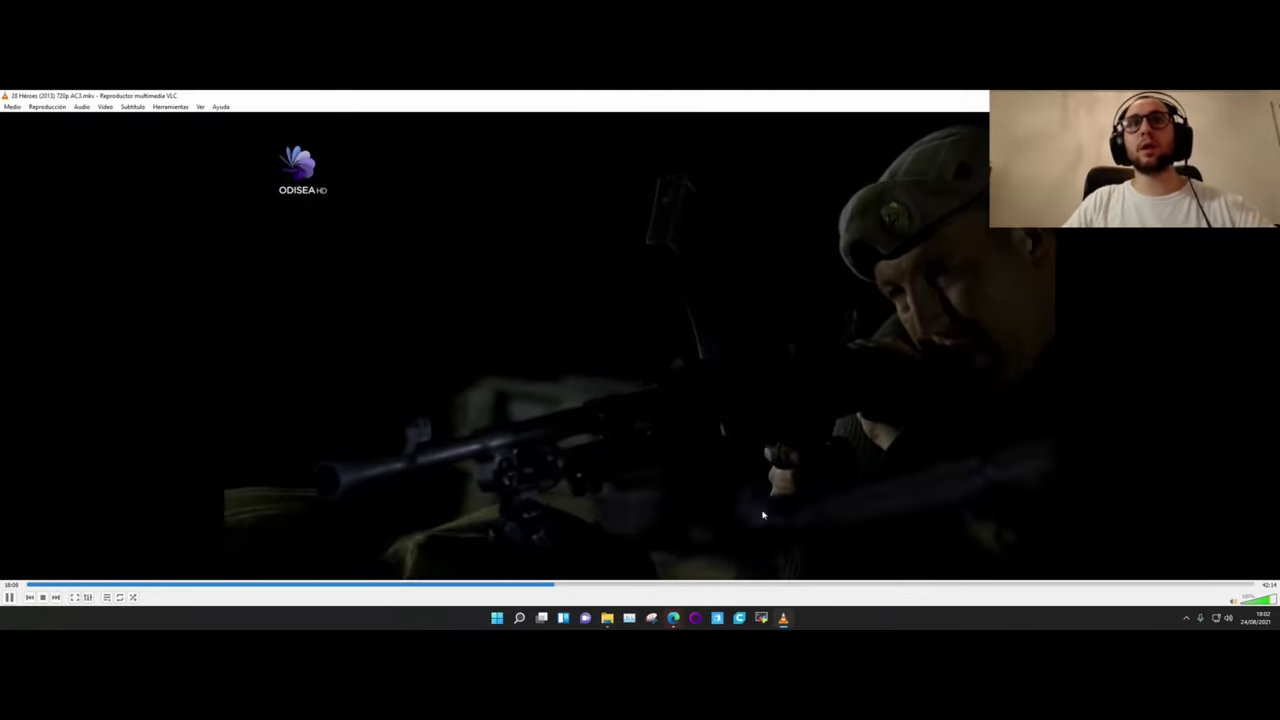
pyautogui.click(748, 585)
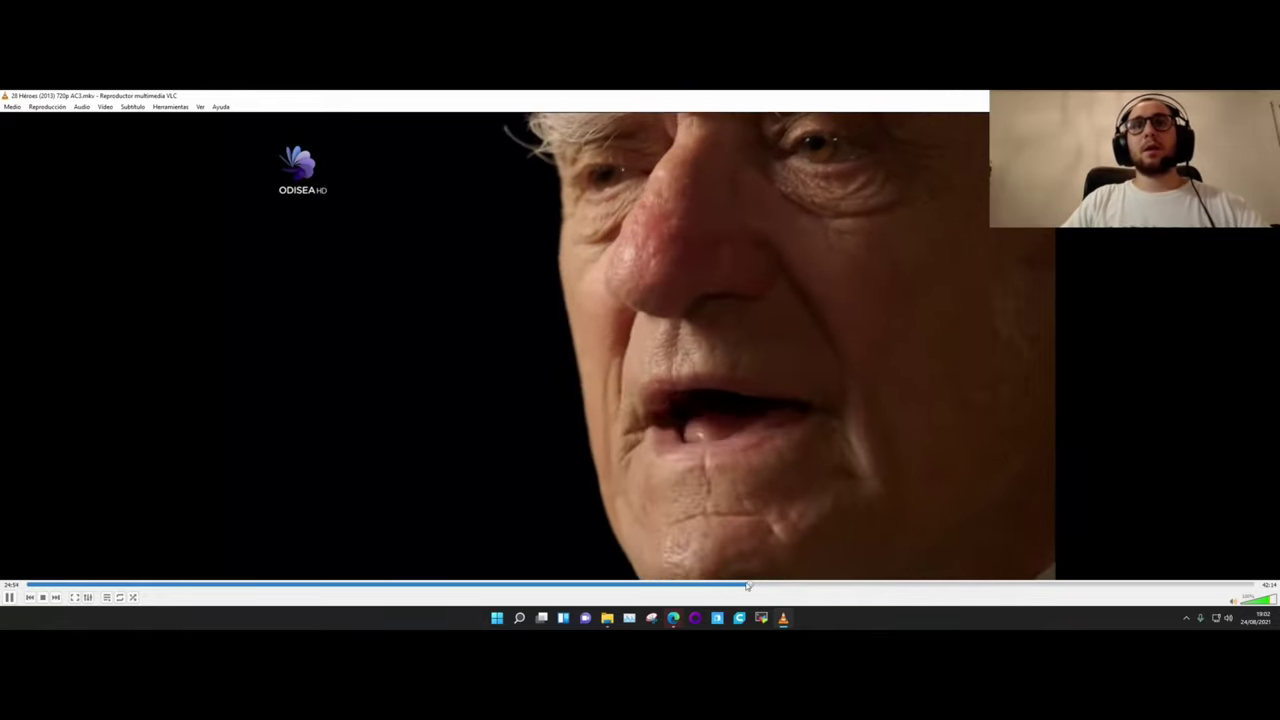
pyautogui.scroll(-10, 1034, 429)
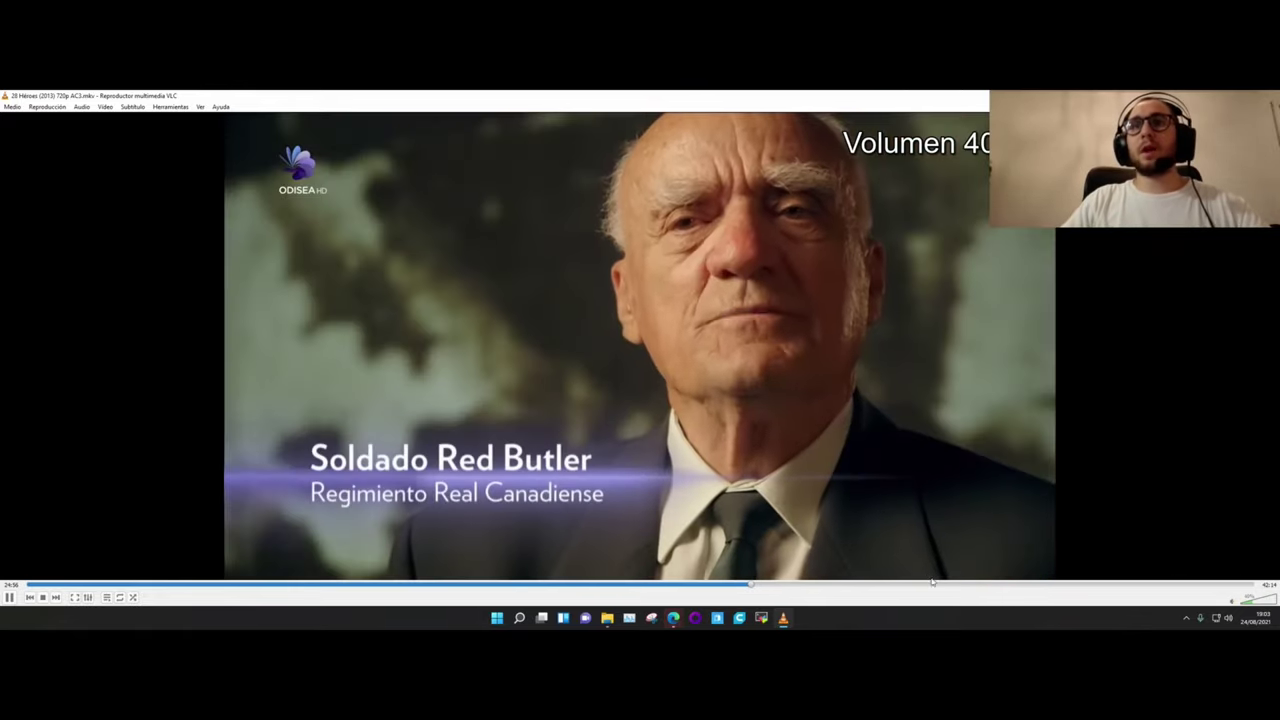
pyautogui.click(934, 585)
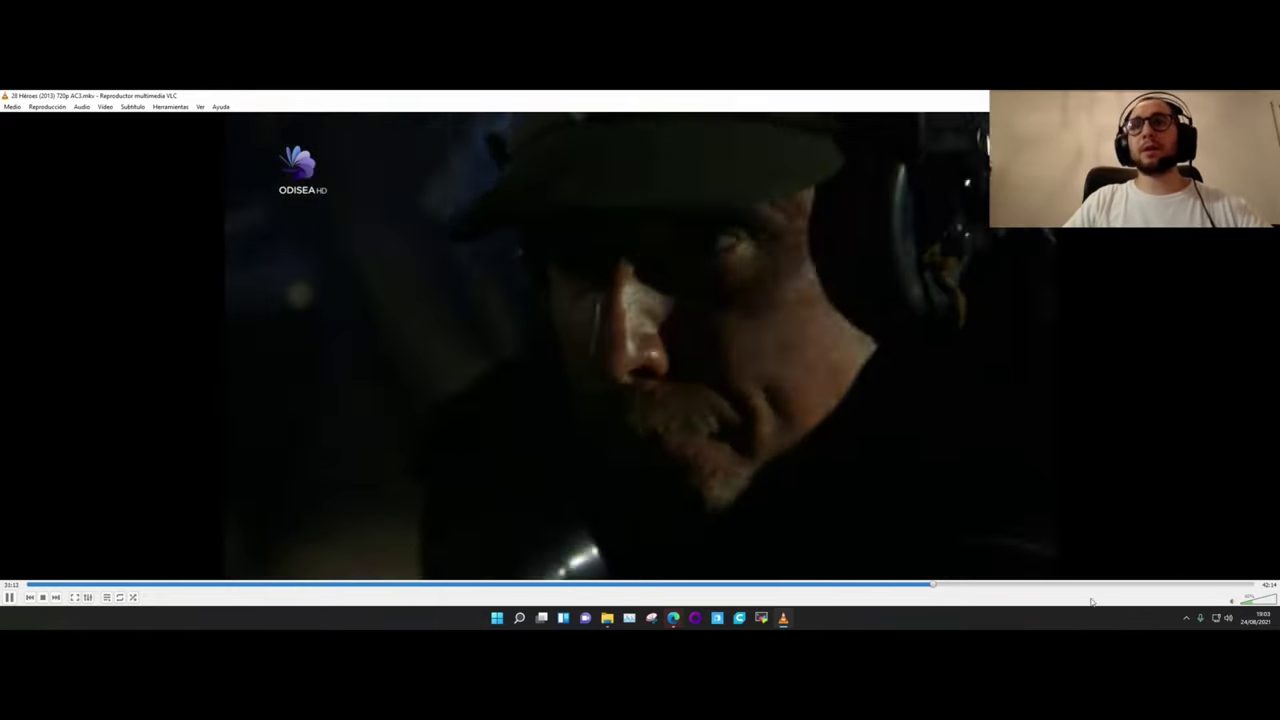
pyautogui.click(1105, 585)
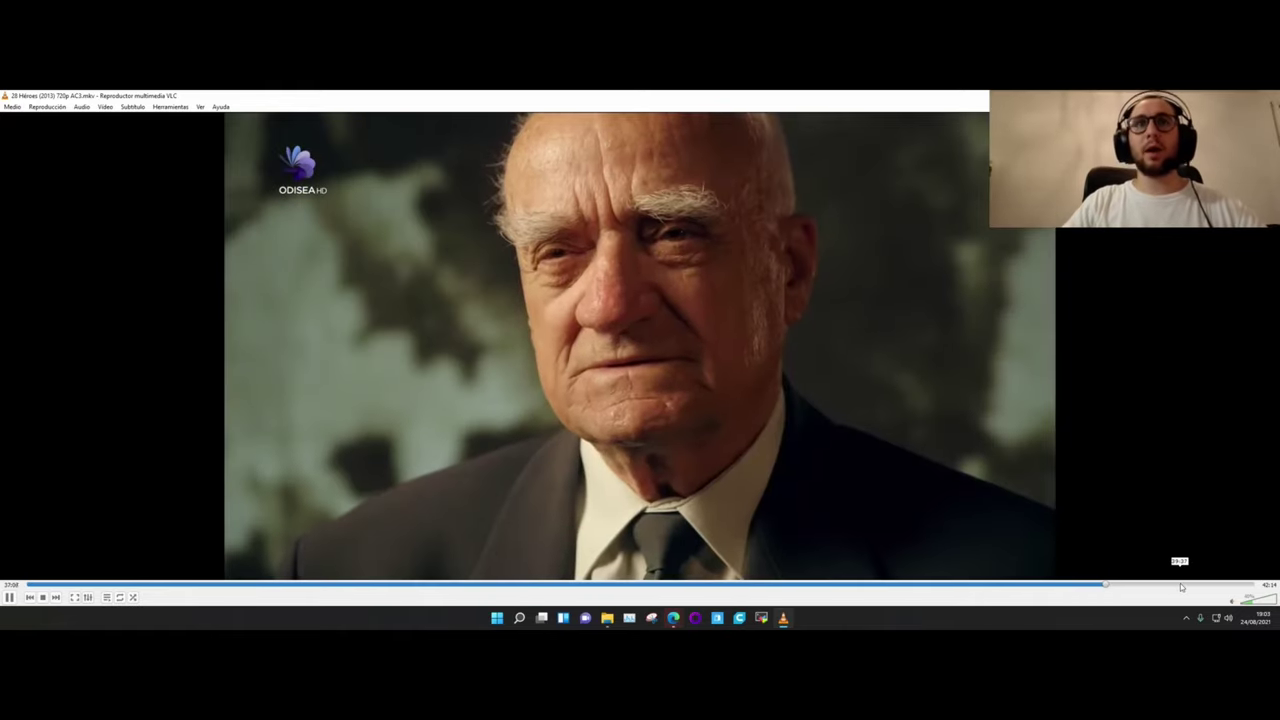
pyautogui.click(1180, 583)
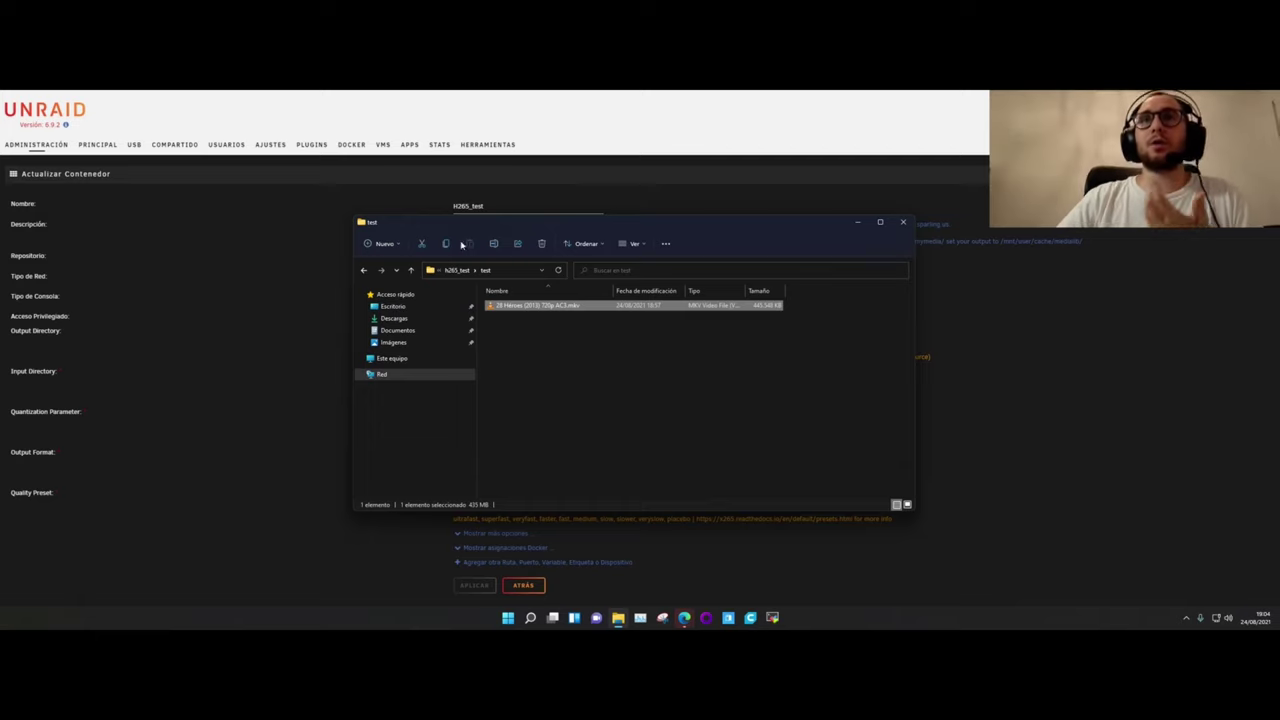
# Step: Move the test folder window off this screen and examine the available Quality Preset options, comparing ultrafast through medium with slower and veryslow
pyautogui.click(581, 374)
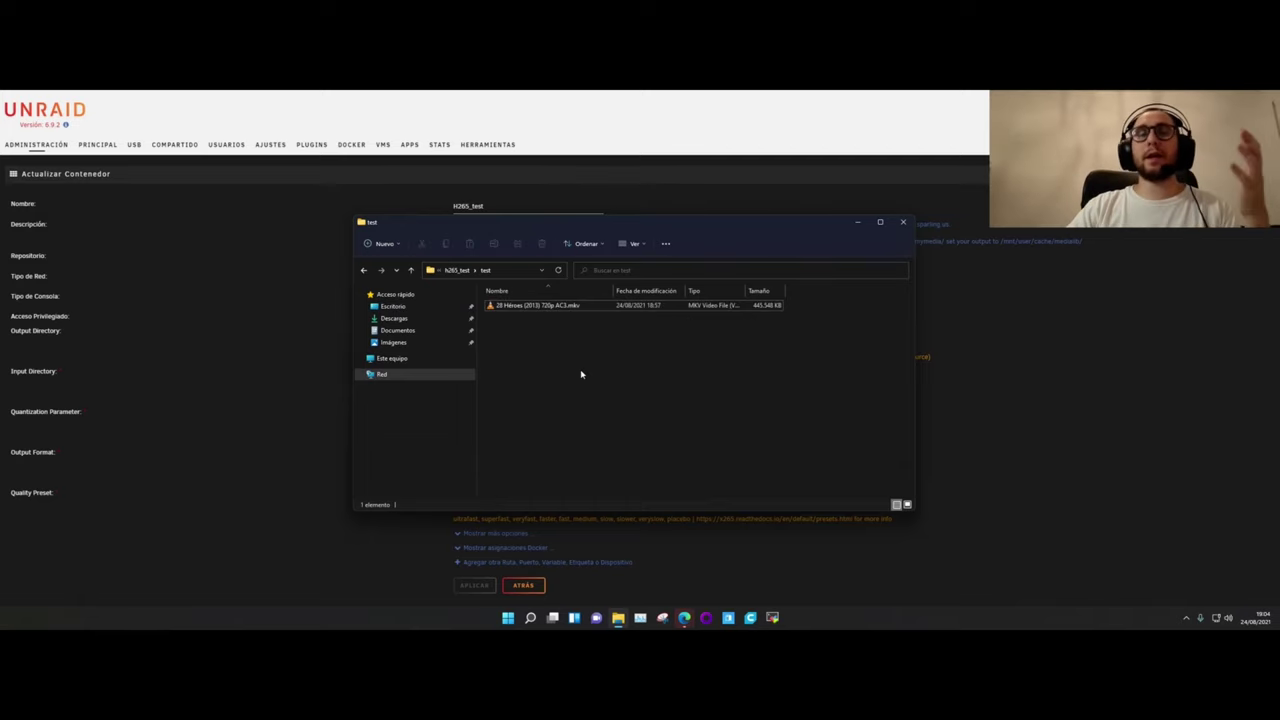
pyautogui.moveTo(635, 224); pyautogui.dragTo(905, 160)
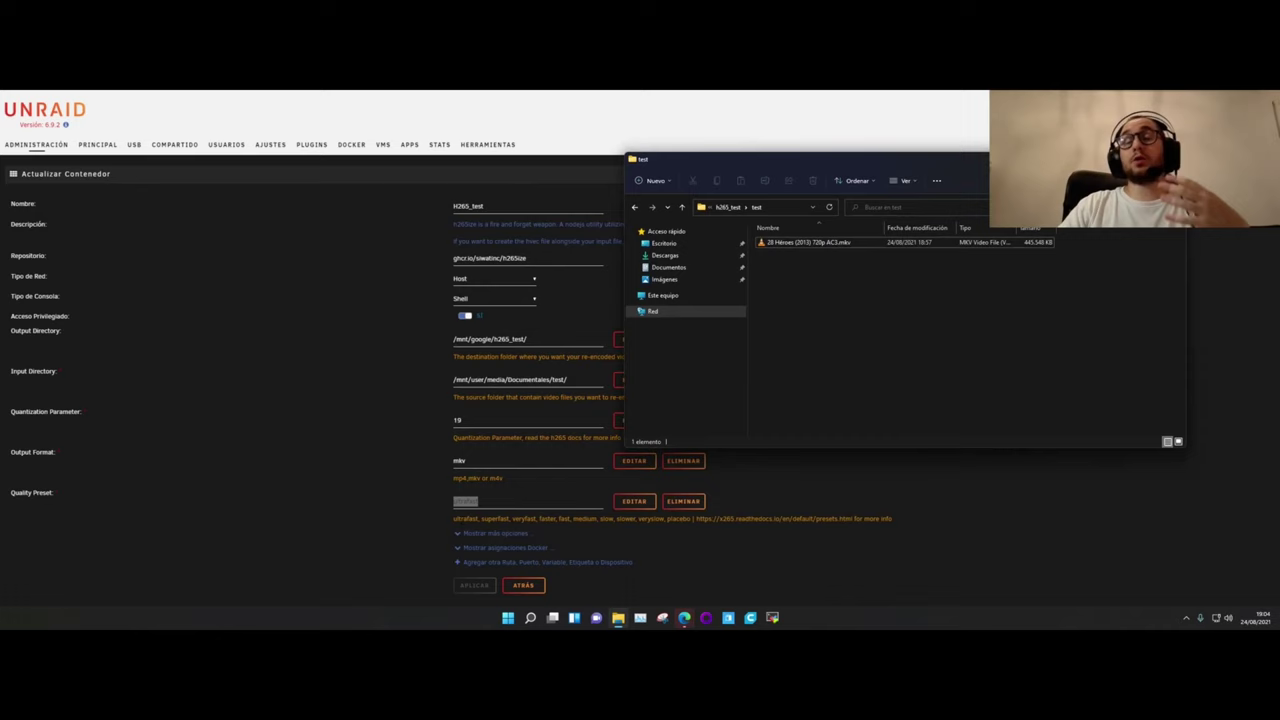
pyautogui.moveTo(452, 527); pyautogui.dragTo(504, 520)
pyautogui.click(504, 520)
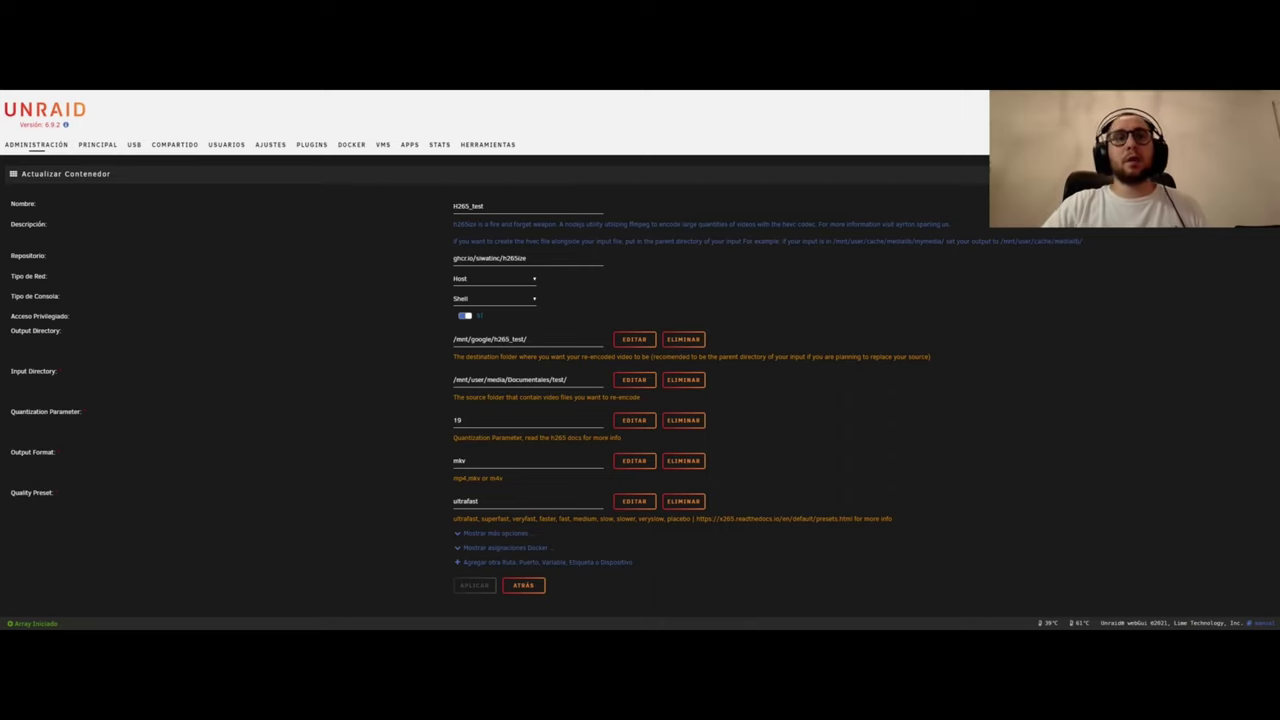
pyautogui.moveTo(559, 519); pyautogui.dragTo(663, 519)
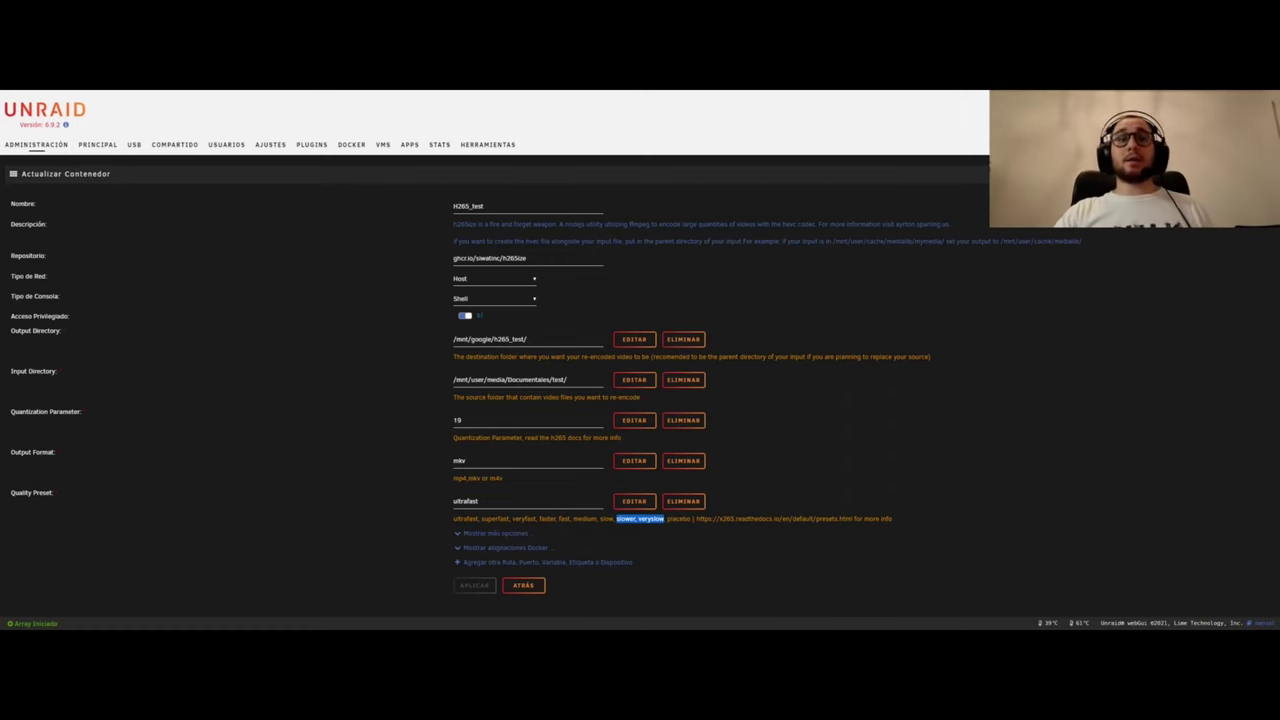
pyautogui.doubleClick(465, 519)
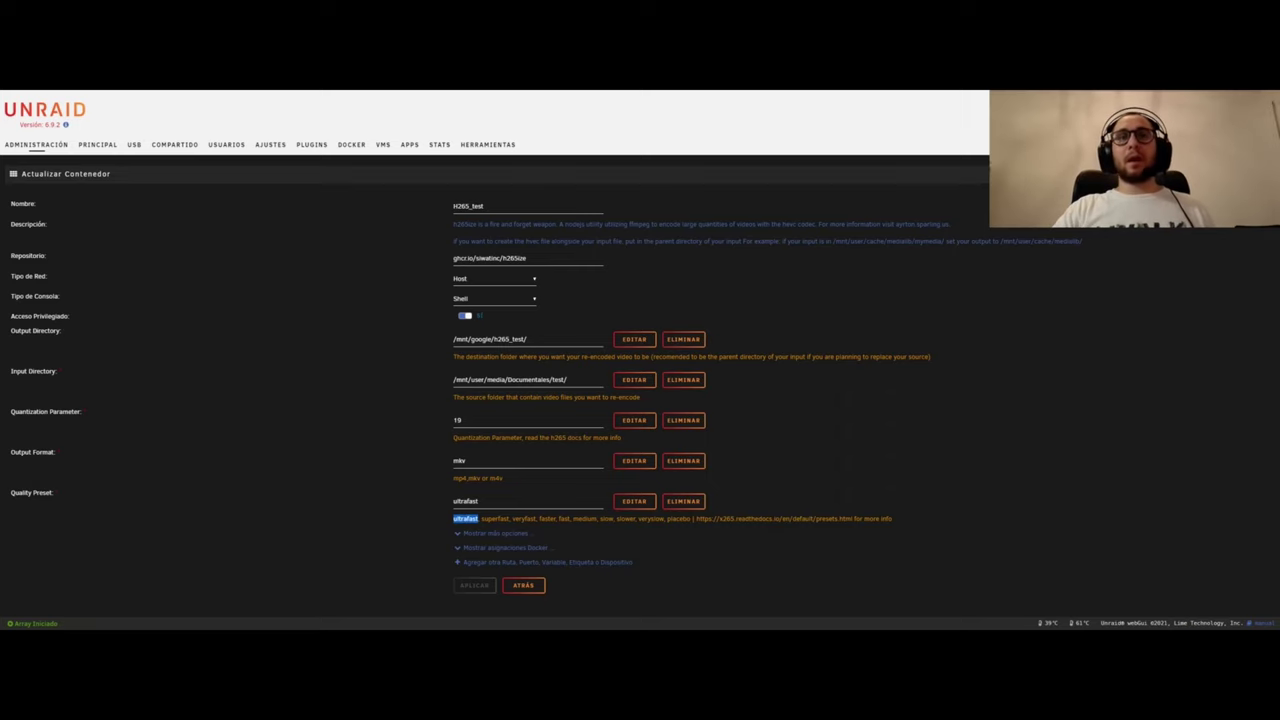
pyautogui.moveTo(616, 519); pyautogui.dragTo(664, 519)
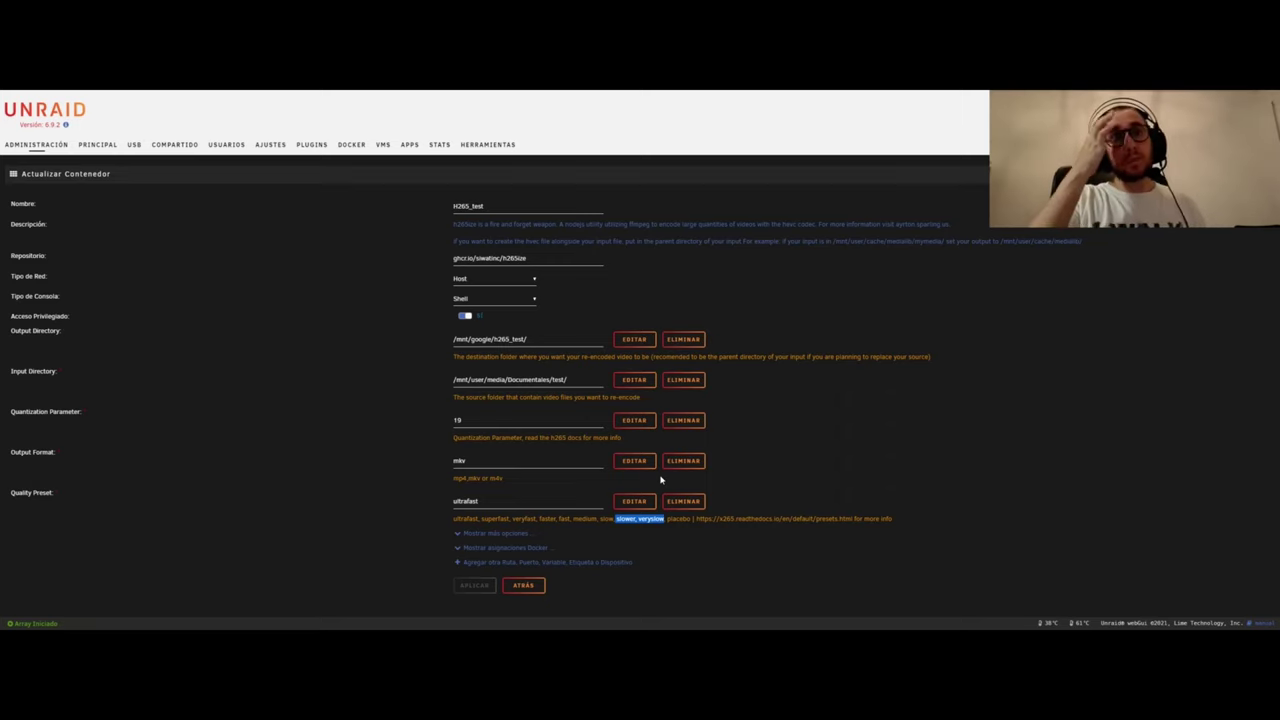
pyautogui.moveTo(598, 519); pyautogui.dragTo(447, 519)
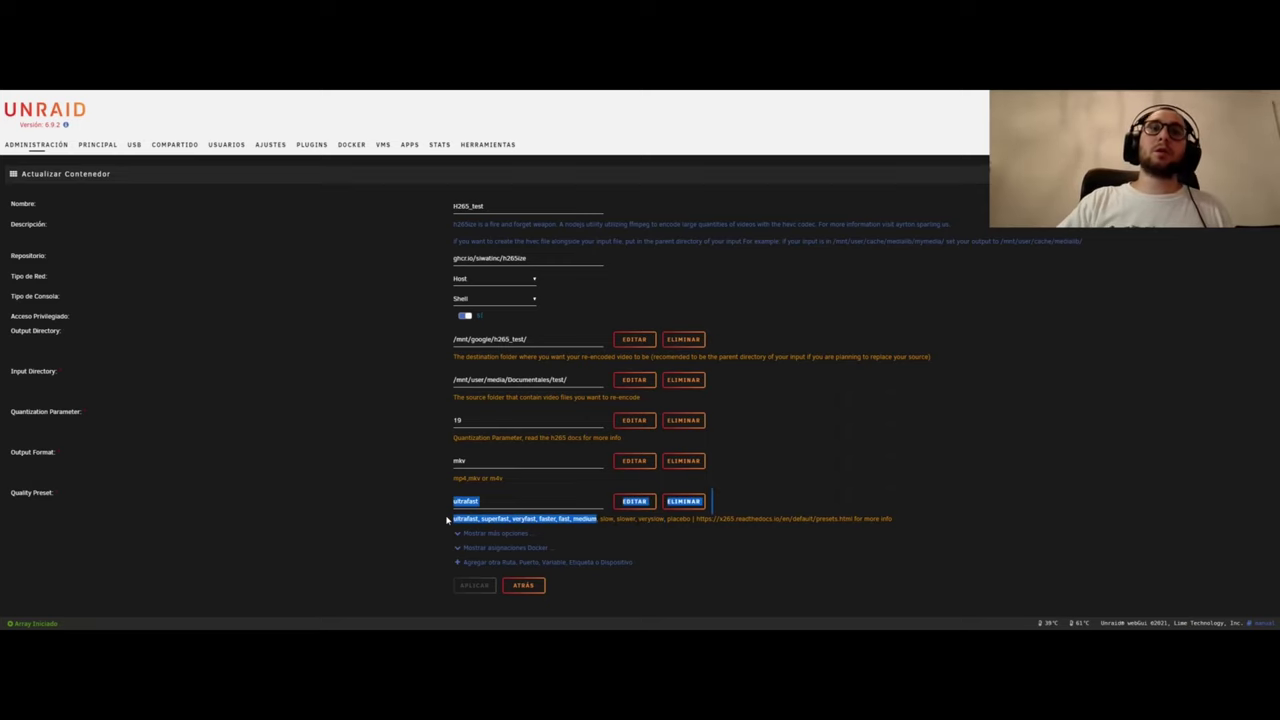
pyautogui.click(455, 519)
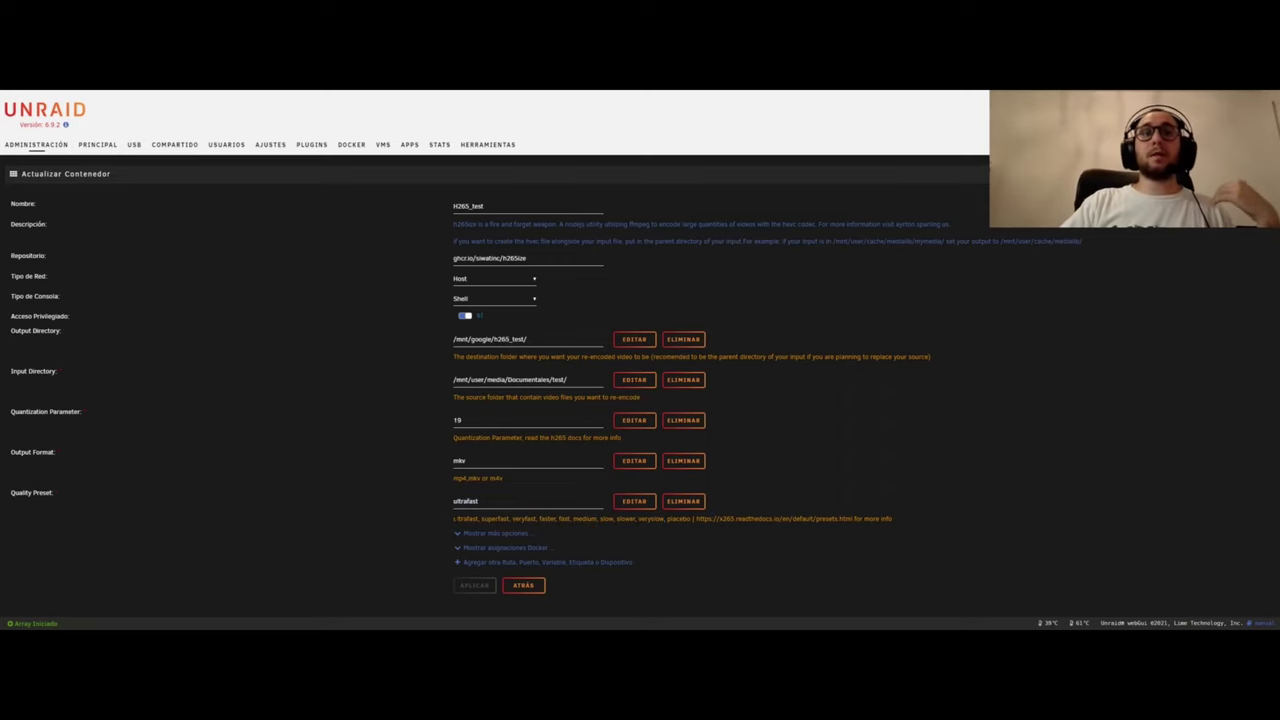
pyautogui.moveTo(455, 519); pyautogui.dragTo(597, 519)
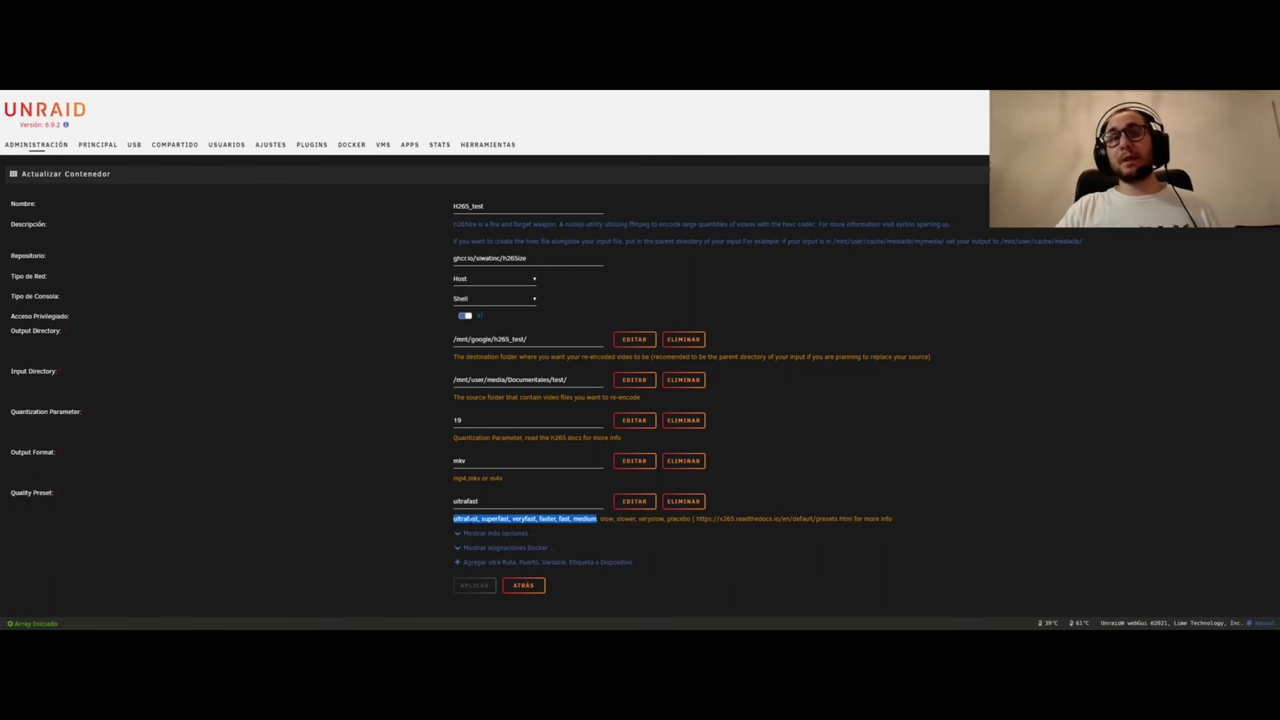
# Step: Return to the dashboard, reopen the H265_test container's configuration and check the h265_test folder in its Output Directory path
pyautogui.click(30, 148)
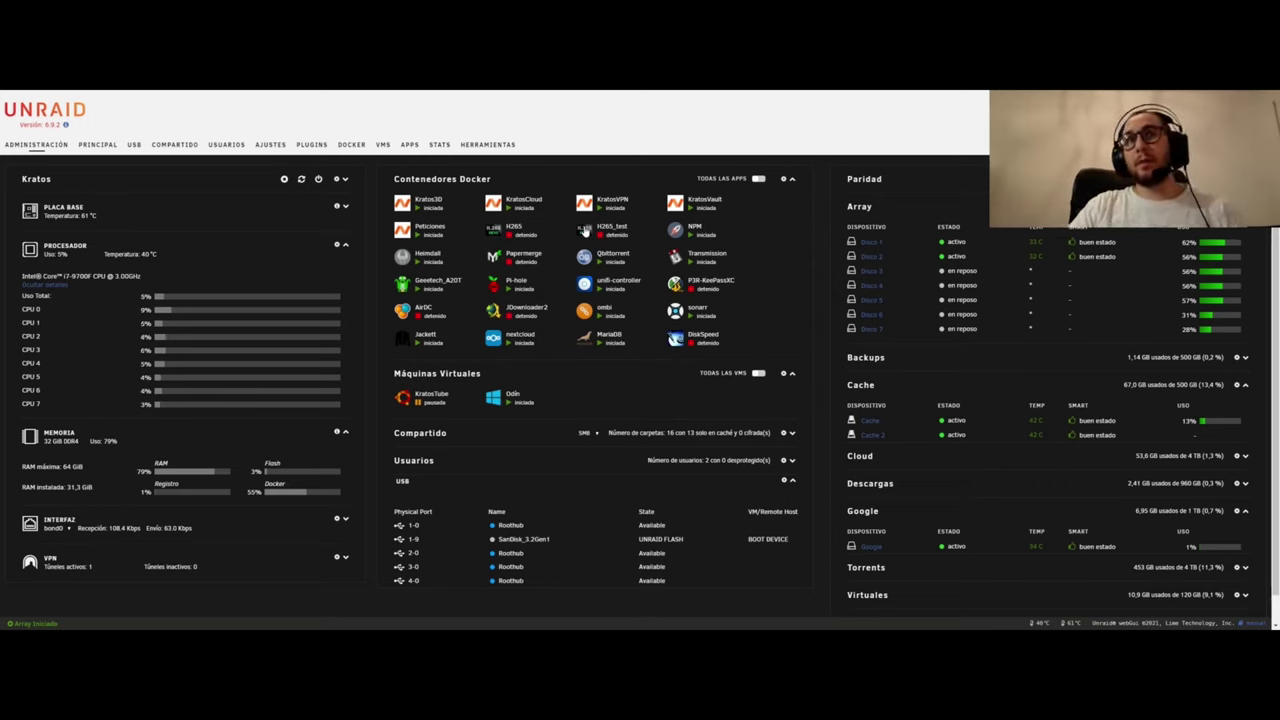
pyautogui.click(585, 231)
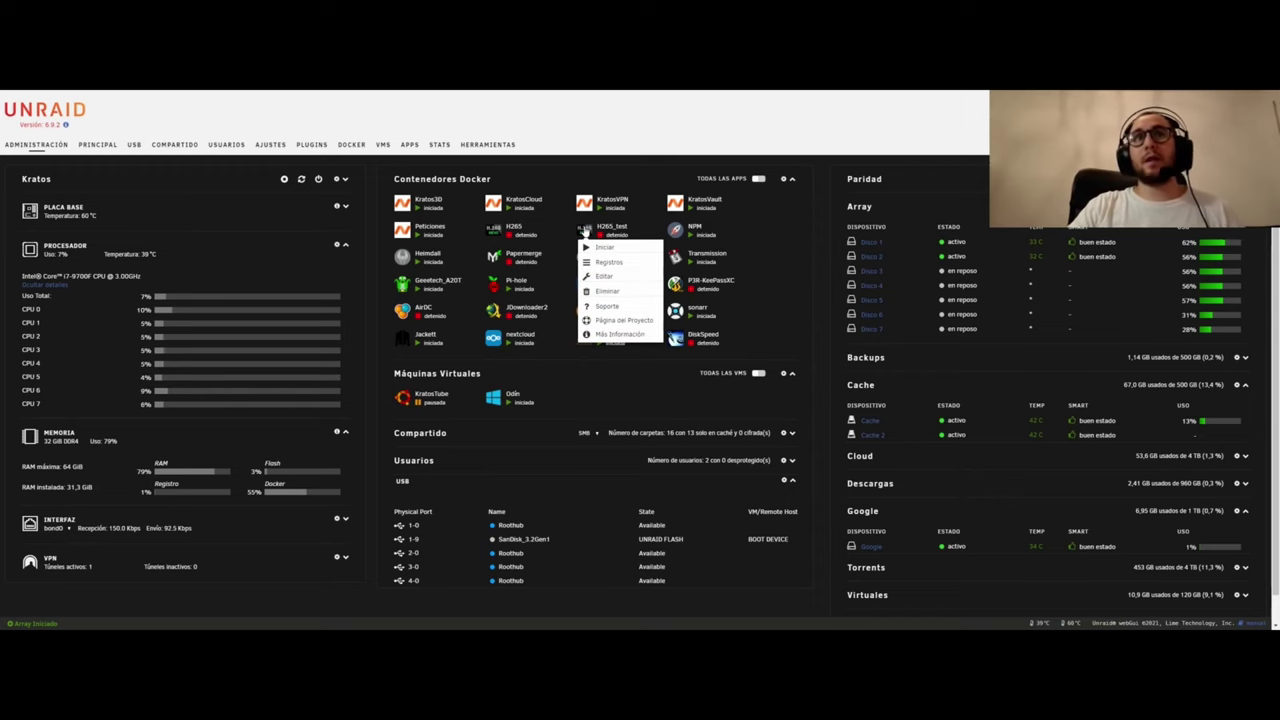
pyautogui.click(598, 286)
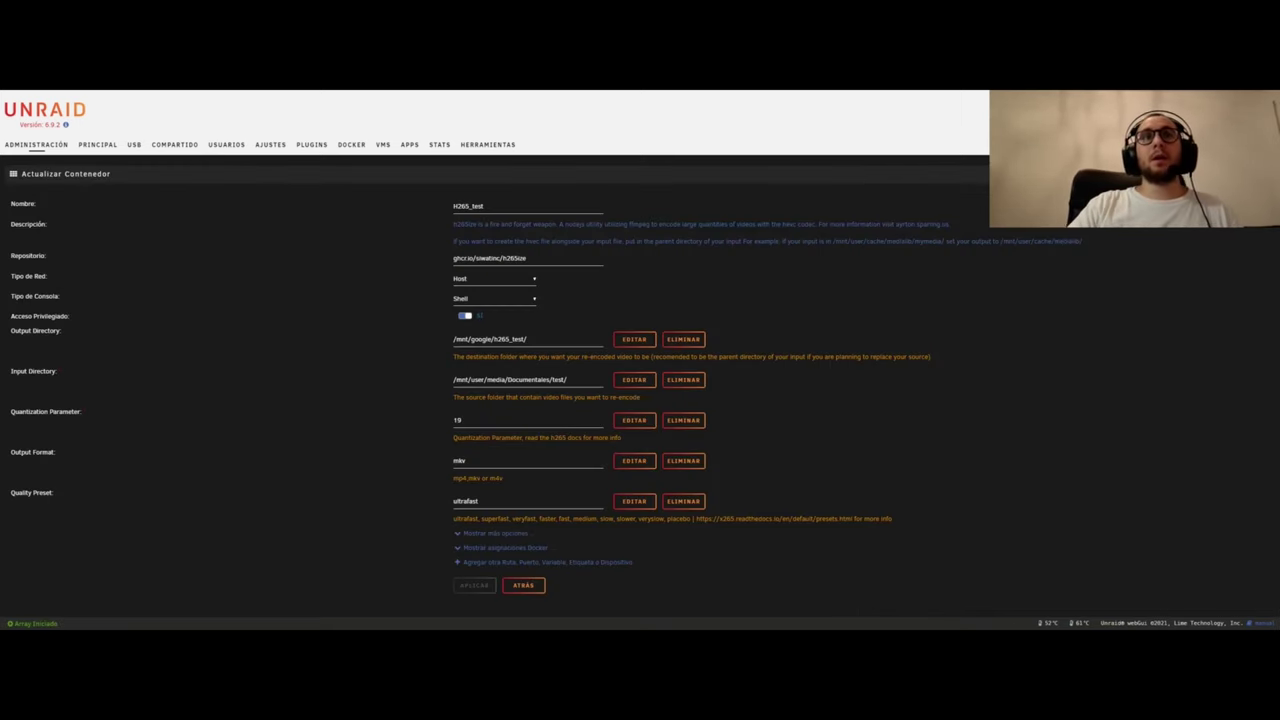
pyautogui.moveTo(527, 339); pyautogui.dragTo(492, 339)
pyautogui.click(527, 339)
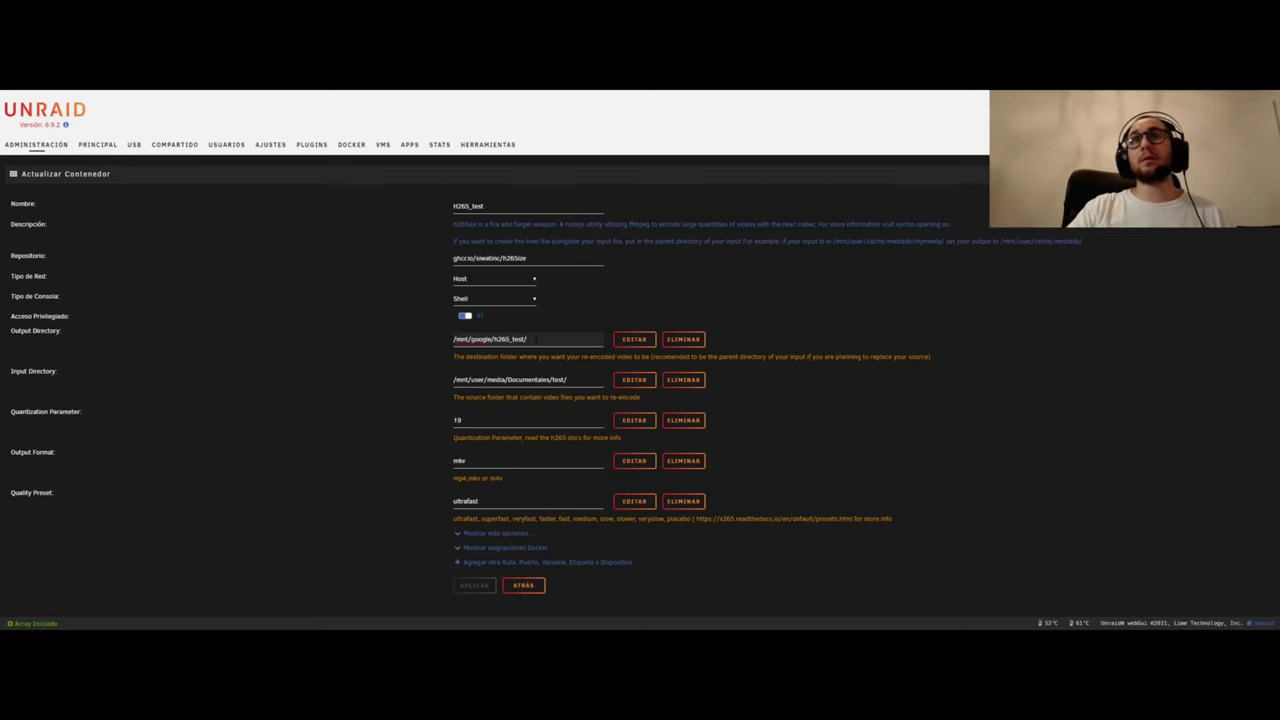
pyautogui.moveTo(527, 339); pyautogui.dragTo(493, 339)
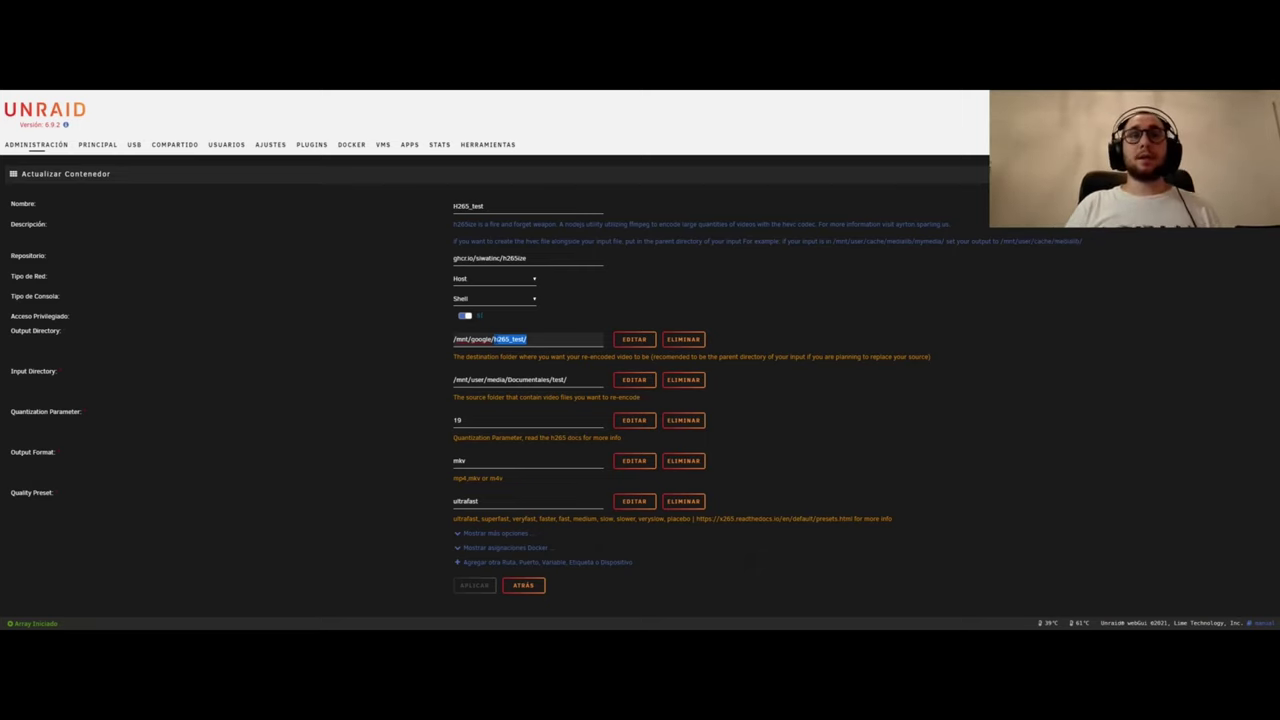
# Step: Return to the dashboard and bring the KRATOS > h265 > test folder window onto this screen to compare the encoded files' sizes
pyautogui.click(40, 150)
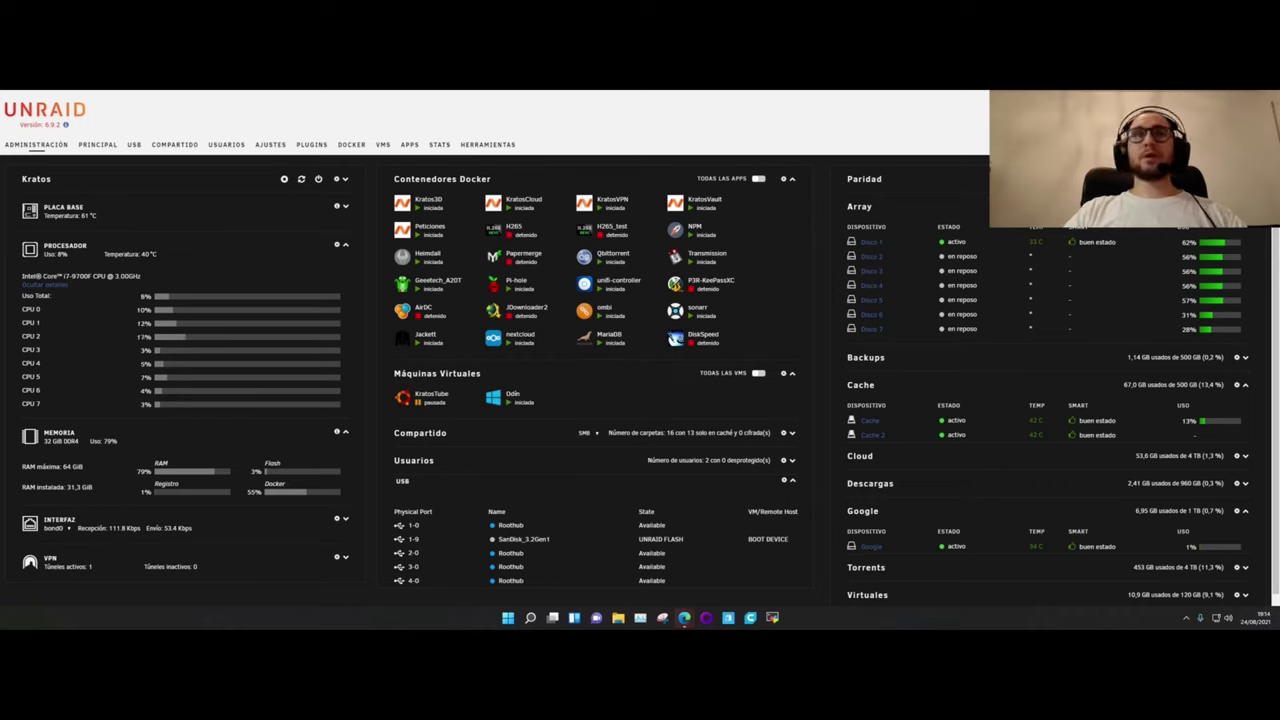
pyautogui.moveTo(1279, 240); pyautogui.dragTo(718, 217)
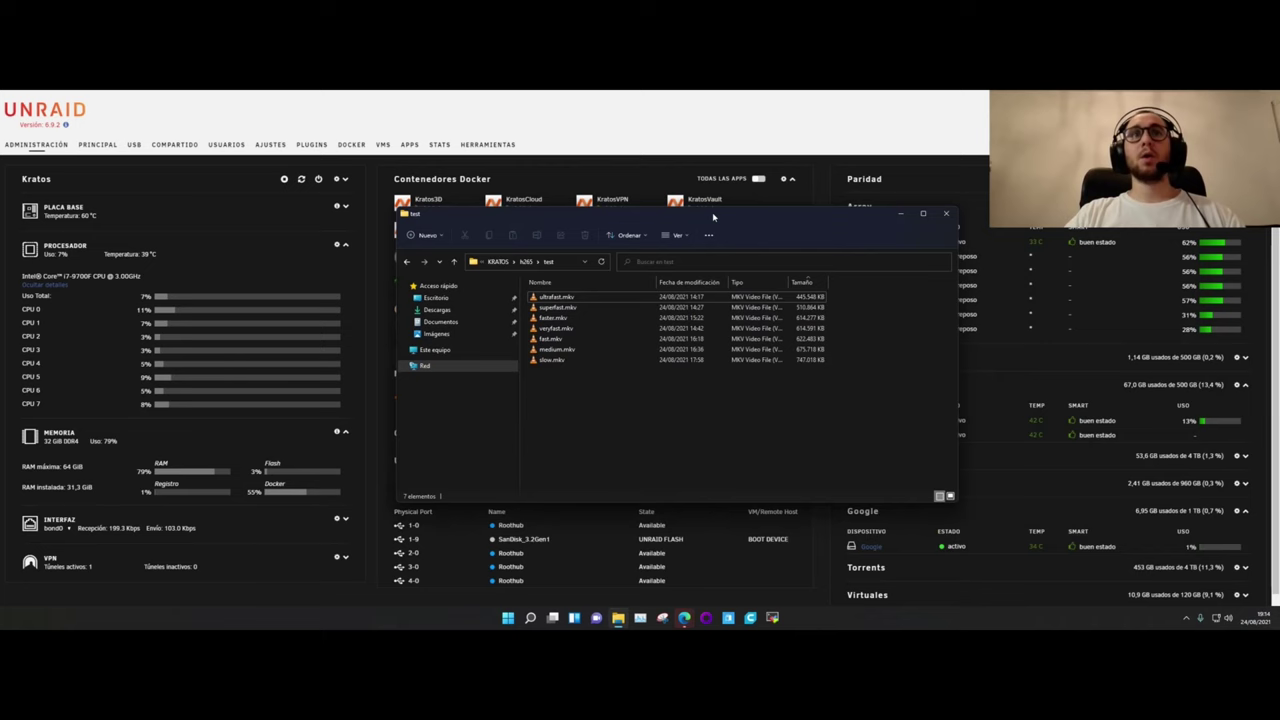
# Step: Move the test folder window clear of the Docker containers and compare ultrafast.mkv, superfast.mkv, faster.mkv and veryfast.mkv by size and modification time
pyautogui.moveTo(713, 217); pyautogui.dragTo(871, 218)
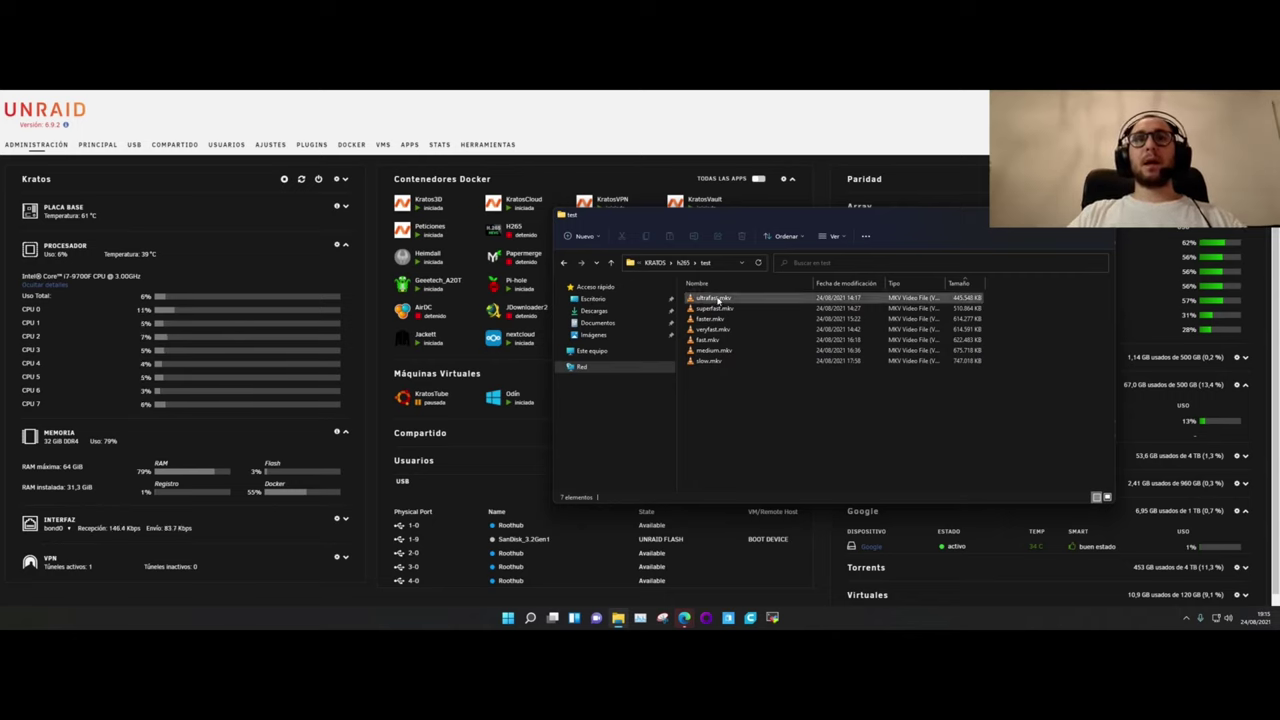
pyautogui.click(717, 300)
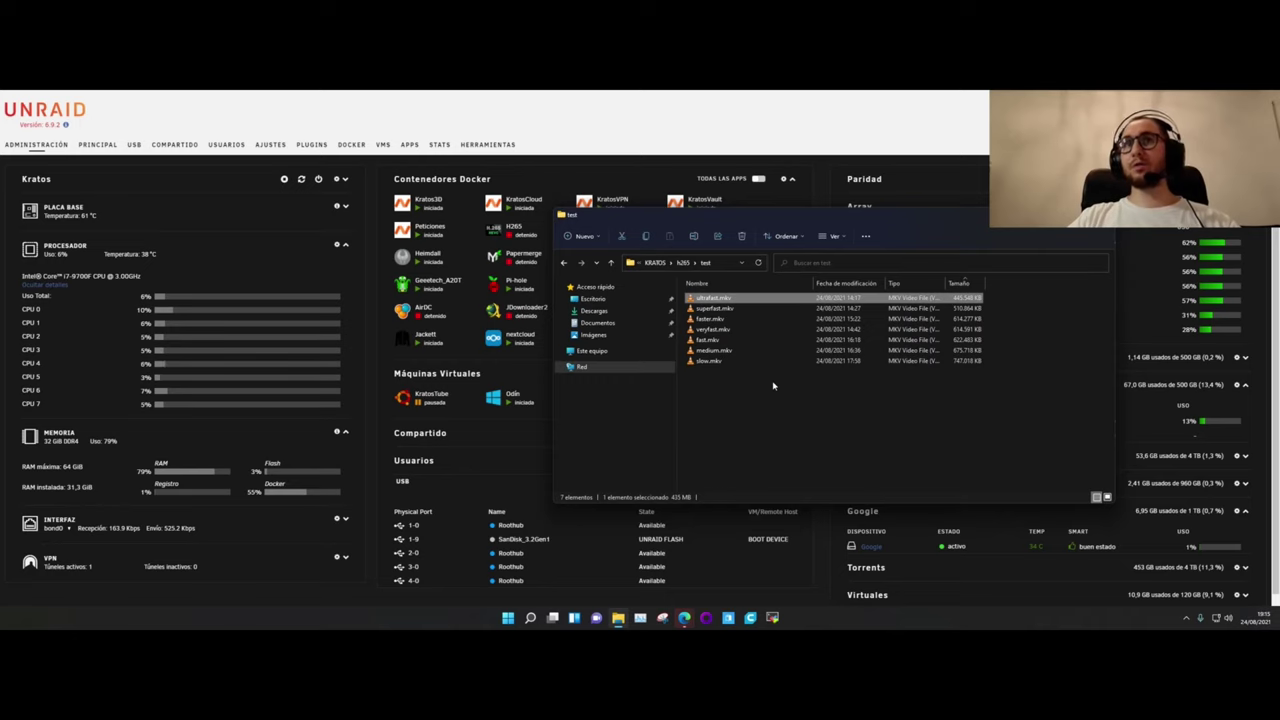
pyautogui.click(714, 309)
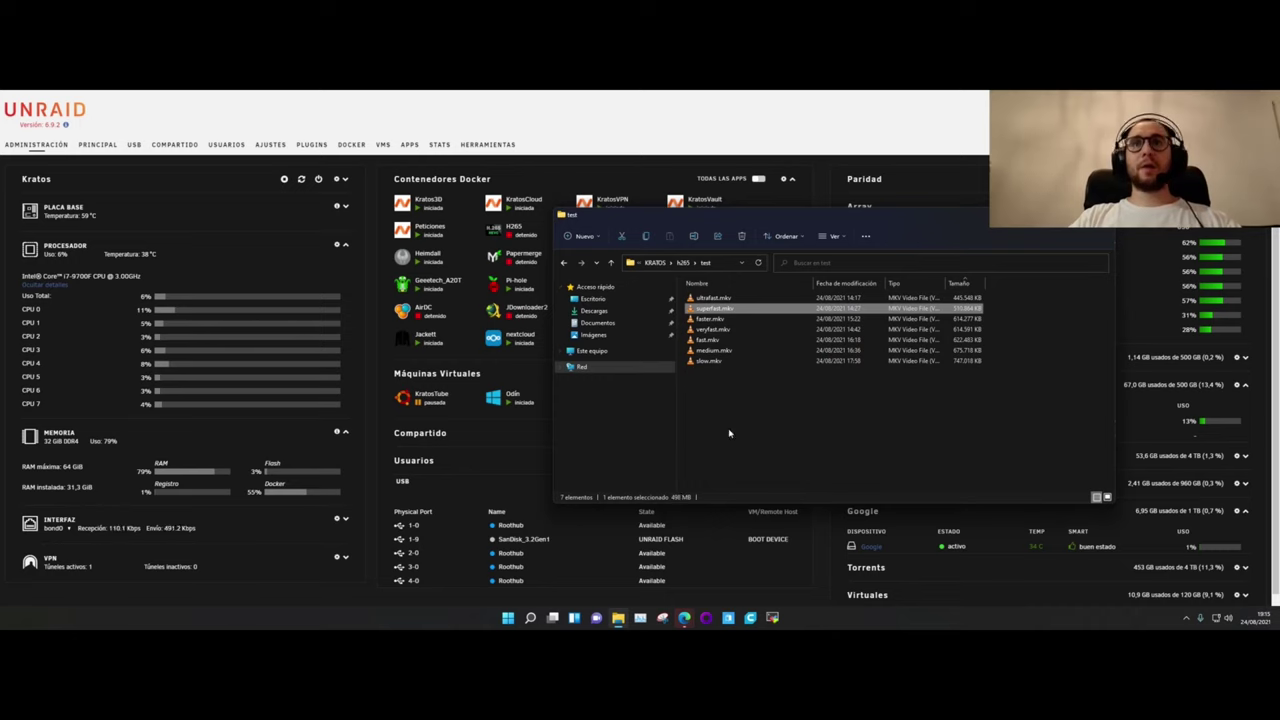
pyautogui.click(707, 322)
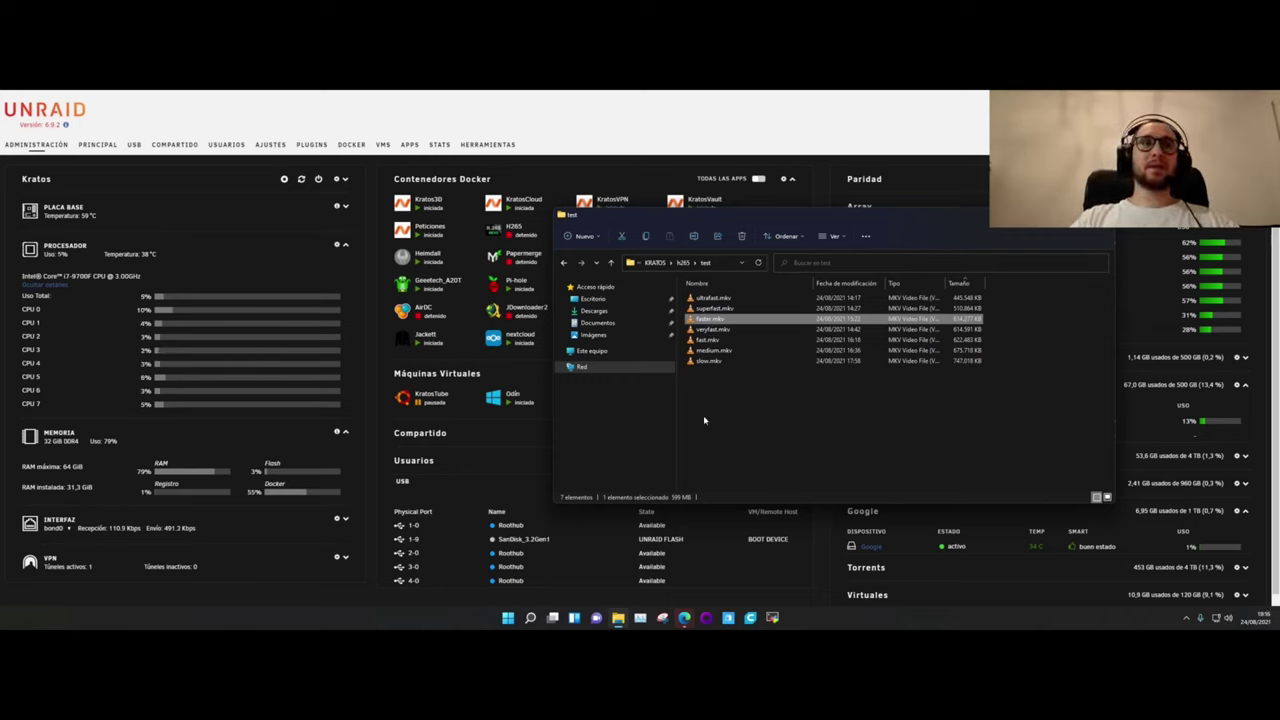
pyautogui.click(707, 330)
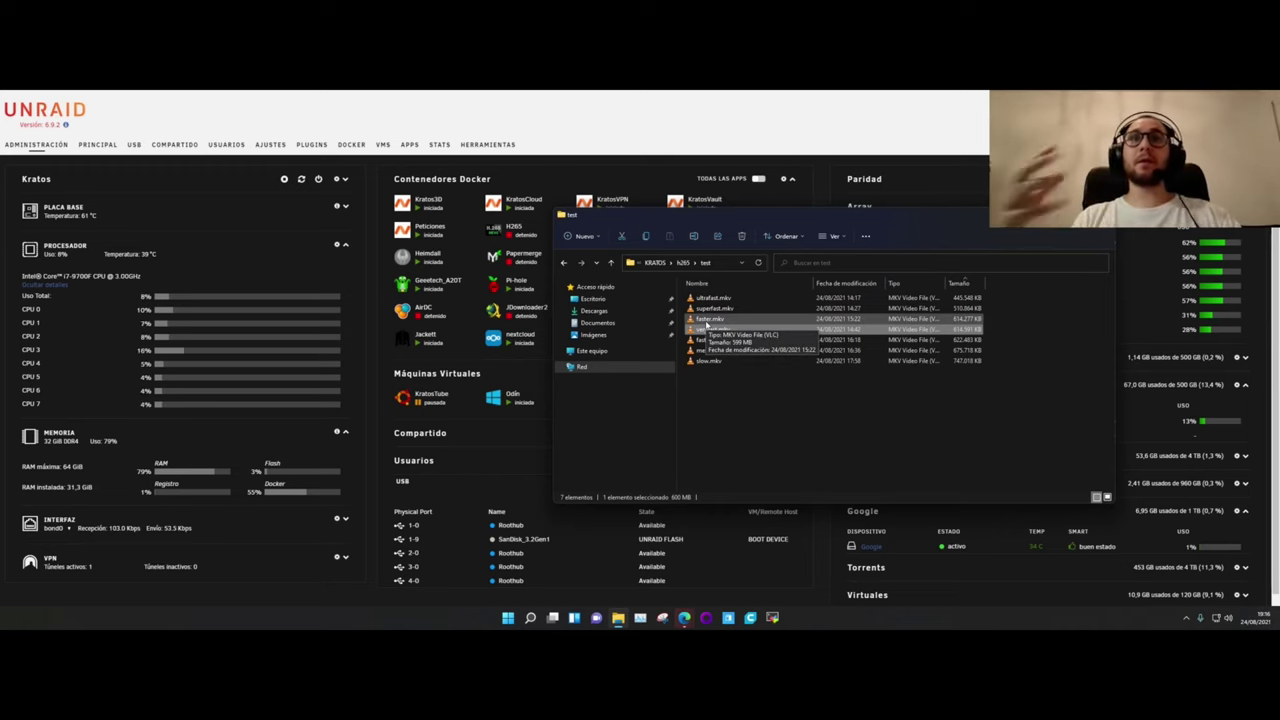
# Step: Compare faster.mkv directly with veryfast.mkv in size and modification time, and check slow.mkv
pyautogui.click(707, 320)
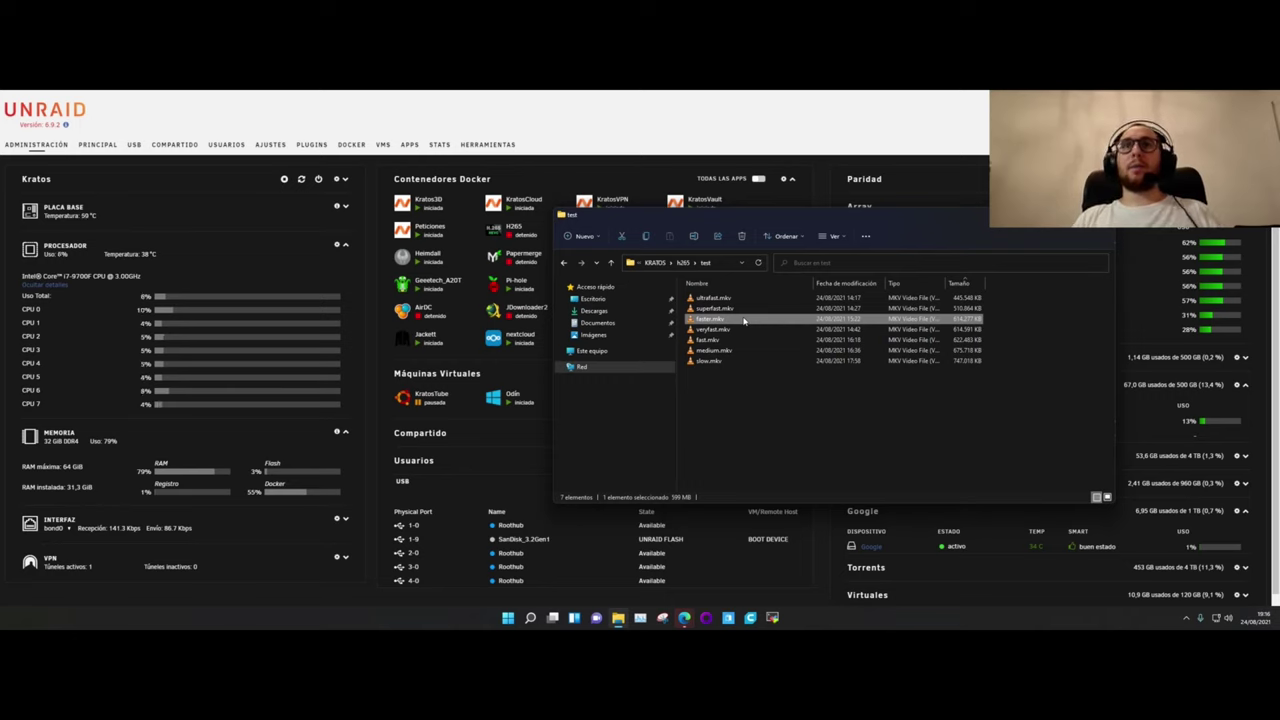
pyautogui.click(714, 330)
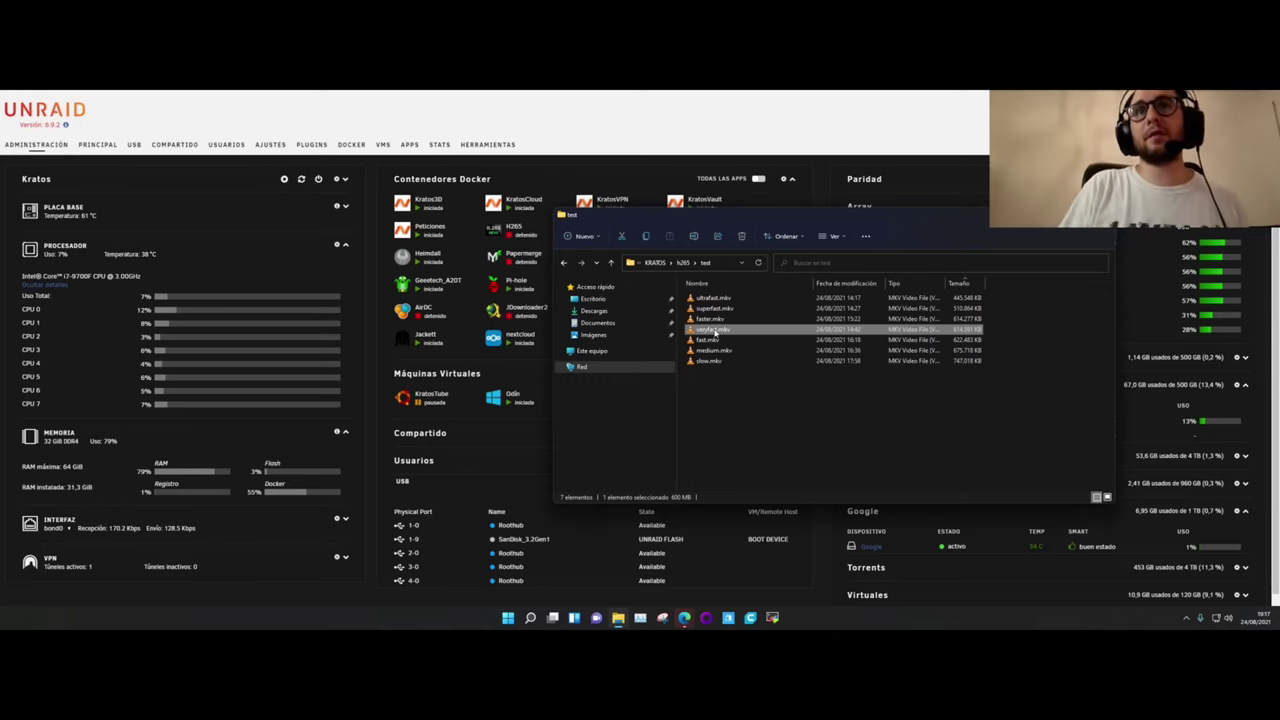
pyautogui.click(718, 320)
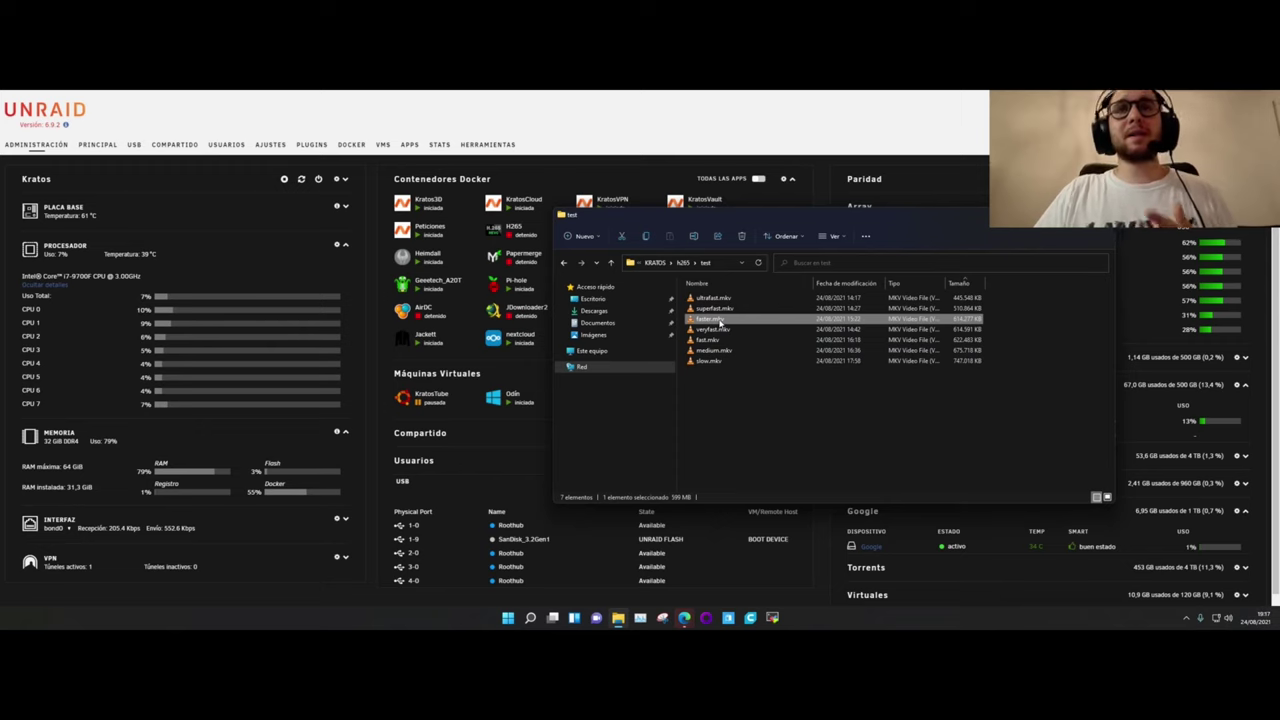
pyautogui.click(723, 328)
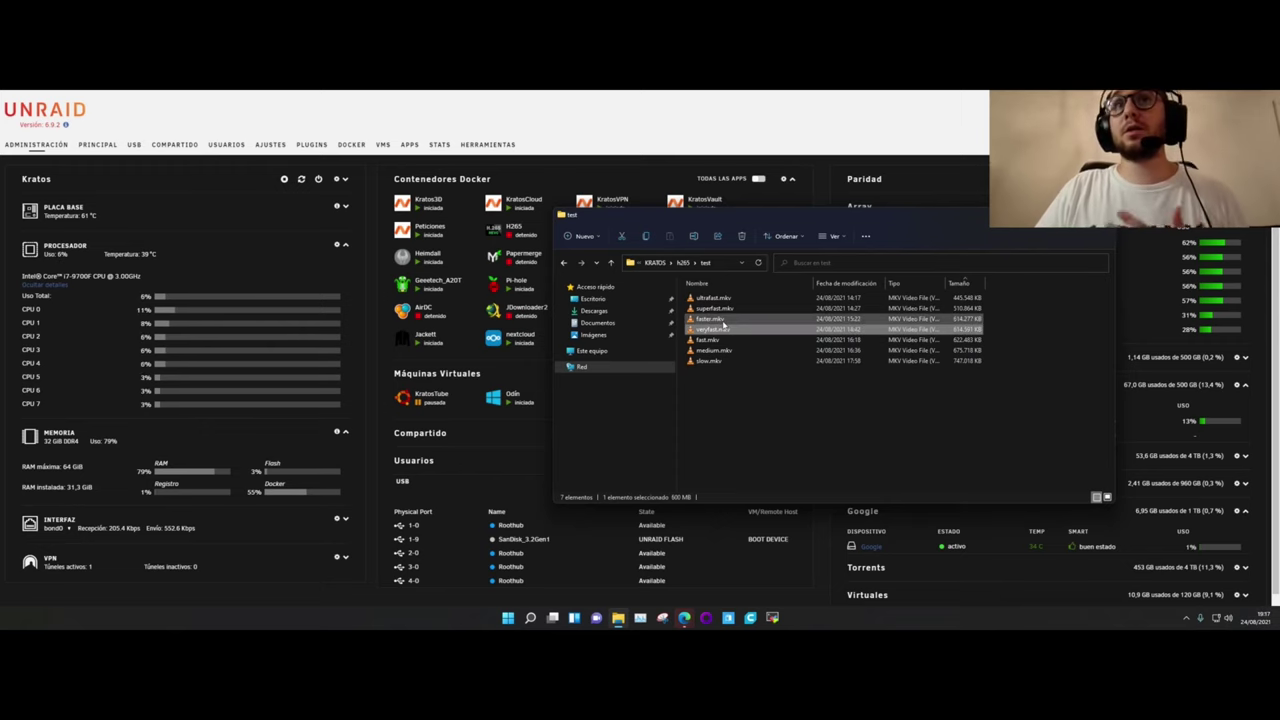
pyautogui.click(725, 319)
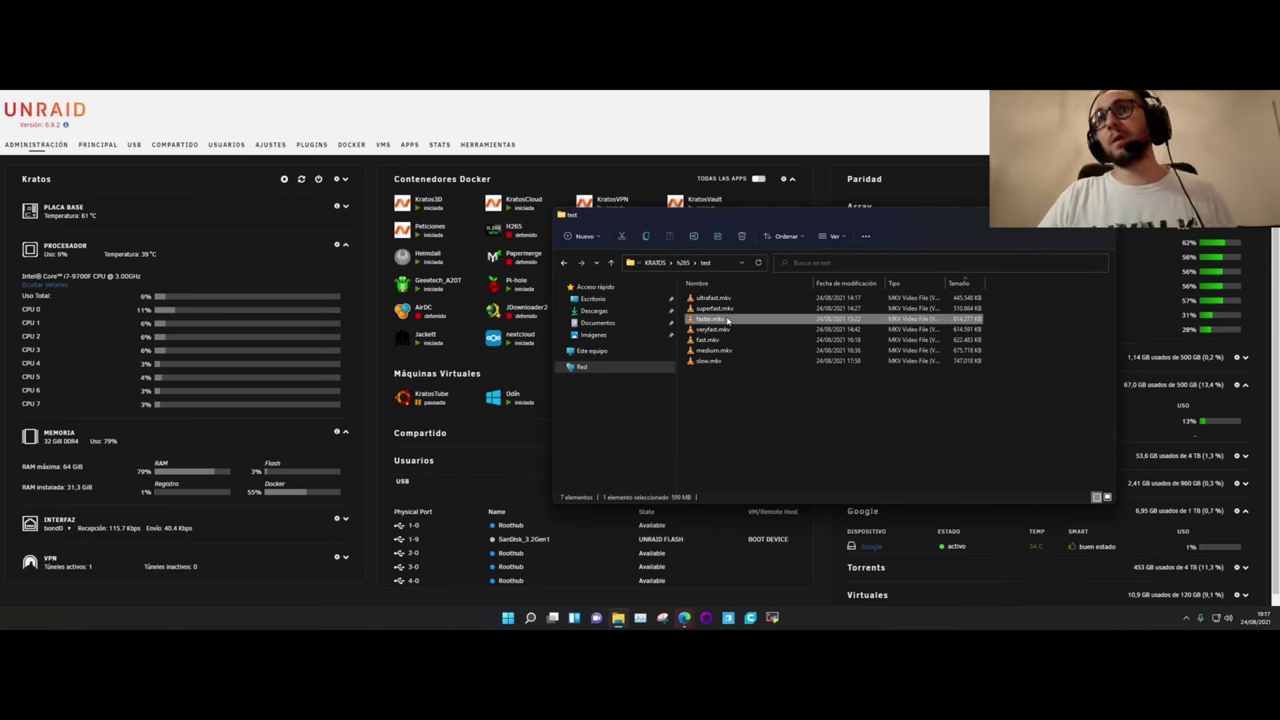
pyautogui.click(728, 327)
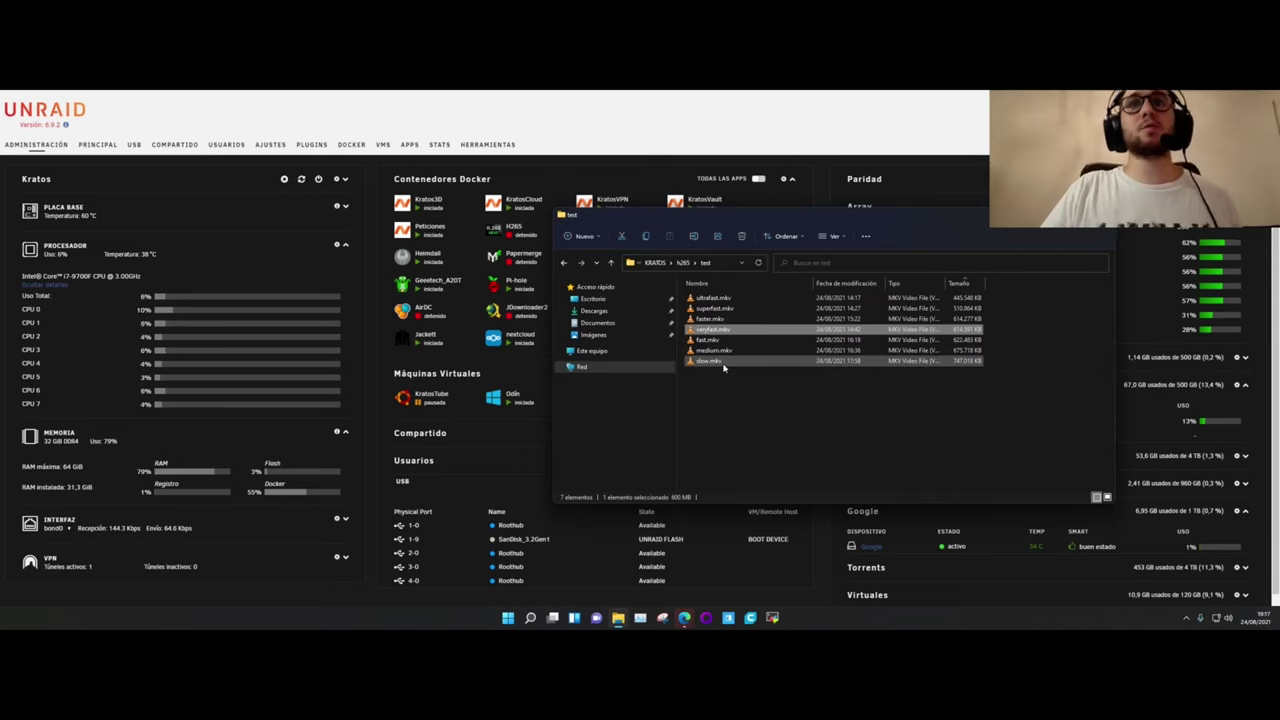
pyautogui.moveTo(724, 368)
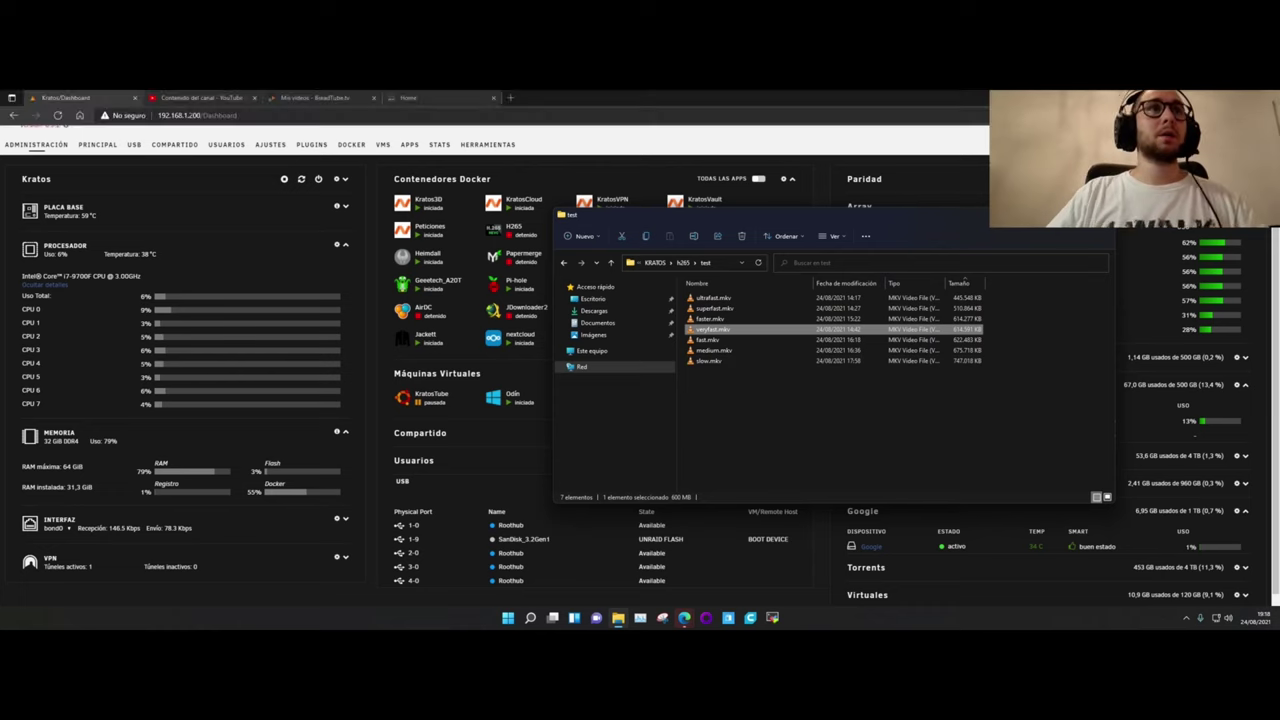
# Step: Search the web for "h265 presets" in a new browser tab and open the x265 Documentation's Preset Options page
pyautogui.click(509, 102)
pyautogui.click(509, 100)
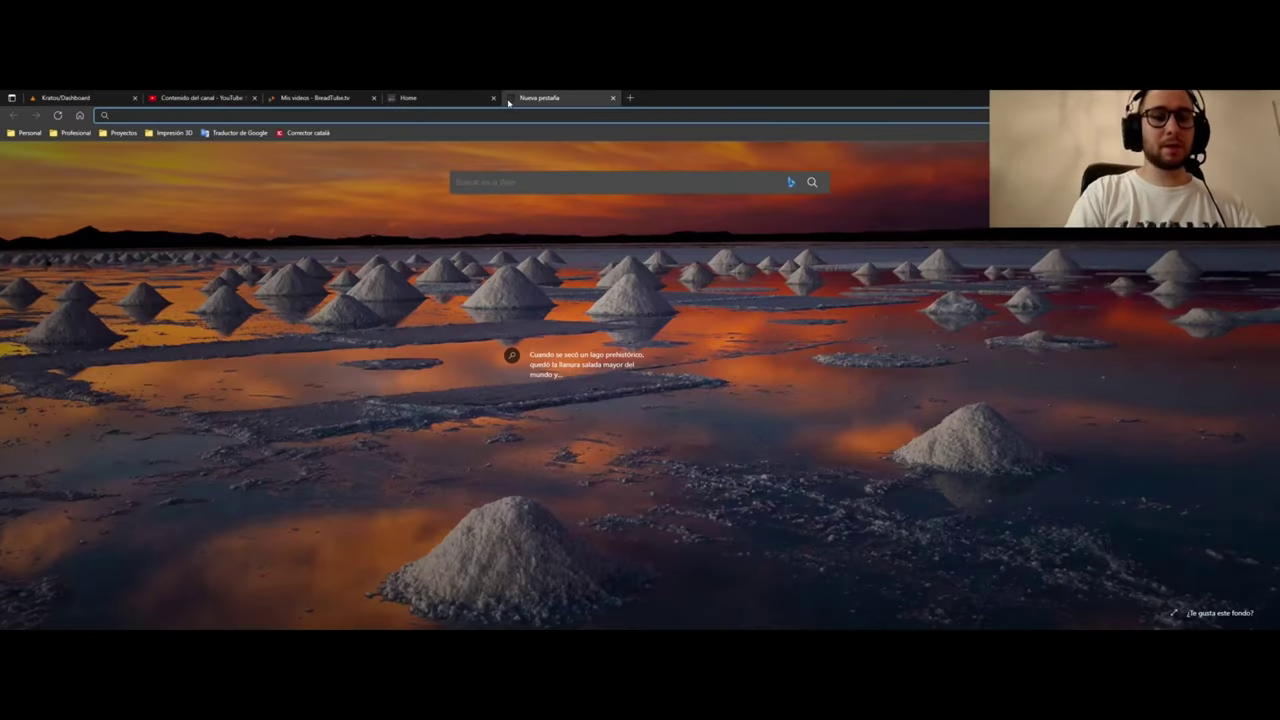
pyautogui.write('h265 presets')
pyautogui.press('Return')
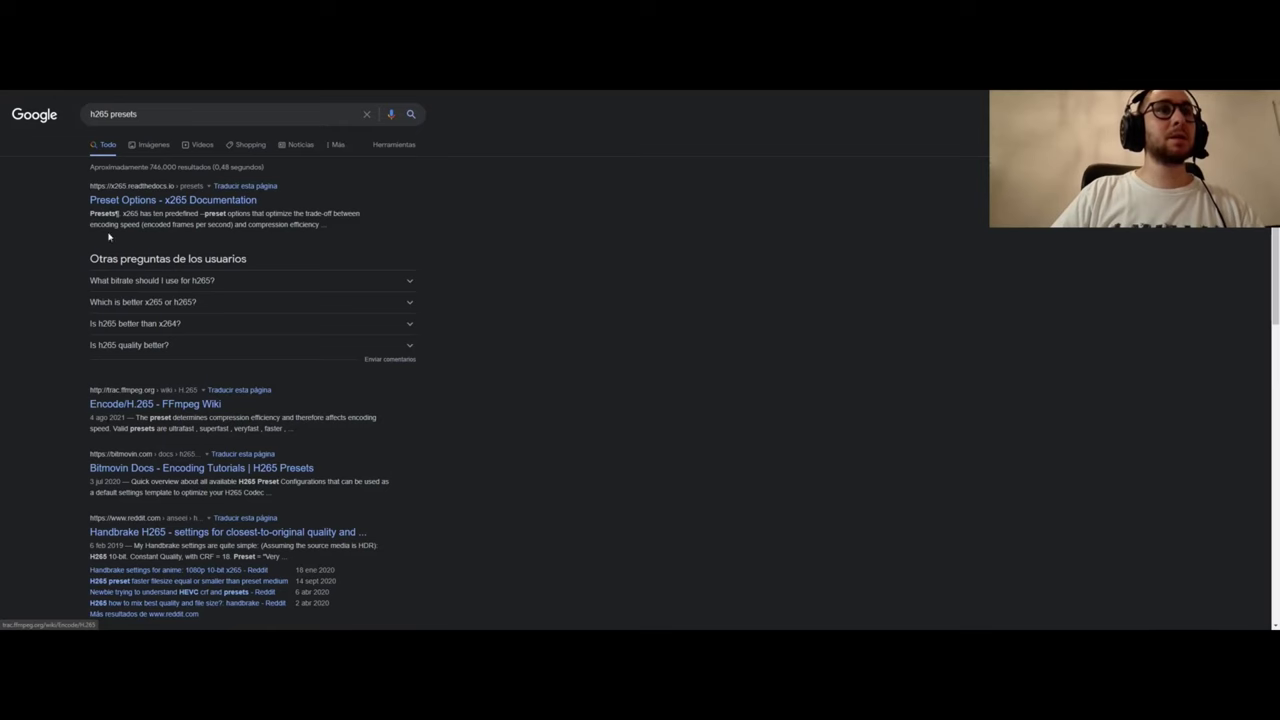
pyautogui.click(110, 205)
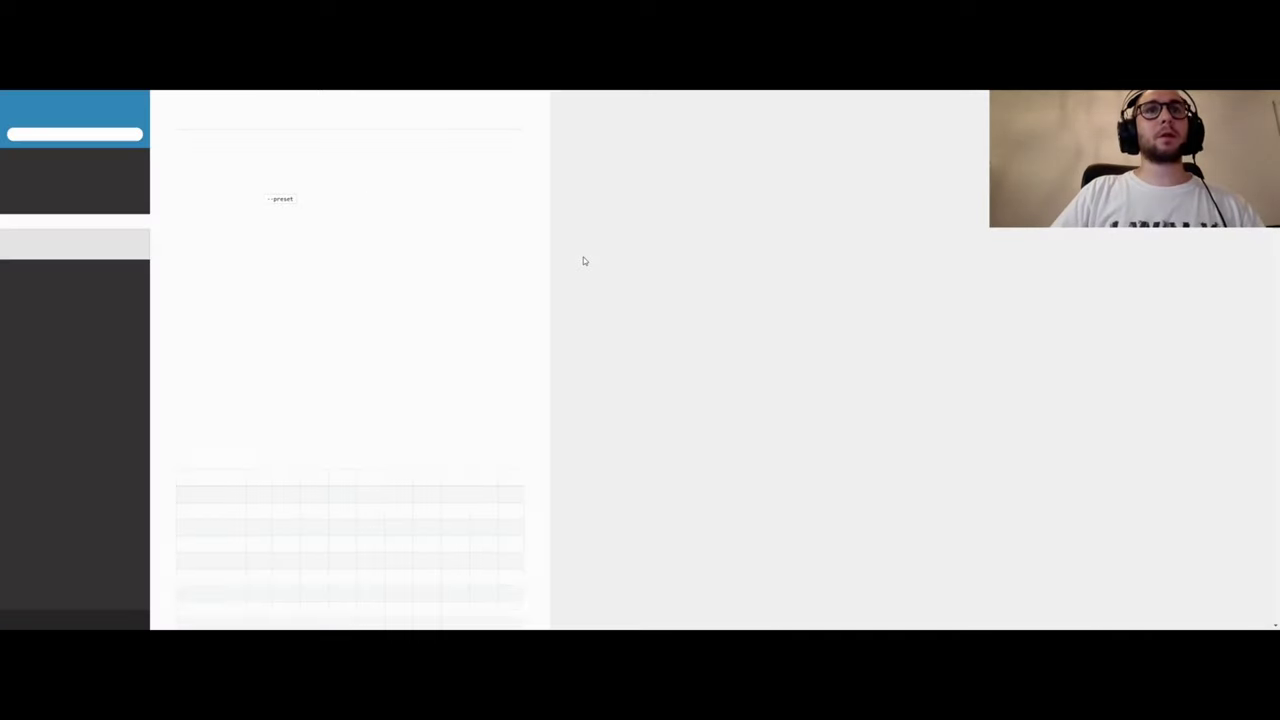
# Step: Go through the x265 preset list one by one, from ultrafast to placebo
pyautogui.scroll(-5, 483, 297)
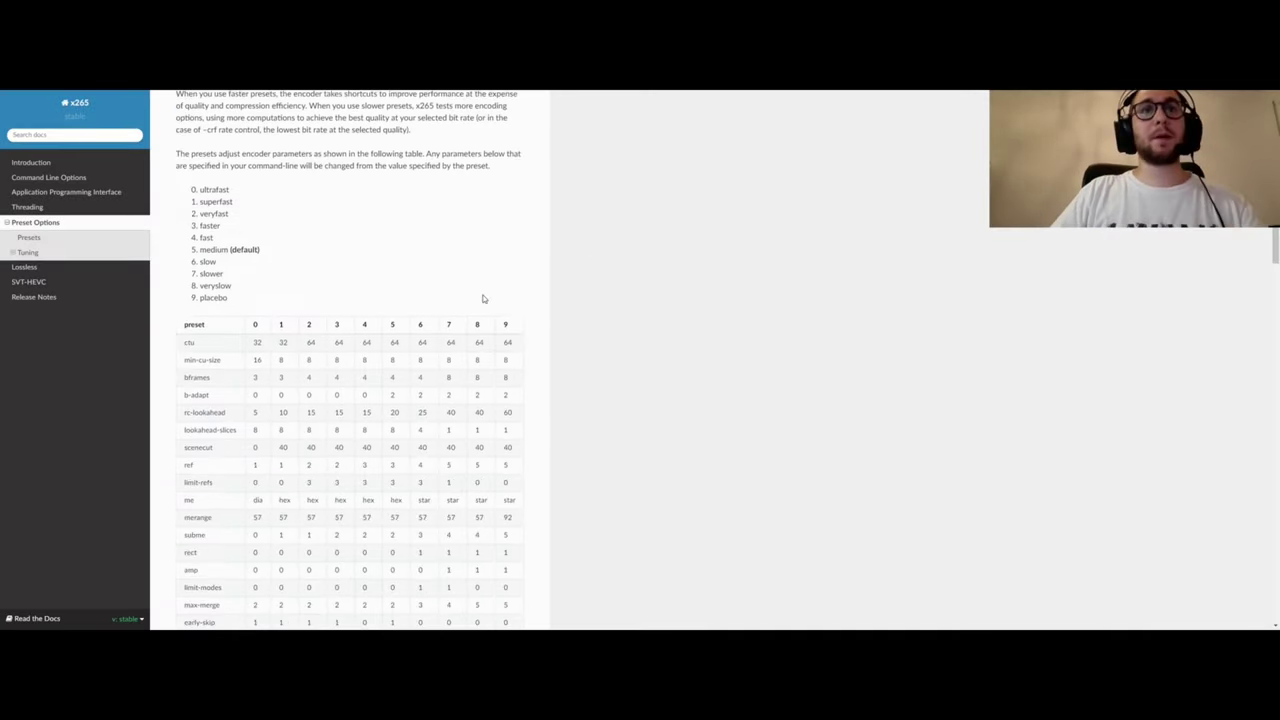
pyautogui.scroll(3, 529, 287)
pyautogui.moveTo(193, 267); pyautogui.dragTo(249, 377)
pyautogui.click(249, 377)
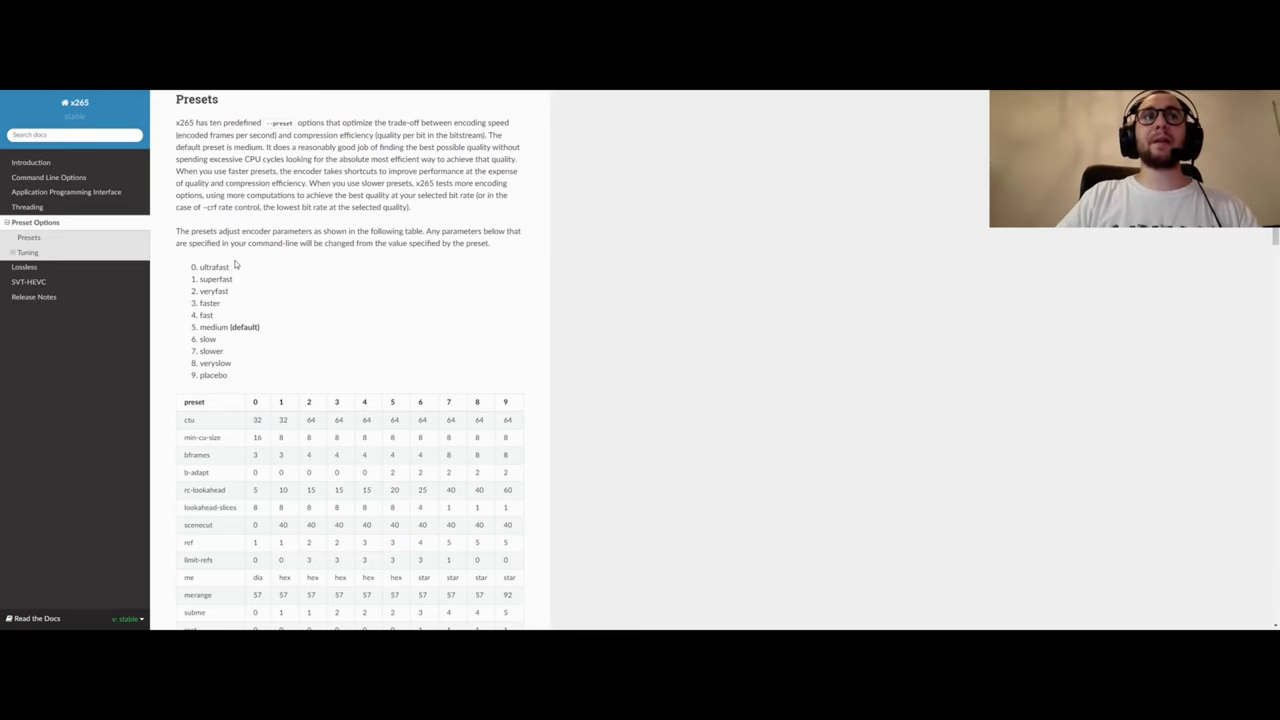
pyautogui.moveTo(197, 268); pyautogui.dragTo(258, 268)
pyautogui.doubleClick(215, 279)
pyautogui.doubleClick(212, 291)
pyautogui.doubleClick(209, 303)
pyautogui.doubleClick(206, 315)
pyautogui.tripleClick(213, 327)
pyautogui.doubleClick(207, 339)
pyautogui.doubleClick(211, 351)
pyautogui.doubleClick(213, 363)
pyautogui.doubleClick(206, 376)
pyautogui.click(246, 374)
pyautogui.scroll(-1, 291, 346)
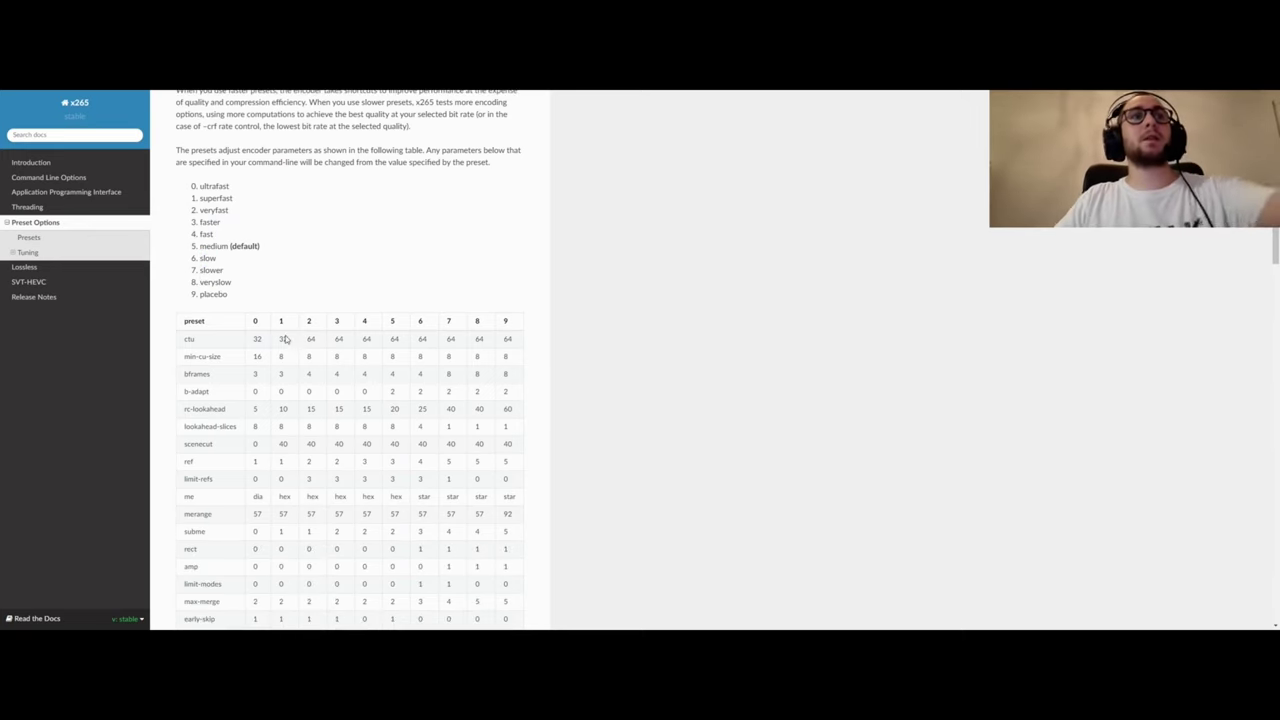
# Step: Examine the preset parameter table, matching the numbered columns 0 to 9 to the preset names and reviewing the encoder parameter rows
pyautogui.moveTo(183, 322); pyautogui.dragTo(510, 325)
pyautogui.click(510, 325)
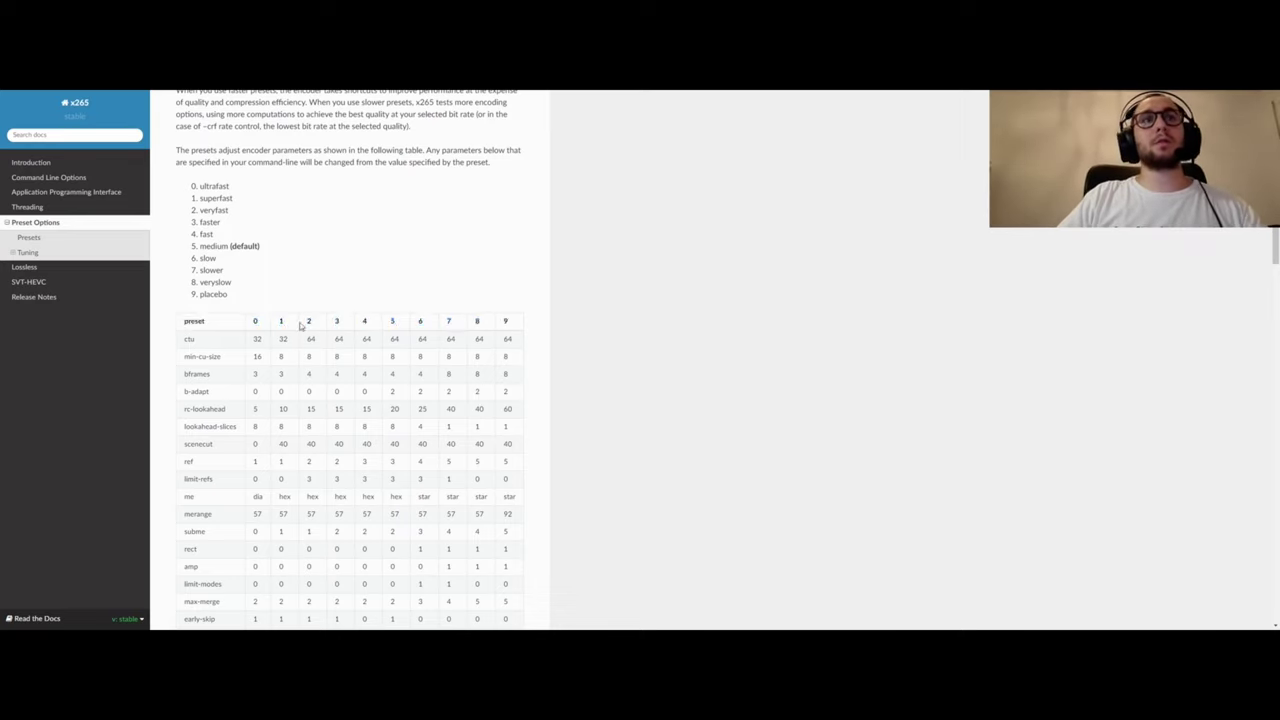
pyautogui.moveTo(251, 321); pyautogui.dragTo(518, 321)
pyautogui.click(518, 321)
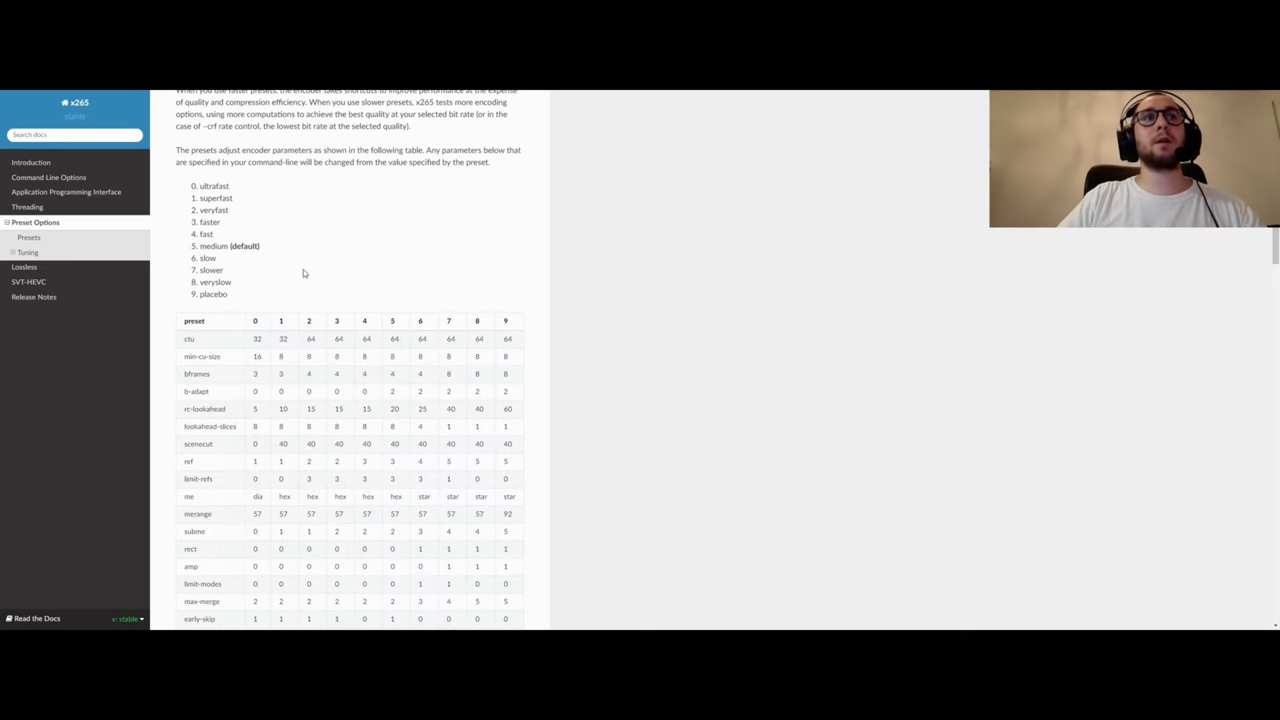
pyautogui.scroll(-3, 364, 386)
pyautogui.moveTo(214, 183); pyautogui.dragTo(263, 435)
pyautogui.click(345, 382)
pyautogui.scroll(-5, 371, 403)
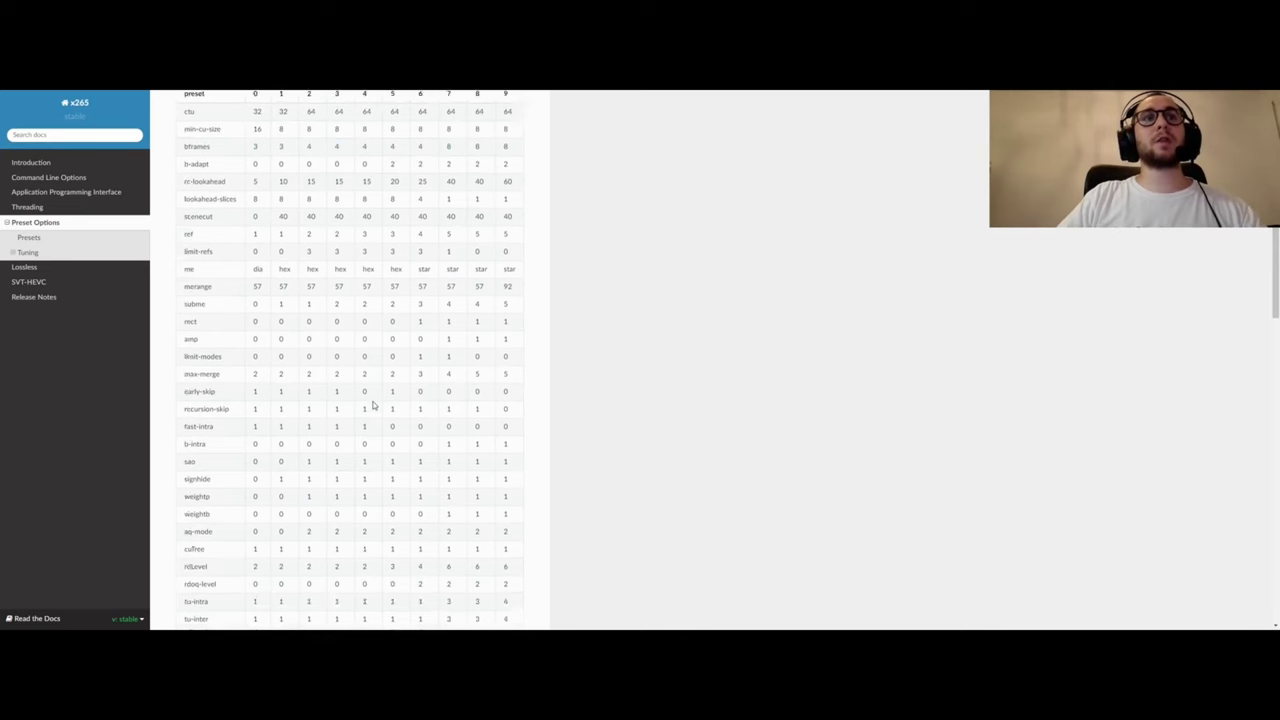
pyautogui.scroll(8, 406, 486)
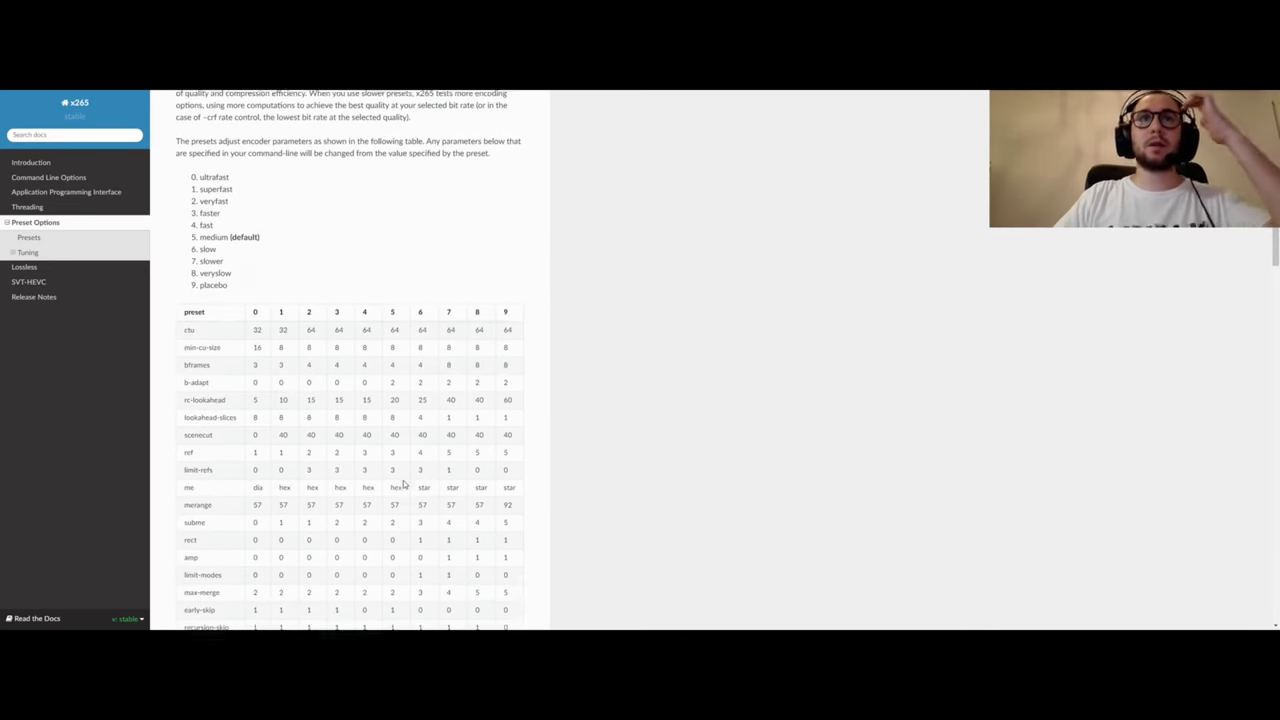
pyautogui.scroll(3, 390, 418)
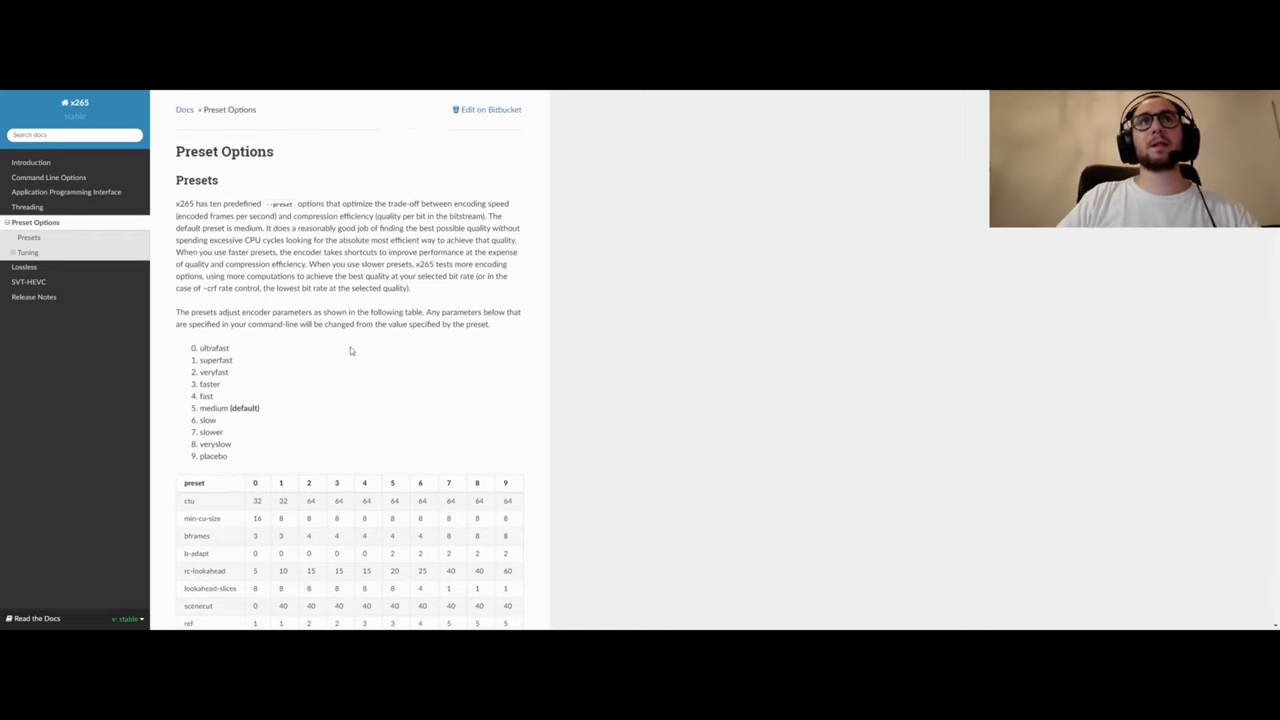
pyautogui.scroll(-5, 375, 318)
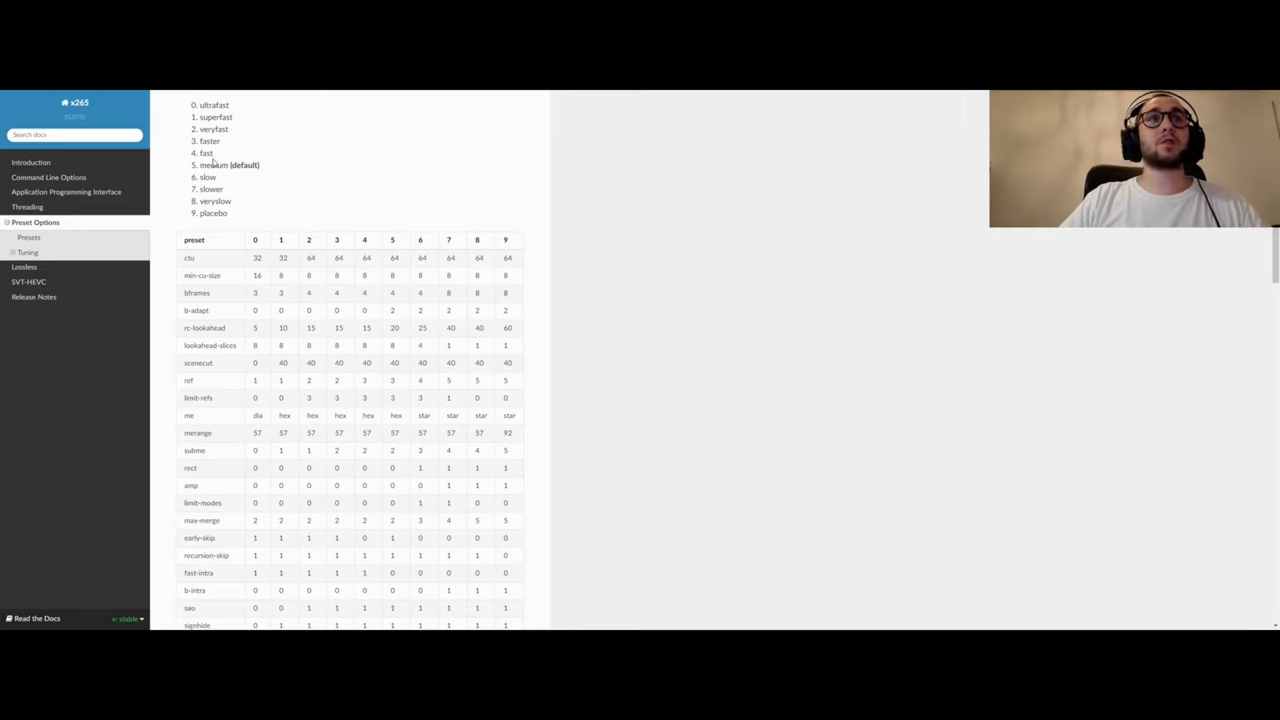
# Step: Compare the veryfast and faster presets' parameter values in the table, including the ctu and max-merge rows
pyautogui.moveTo(199, 128); pyautogui.dragTo(234, 146)
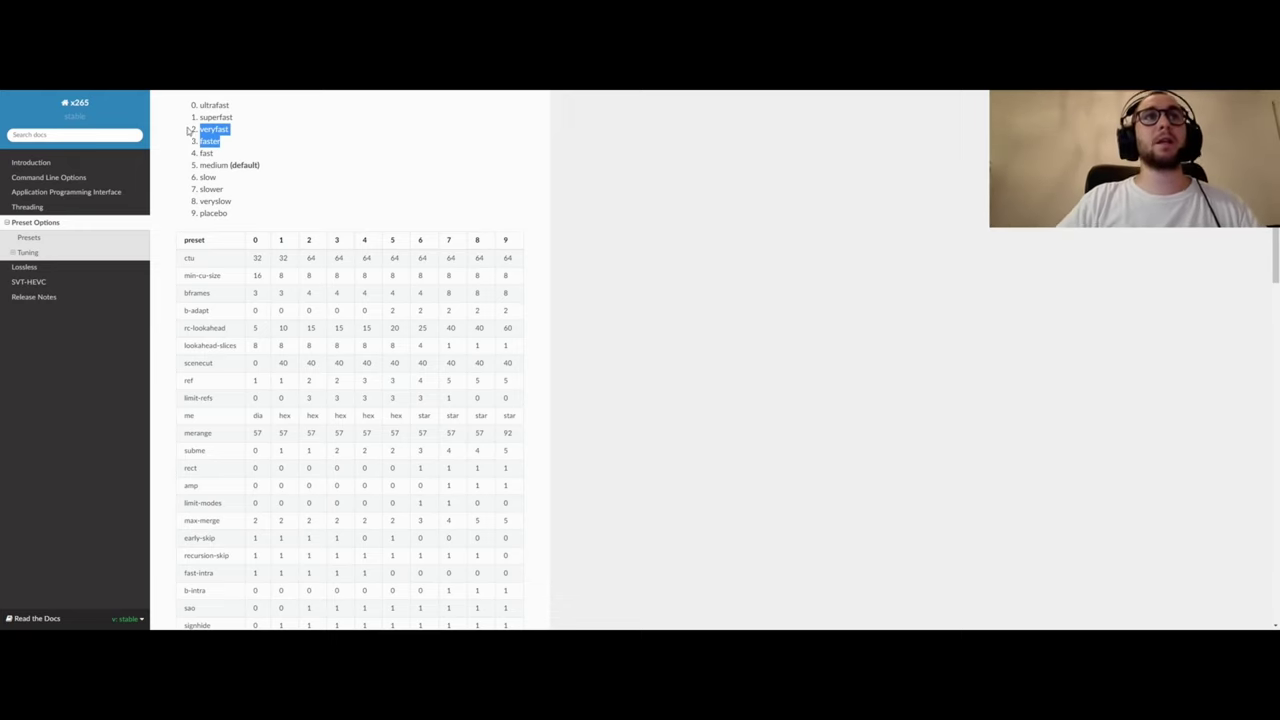
pyautogui.click(209, 141)
pyautogui.moveTo(310, 258); pyautogui.dragTo(338, 318)
pyautogui.click(334, 257)
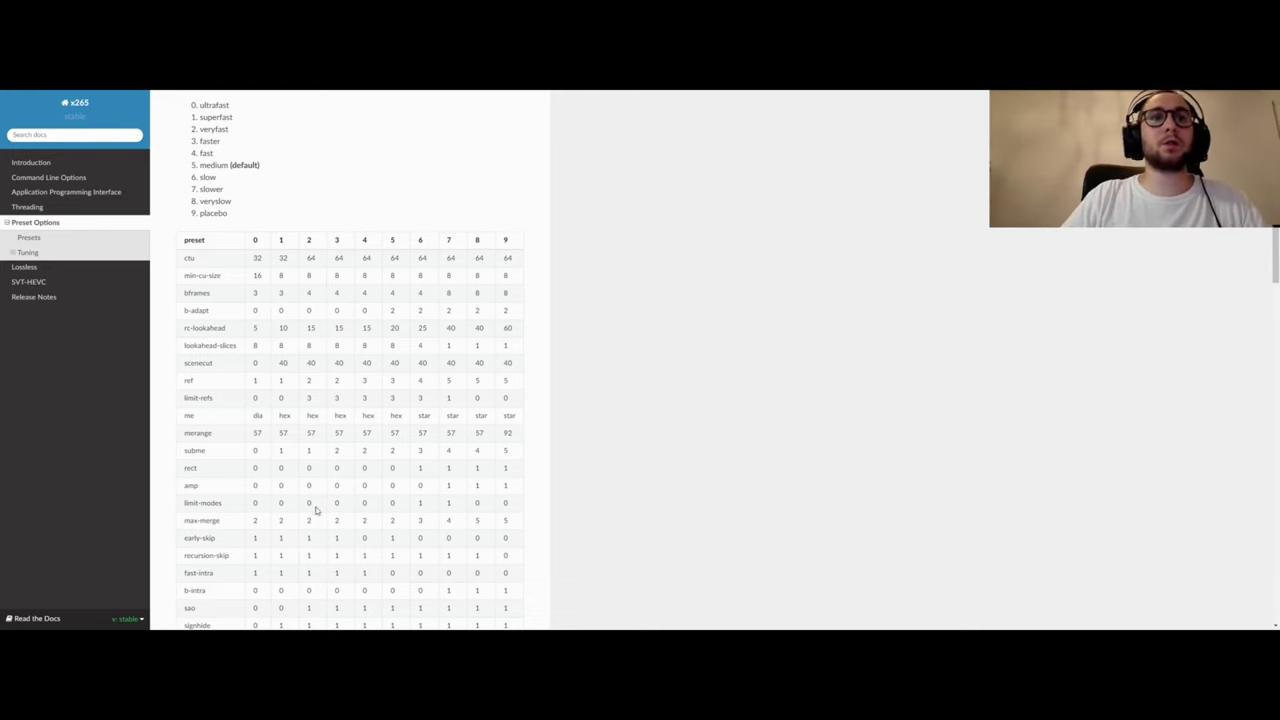
pyautogui.moveTo(305, 521); pyautogui.dragTo(342, 522)
pyautogui.click(342, 522)
pyautogui.scroll(-3, 342, 522)
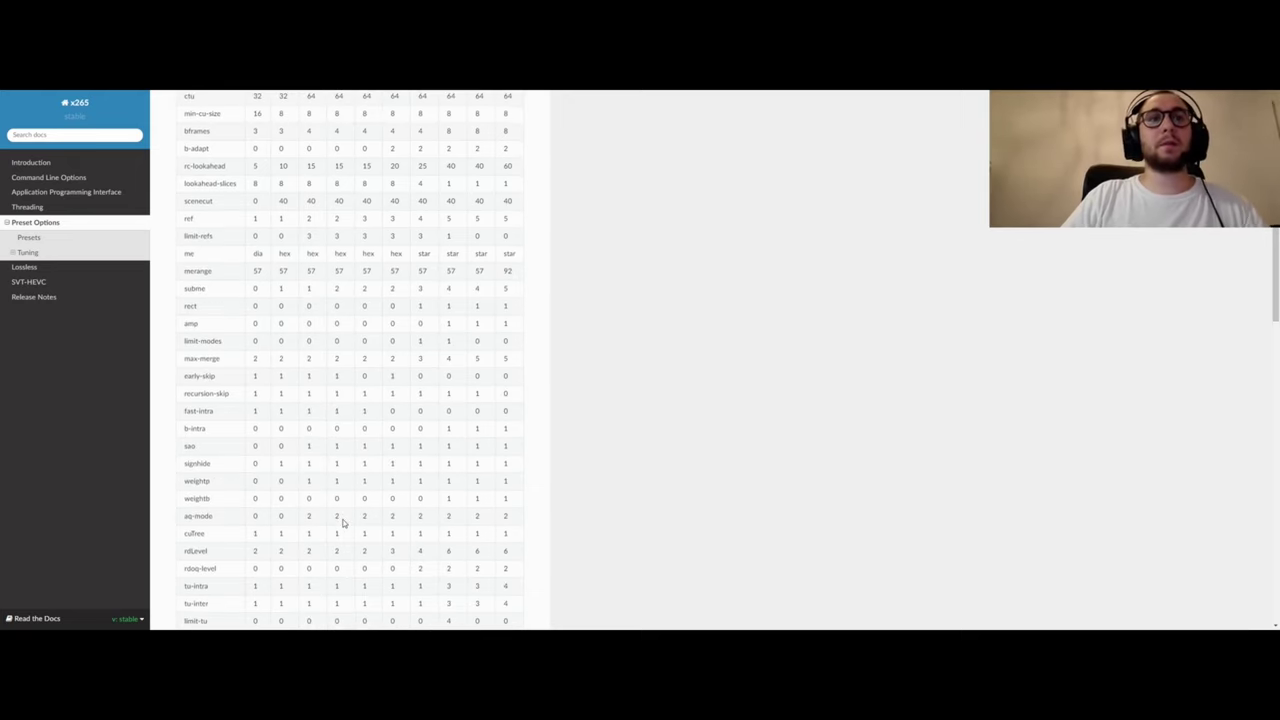
pyautogui.scroll(5, 186, 554)
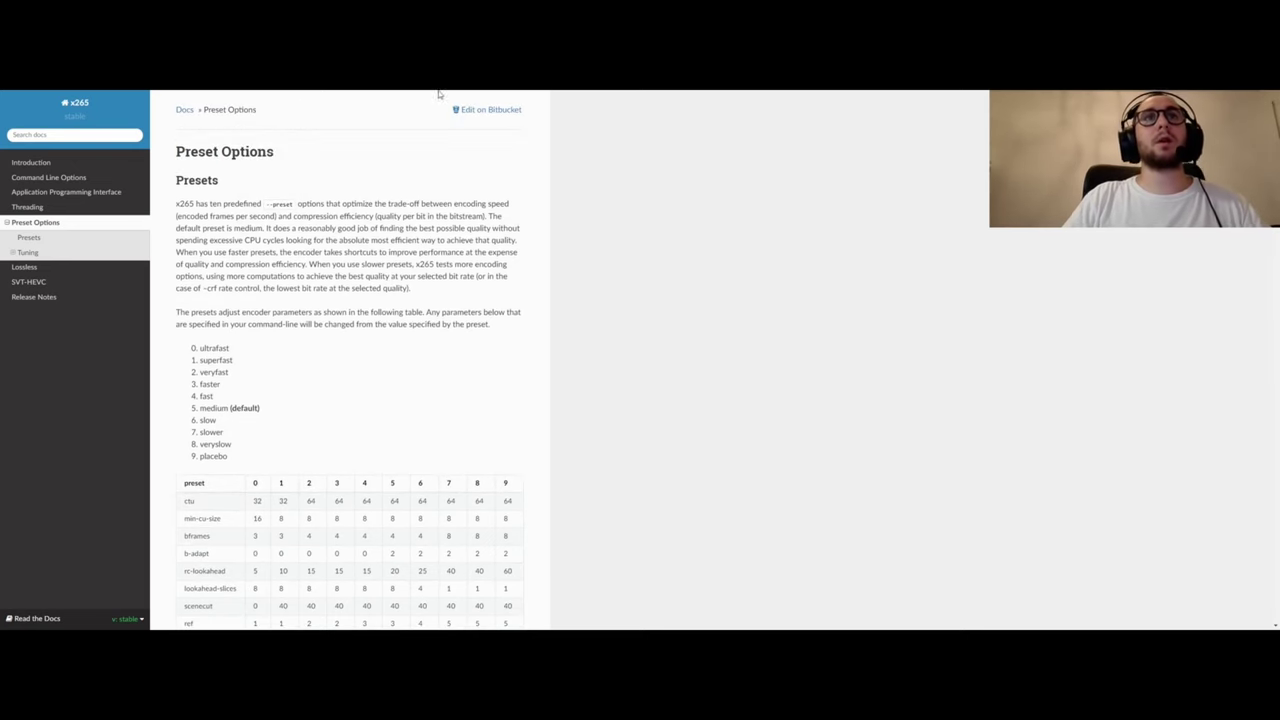
# Step: Return to the Kratos dashboard and bring the test folder window back in front of it
pyautogui.moveTo(401, 94)
pyautogui.click(85, 97)
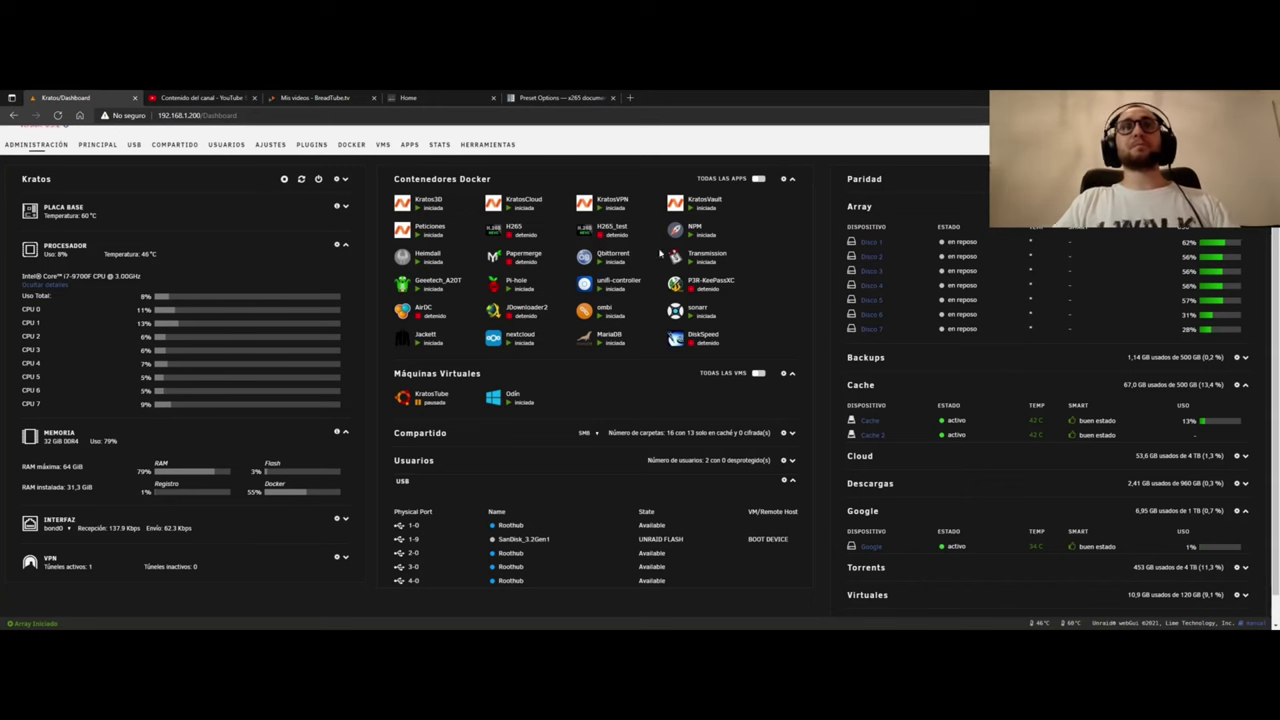
pyautogui.press('super+Tab')
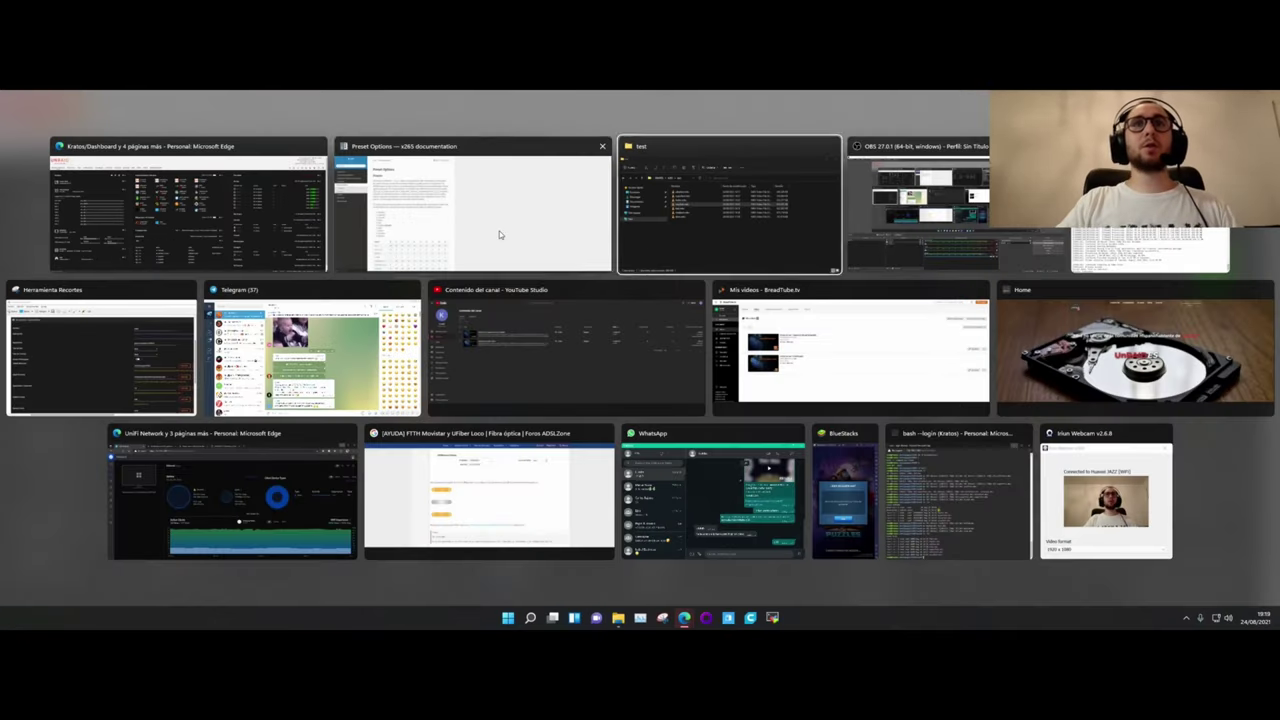
pyautogui.click(730, 200)
pyautogui.click(720, 434)
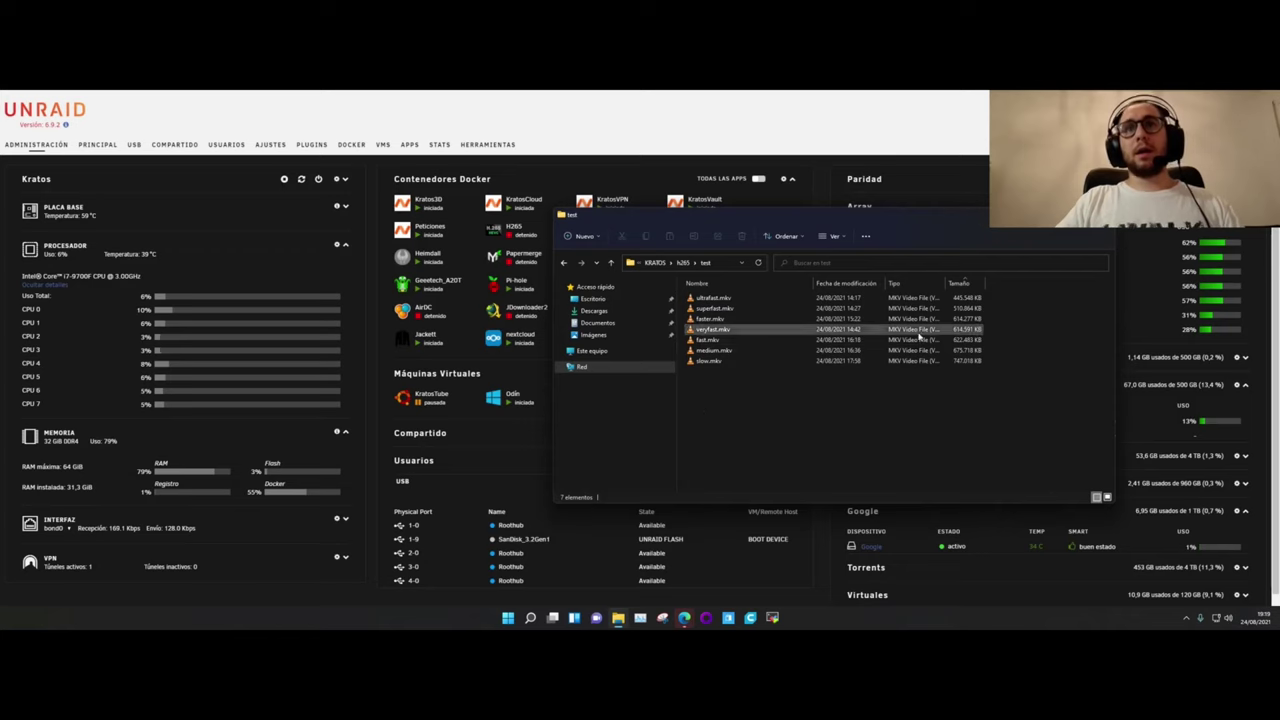
# Step: Compare the sizes of fast.mkv, faster.mkv and medium.mkv in the test folder
pyautogui.click(963, 342)
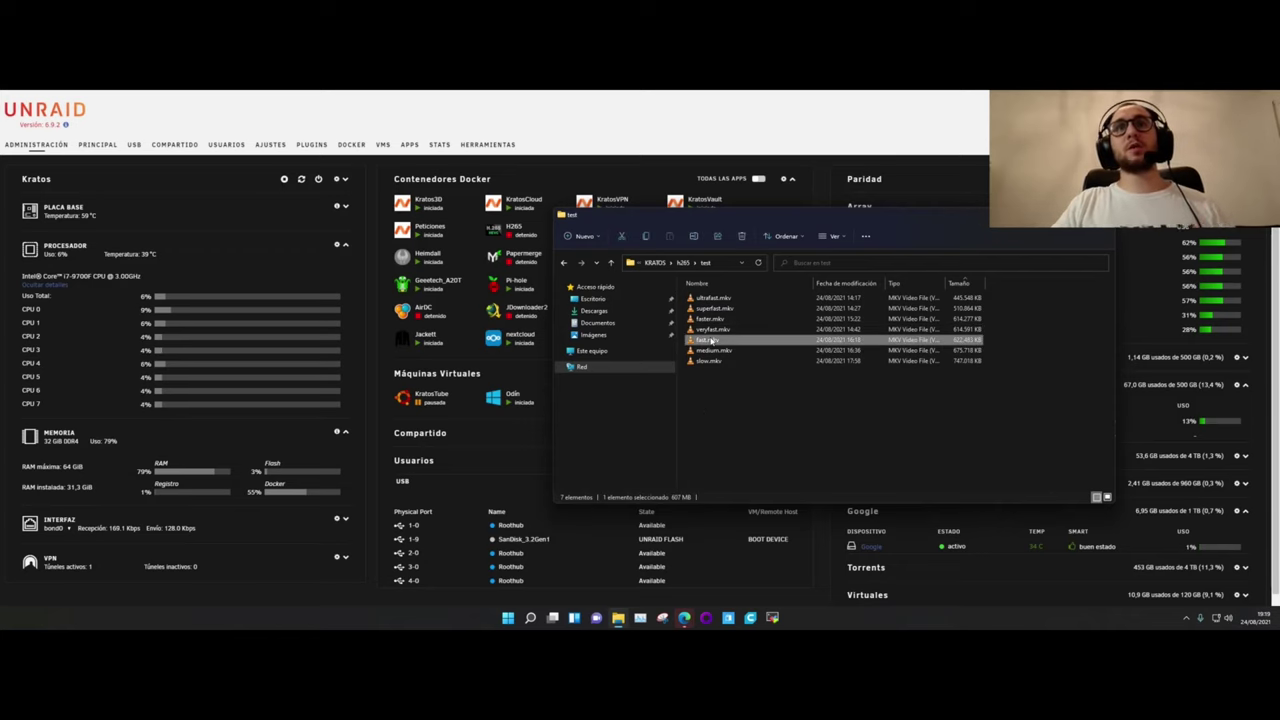
pyautogui.click(705, 329)
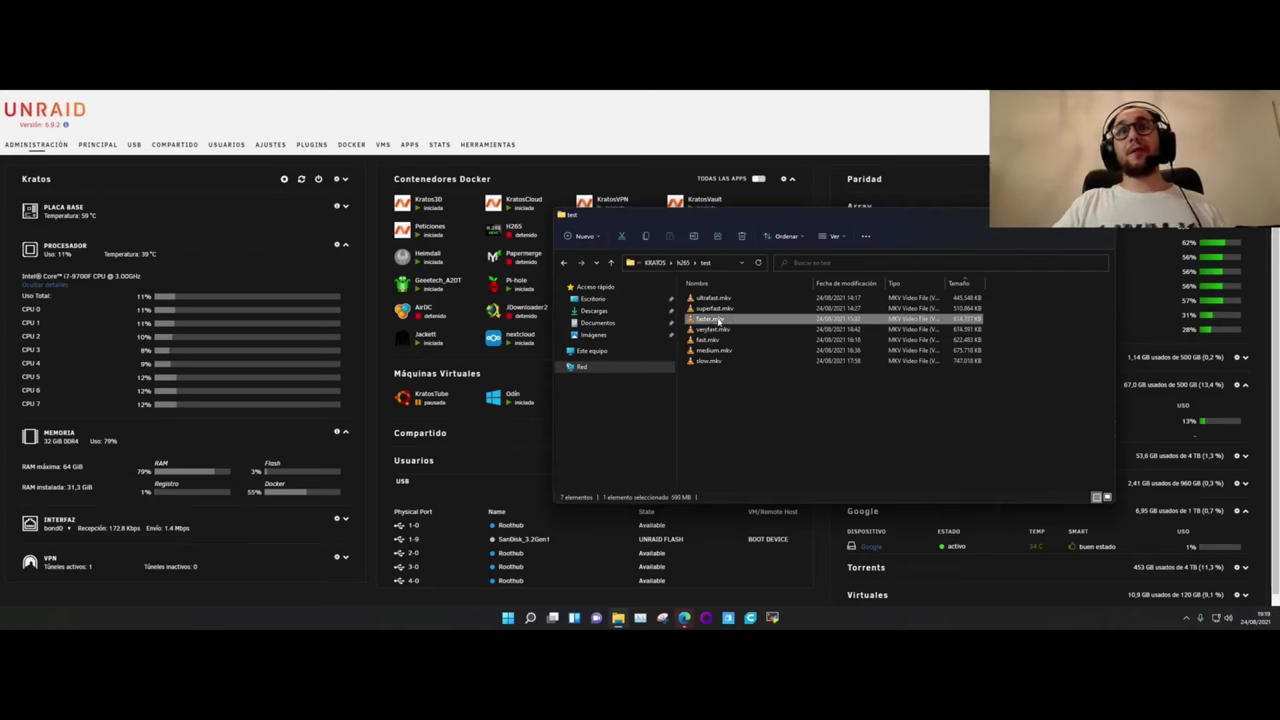
pyautogui.click(712, 341)
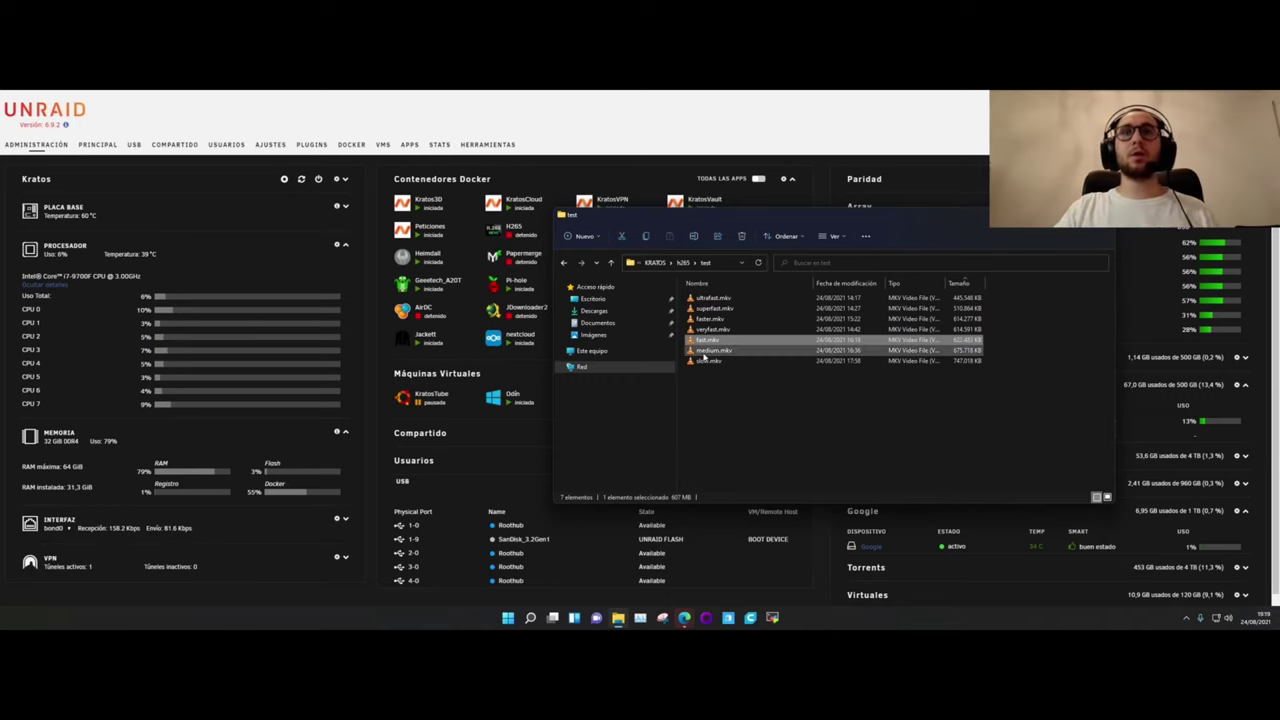
pyautogui.click(910, 351)
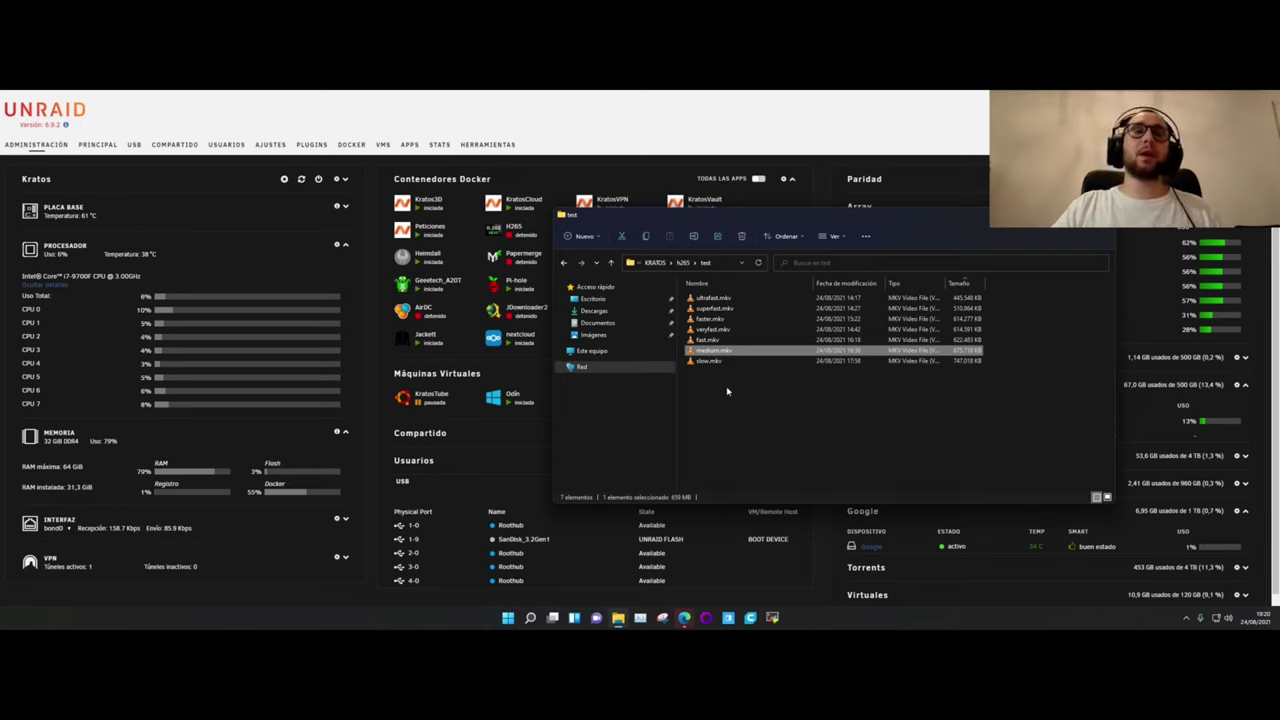
# Step: Check the size and modification time of slow.mkv in the test folder, leaving its file name as it is
pyautogui.click(712, 363)
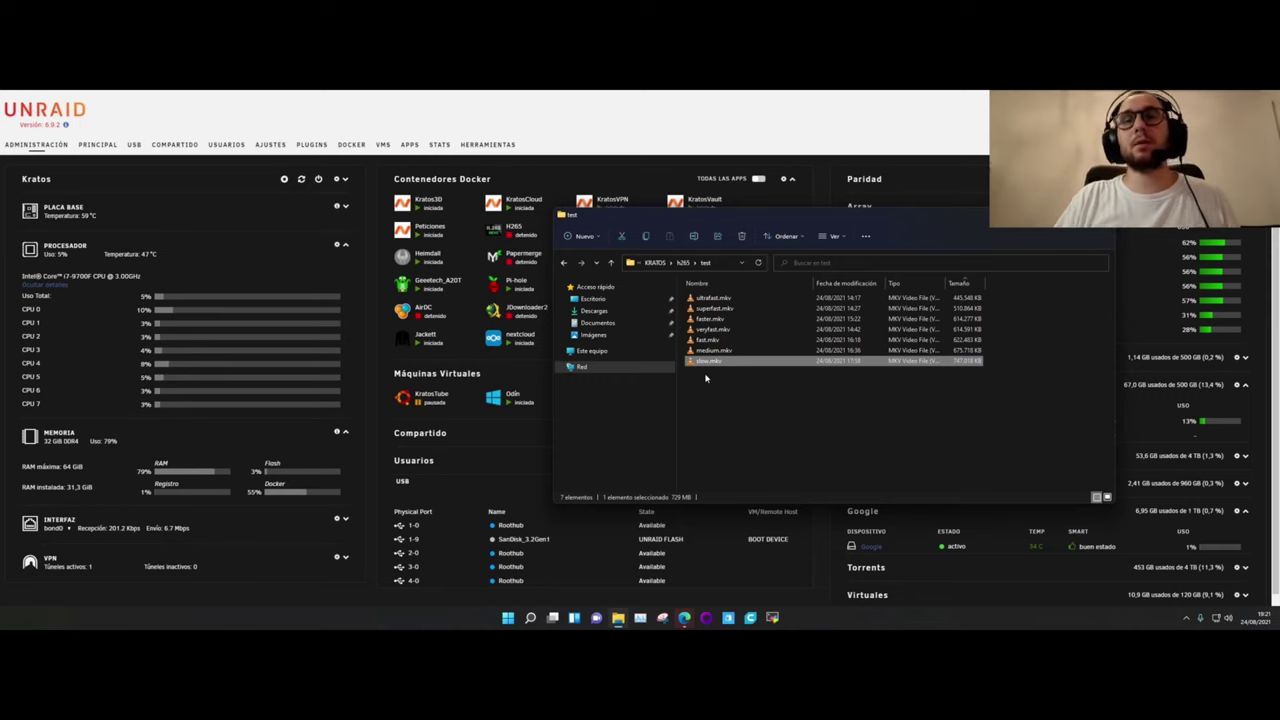
pyautogui.click(730, 365)
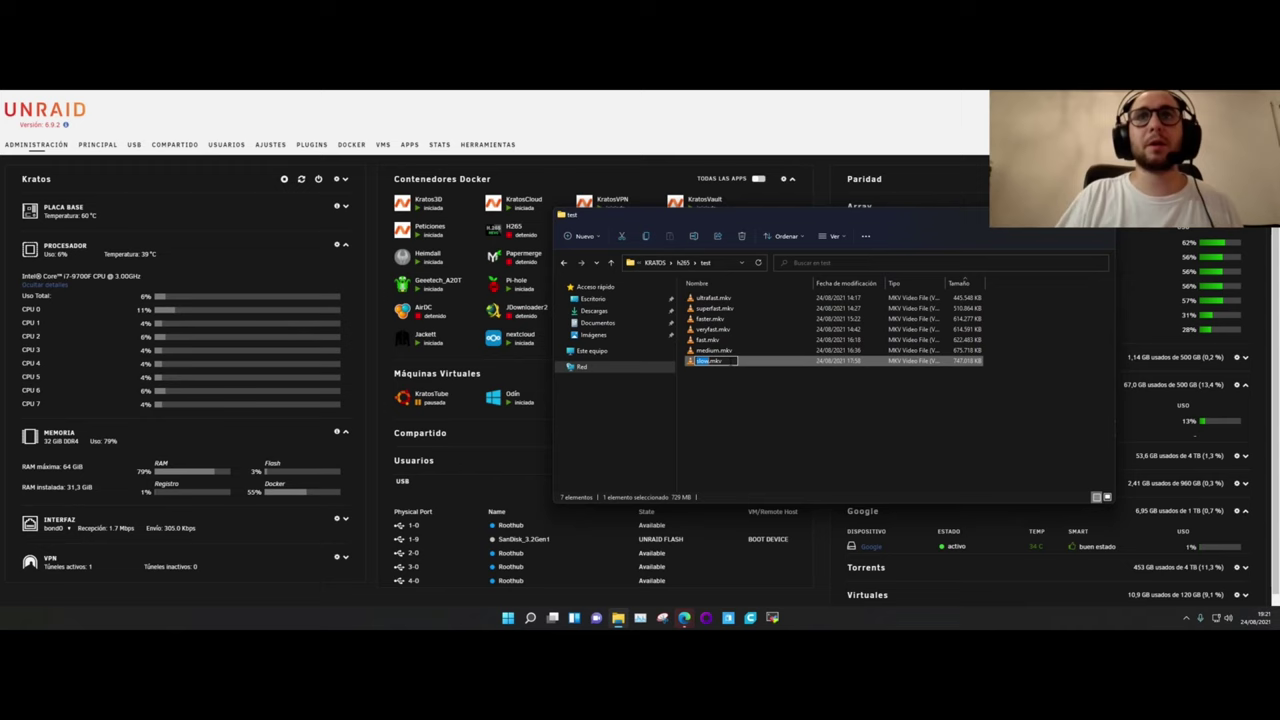
pyautogui.click(708, 368)
pyautogui.click(708, 366)
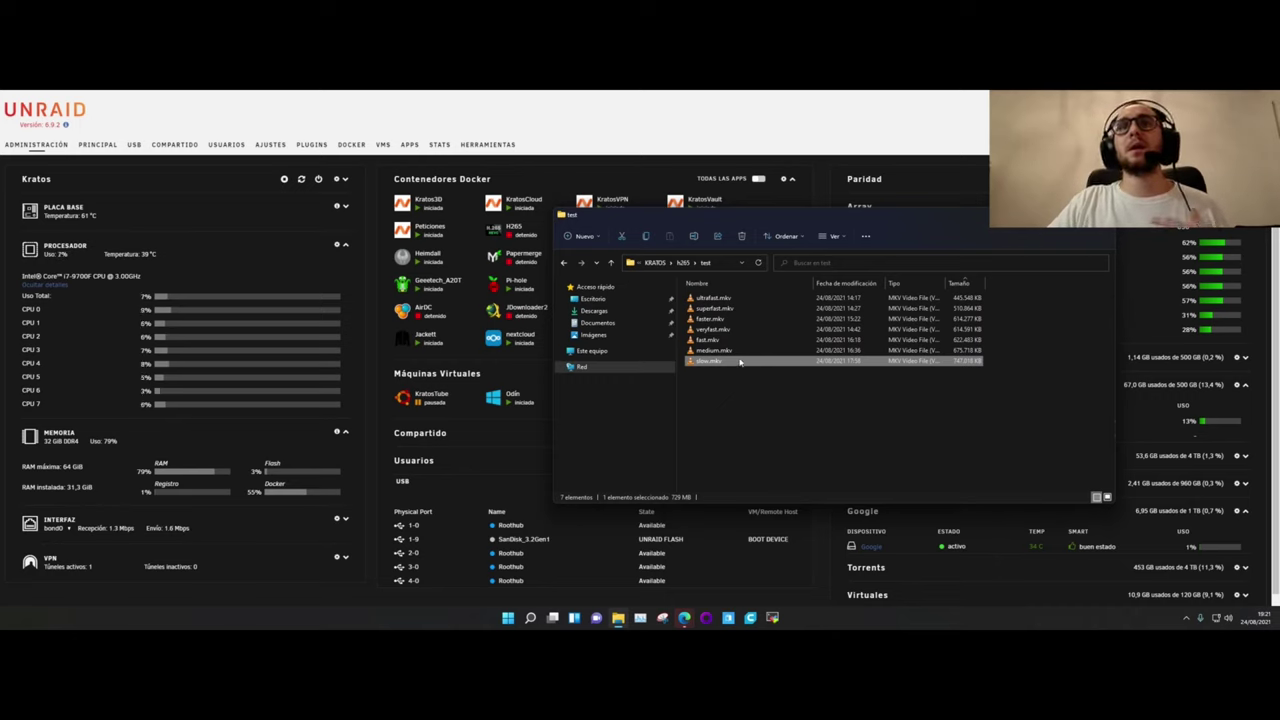
# Step: Compare the sizes of ultrafast.mkv, faster.mkv, fast.mkv, medium.mkv and slow.mkv, and dismiss the test folder window to return to the dashboard
pyautogui.click(718, 300)
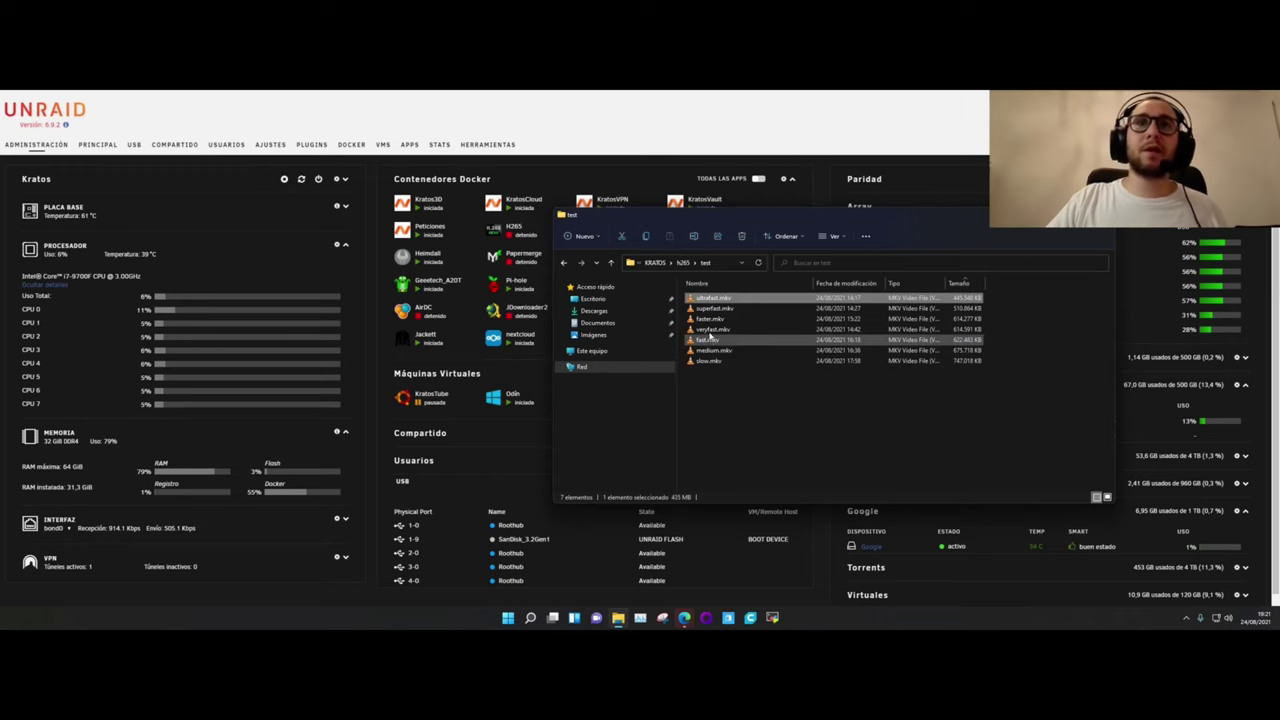
pyautogui.click(710, 318)
pyautogui.click(710, 341)
pyautogui.click(710, 350)
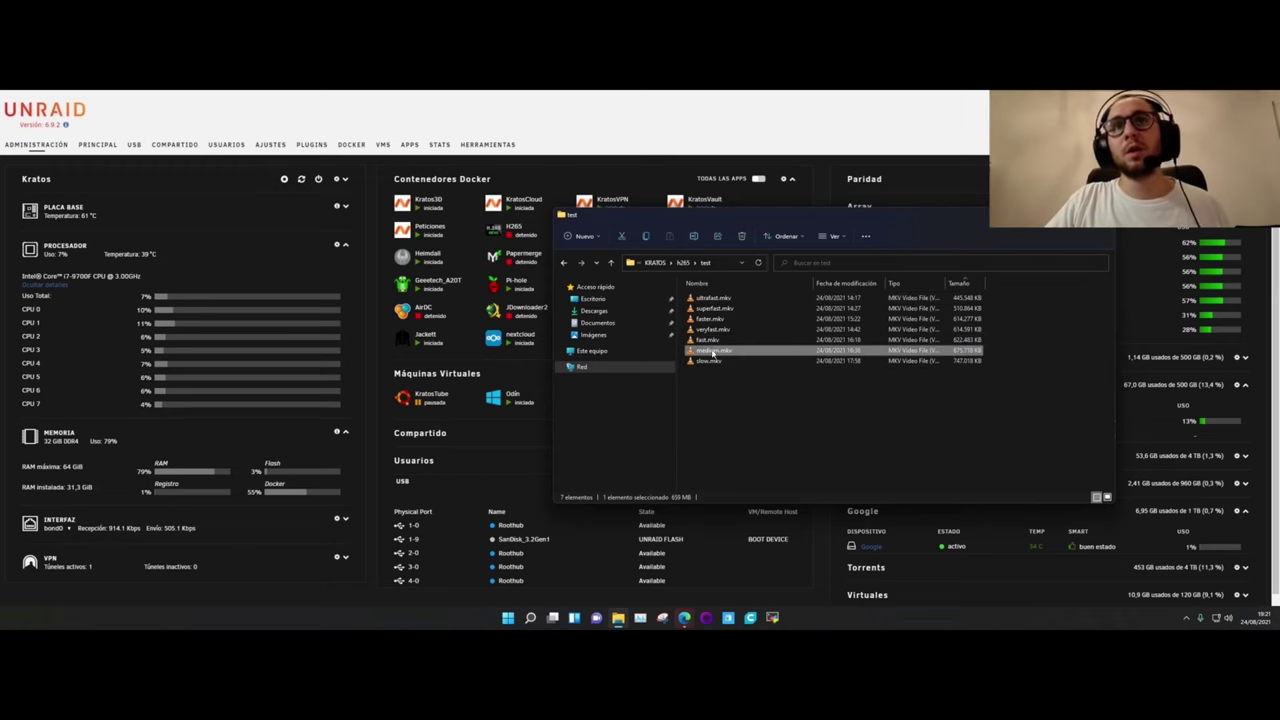
pyautogui.click(708, 362)
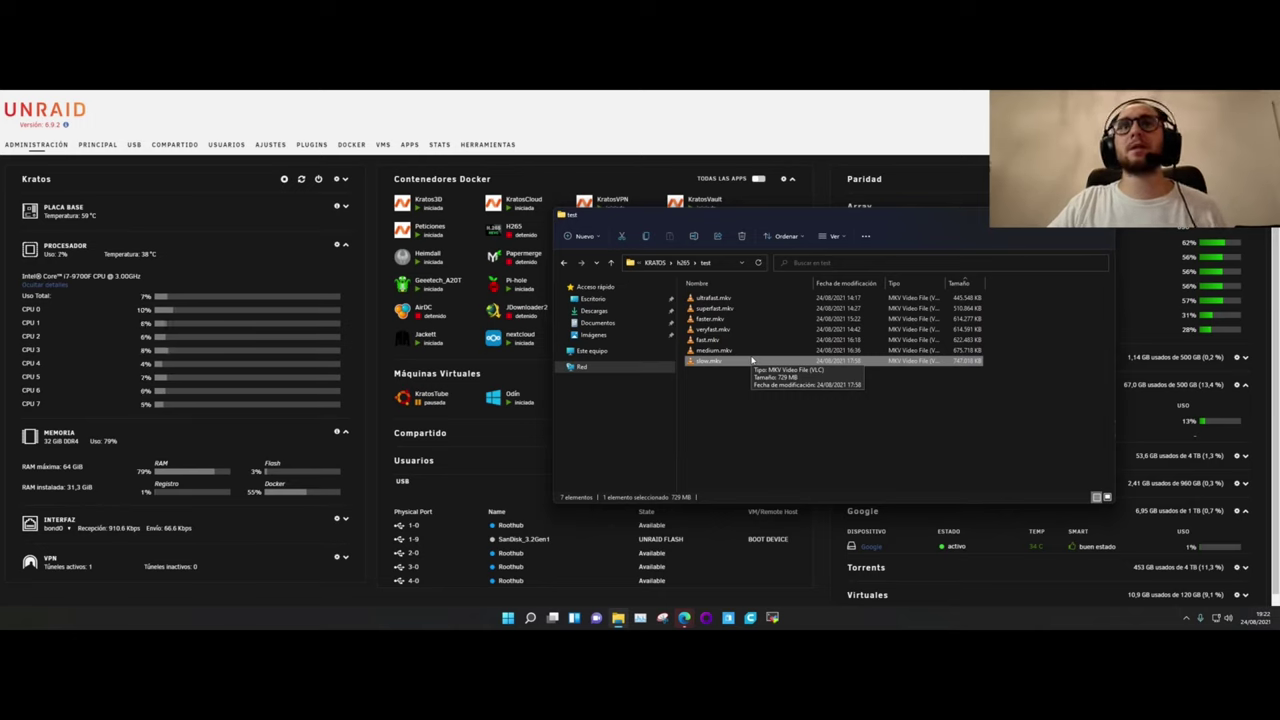
pyautogui.click(756, 418)
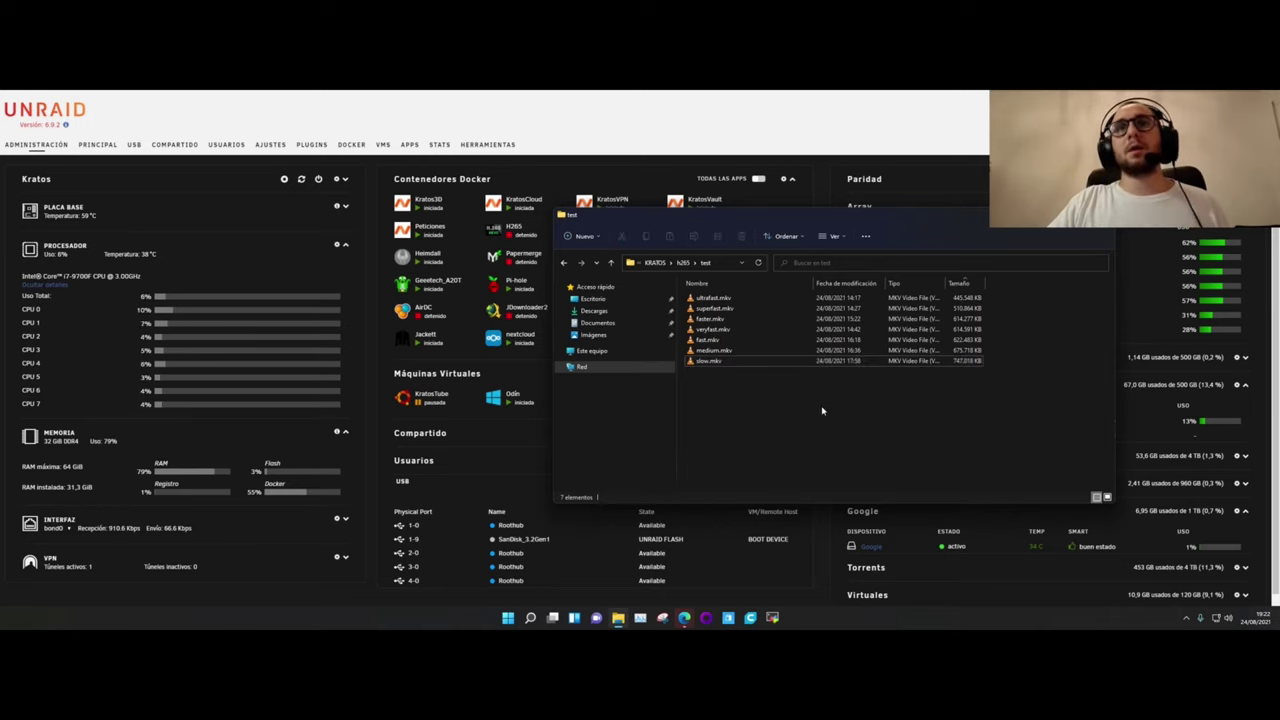
pyautogui.click(1085, 228)
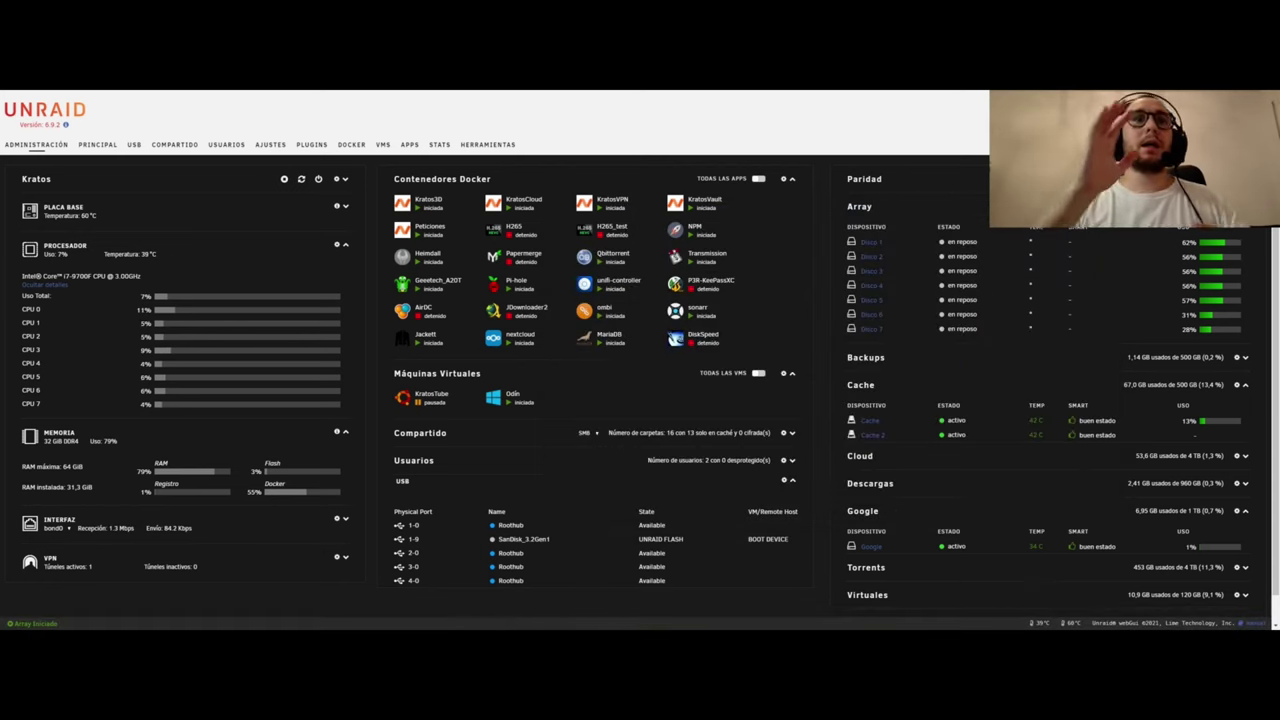